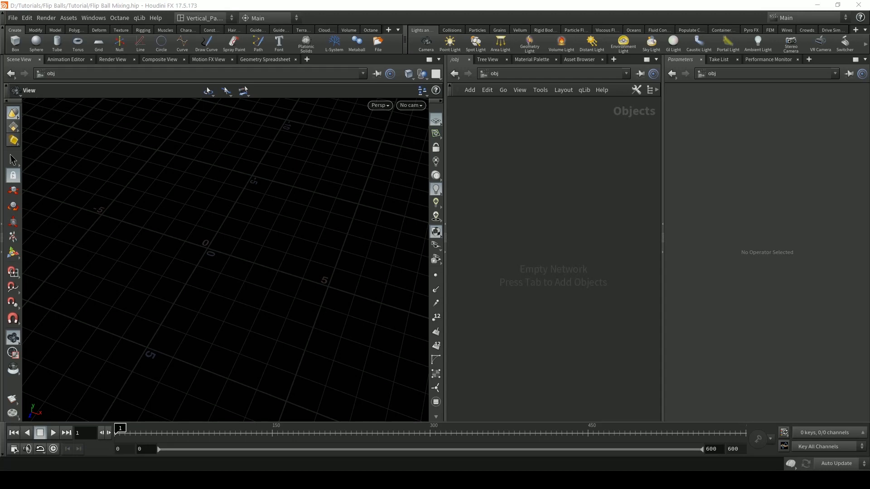
Add a Geometry object to the object network and rename it Fluid.
left_click(530, 73)
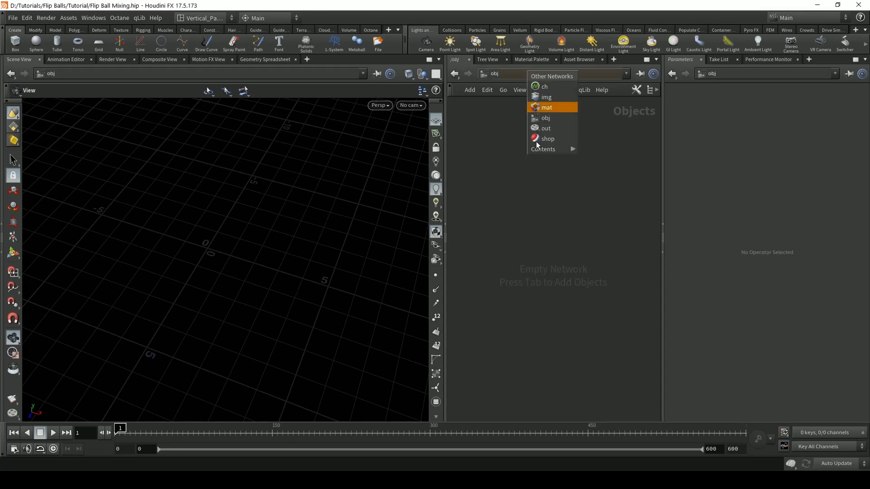
left_click(499, 203)
key("Tab")
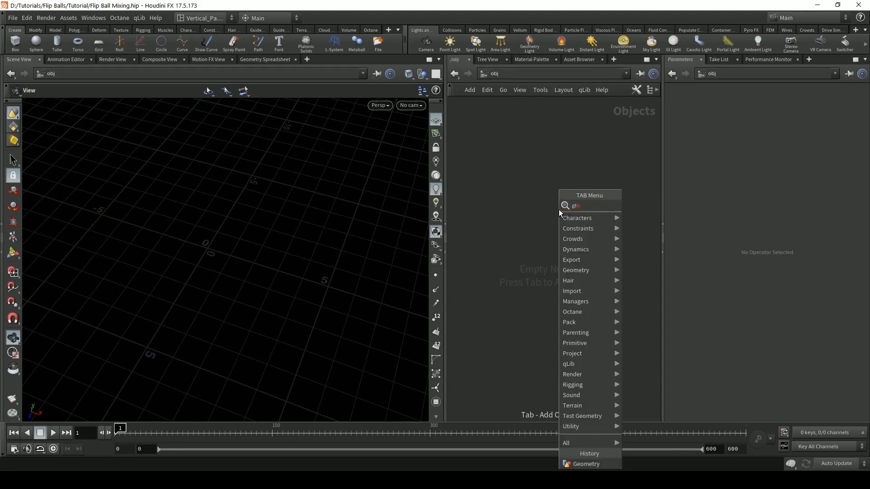
type("geo")
key("Return")
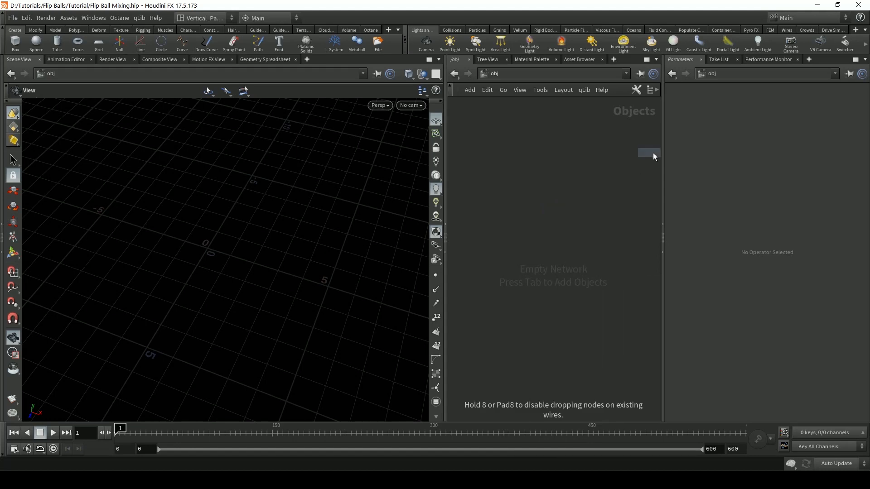
left_click(509, 193)
double_click(536, 194)
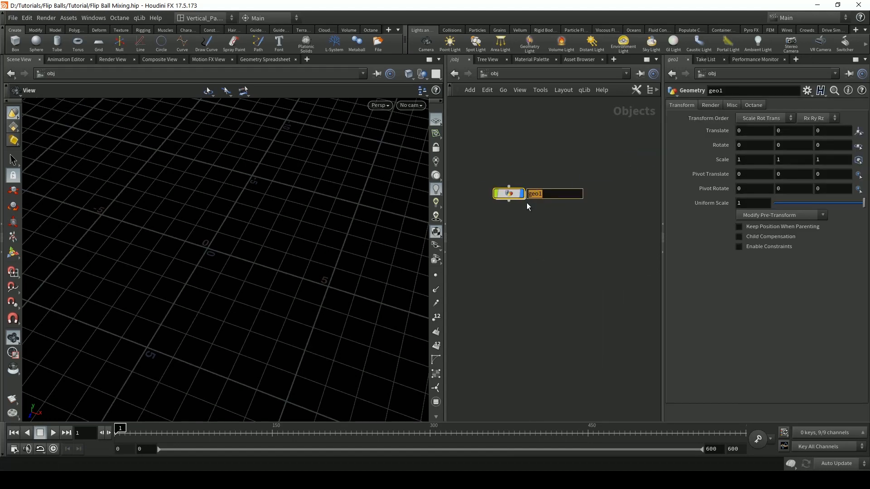
type("Fluid")
key("Return")
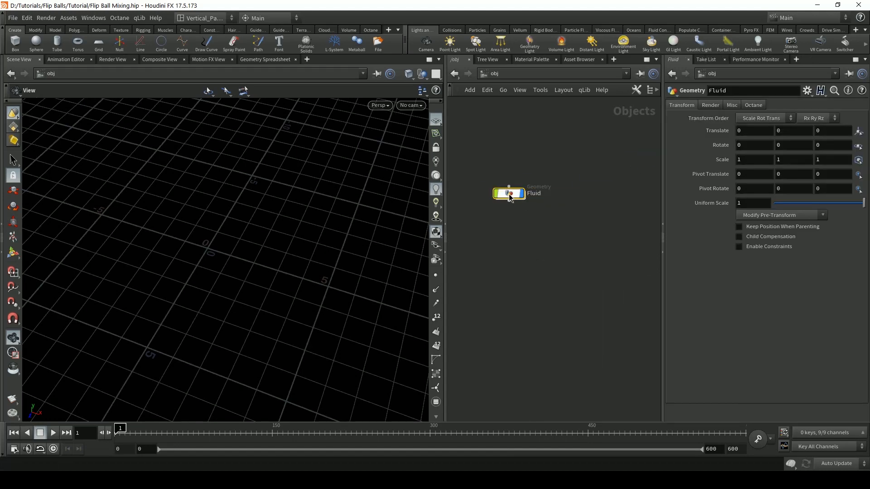
Enter the Fluid object's network and place a Box node in it.
double_click(509, 194)
key("Tab")
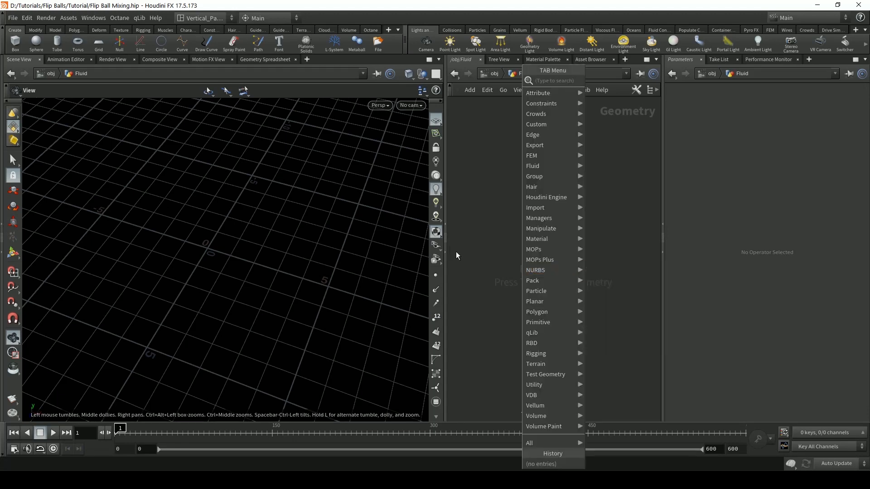
type("box")
key("Return")
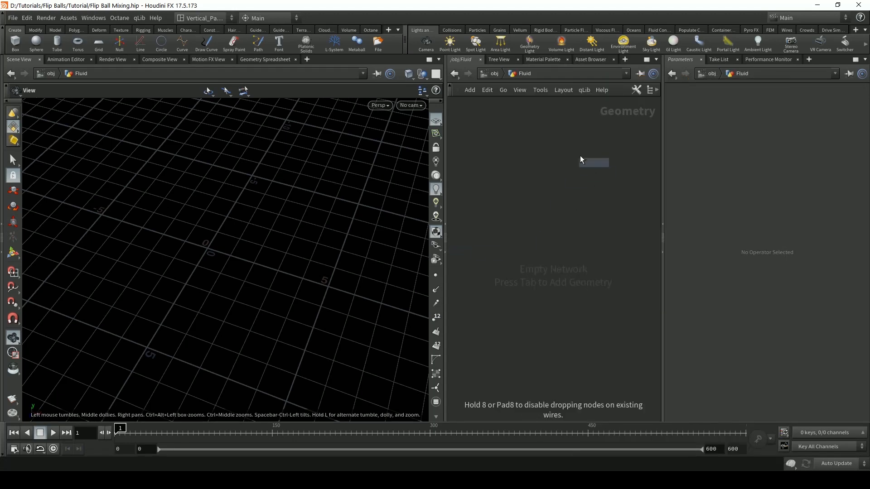
left_click(555, 210)
Set the box's size to 10 in X, 0.2 in Y and 10 in Z.
left_click(744, 141)
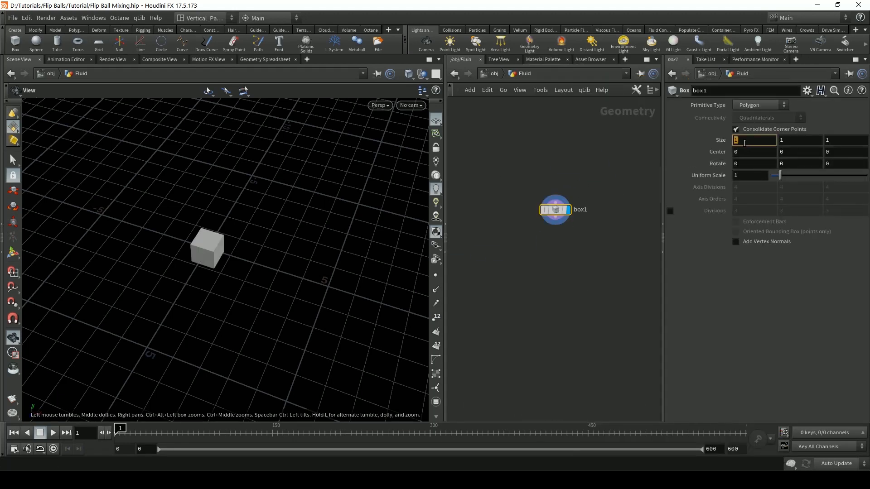
type("10")
key("Tab")
key("Tab")
type("10")
key("Tab")
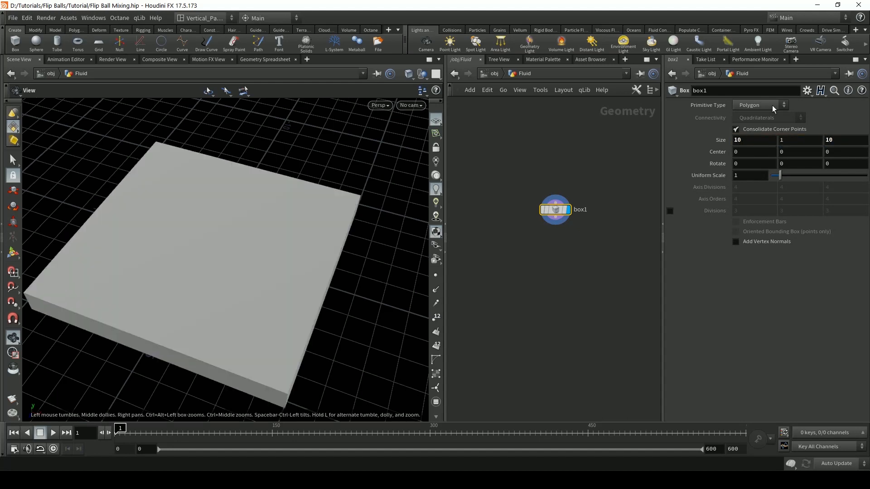
left_click(797, 139)
type(".2")
key("Return")
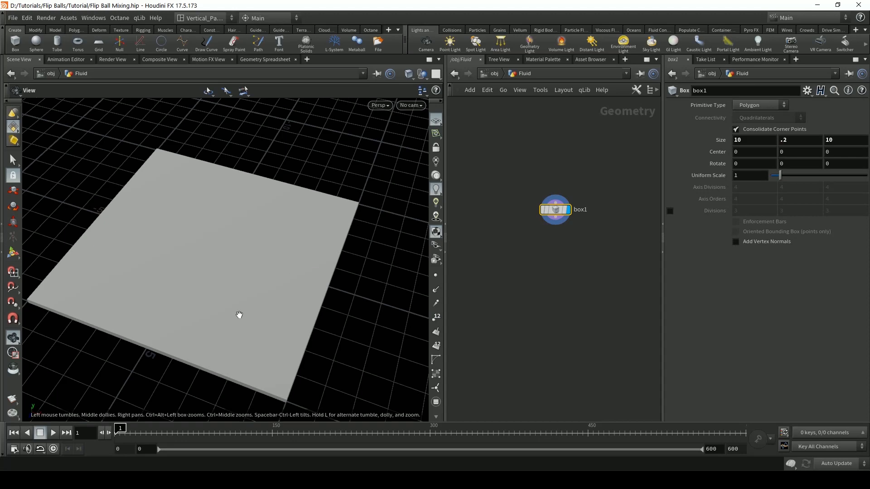
Add a Transform node below the box, wire the box into it and display the Transform's result.
left_click_drag(239, 314, 238, 264)
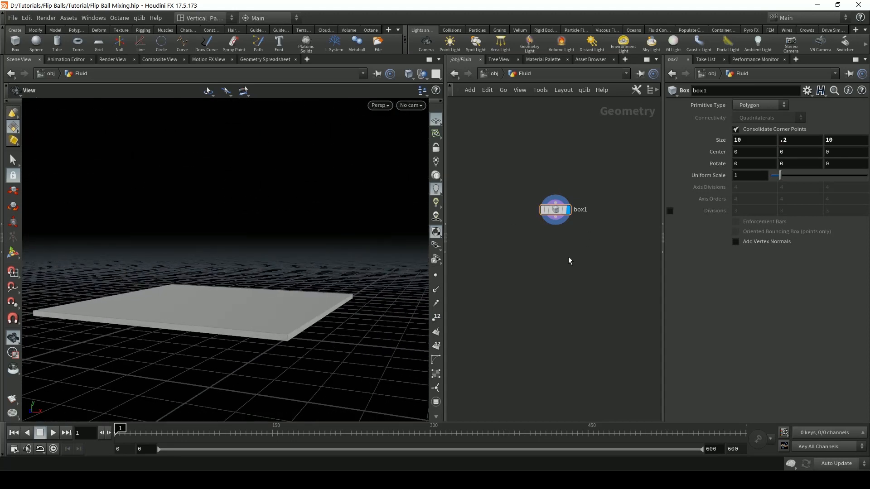
key("Tab")
type("tran")
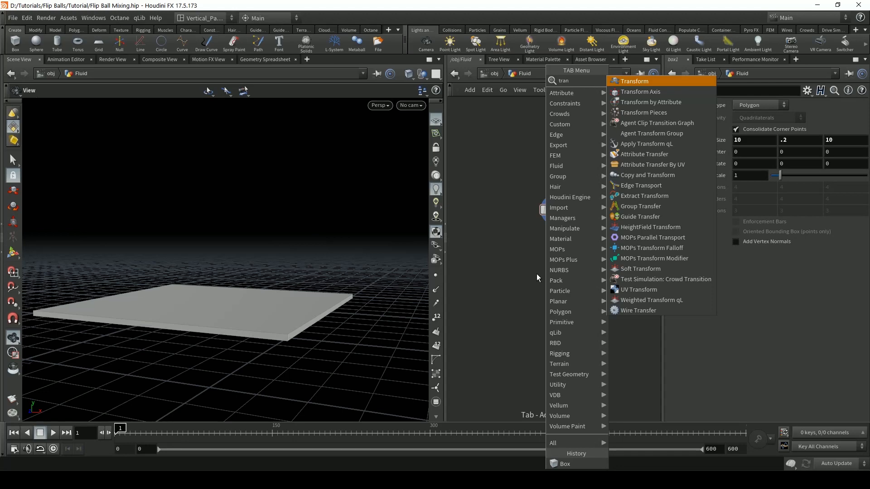
type("ssform")
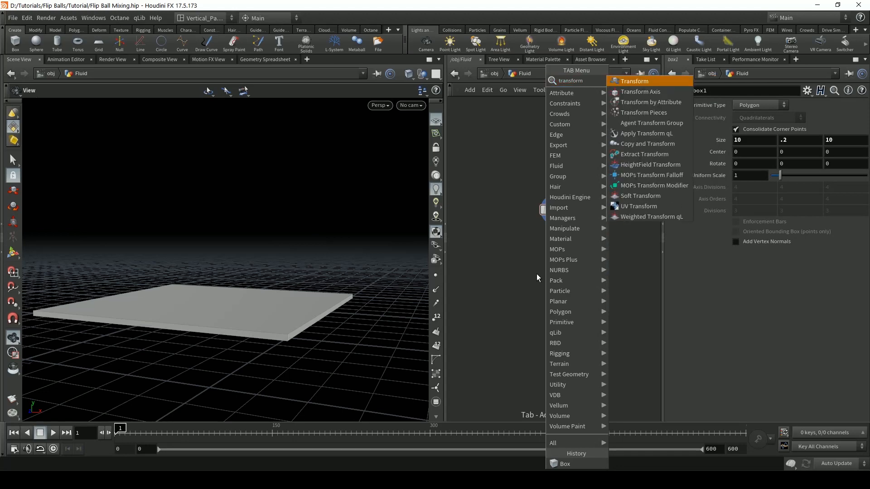
key("Return")
left_click(546, 274)
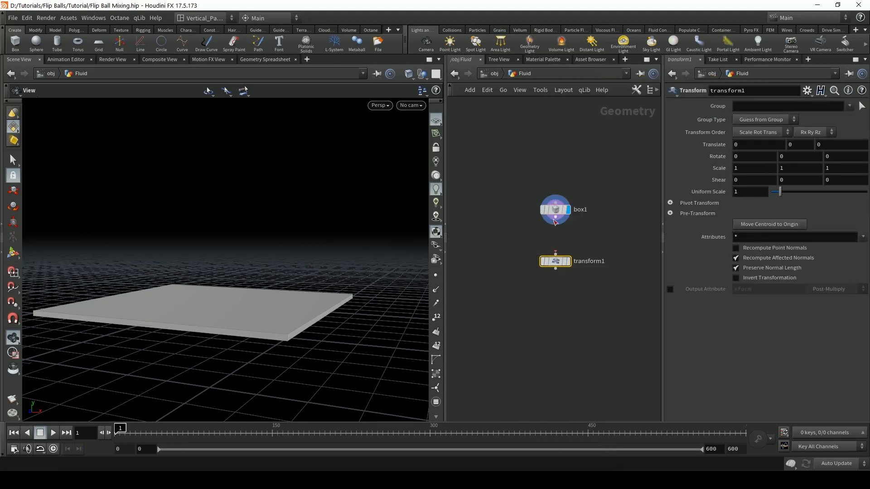
left_click_drag(555, 218, 556, 254)
left_click_drag(561, 262, 561, 243)
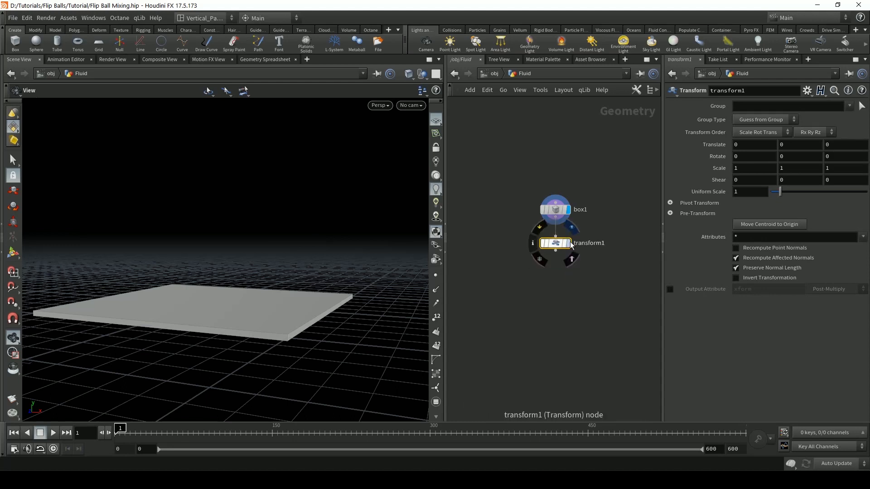
left_click(569, 244)
Set the Transform's Y translation to the expression -$YMIN.
left_click(790, 144)
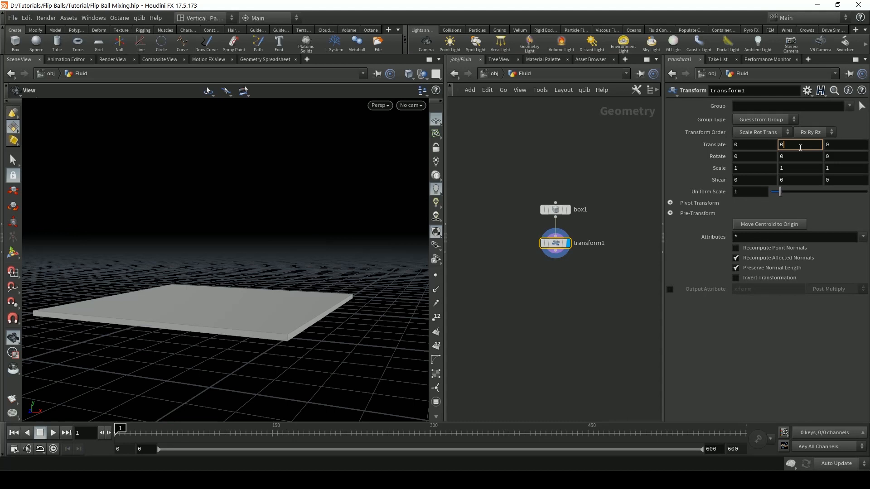
key("BackSpace")
type("-$")
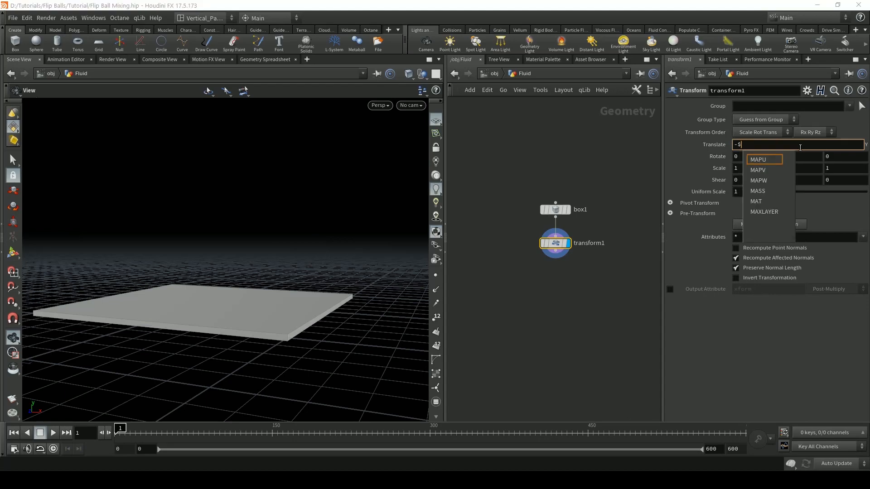
type("YMIN")
key("Return")
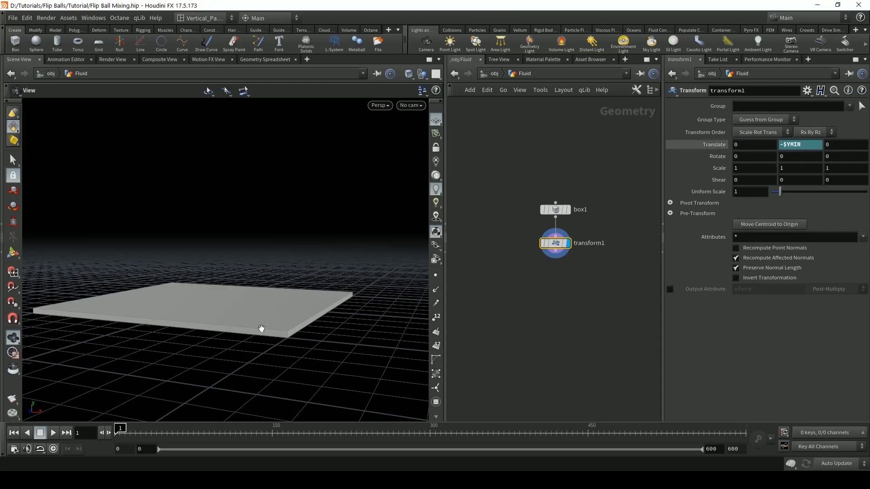
Add a Points from Volume node fed by the Transform and display its result.
left_click_drag(206, 325, 235, 286)
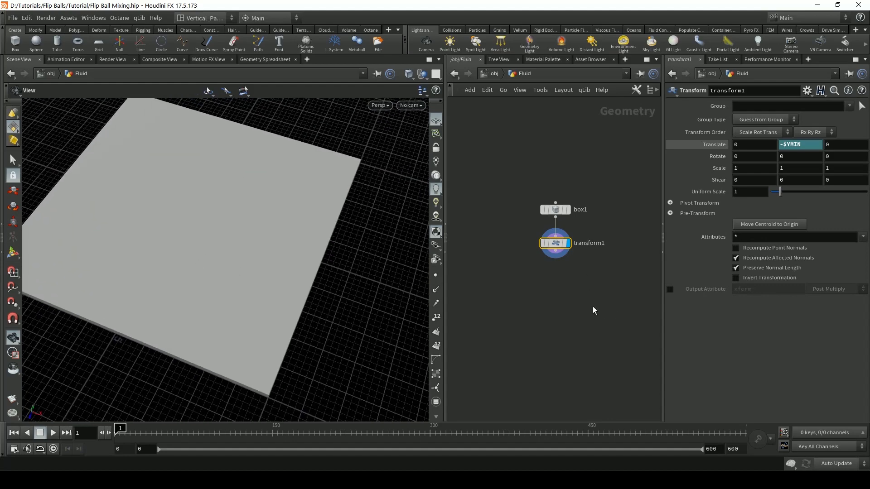
key("Tab")
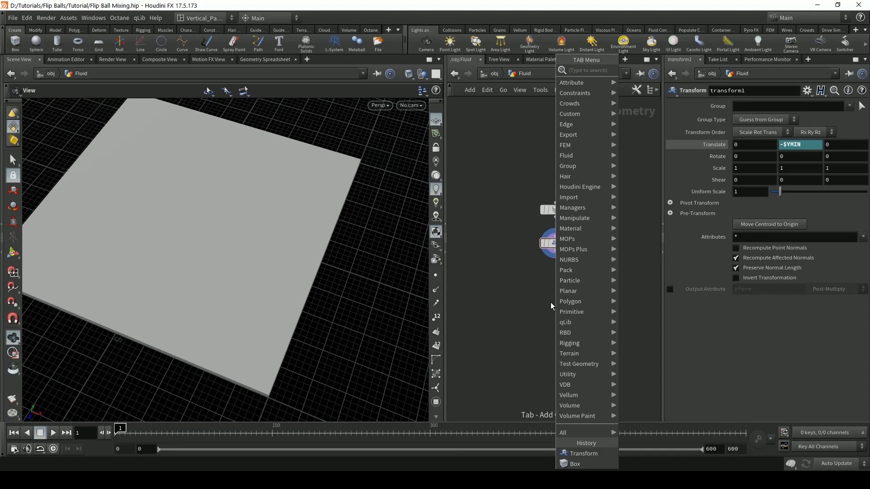
type("points")
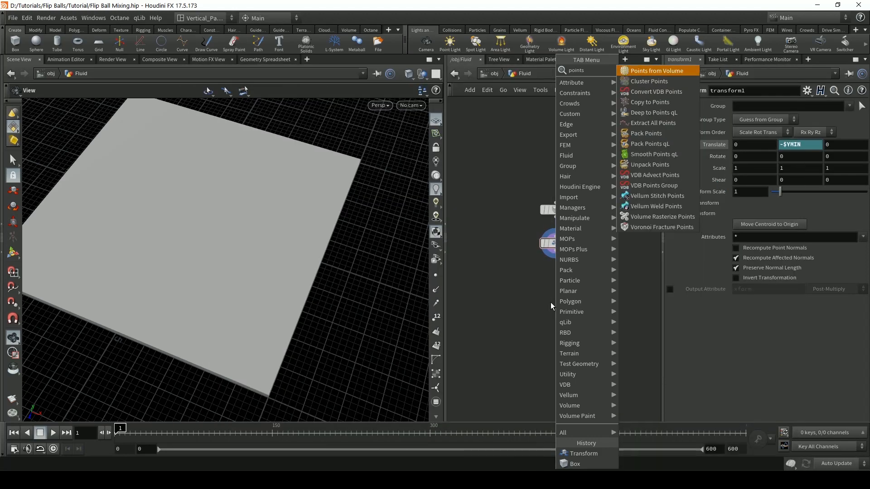
key("Return")
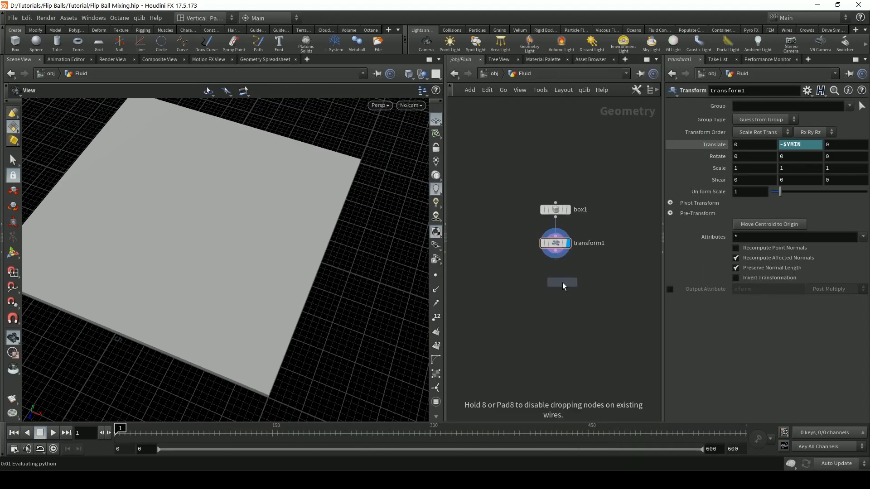
left_click(562, 282)
double_click(562, 281)
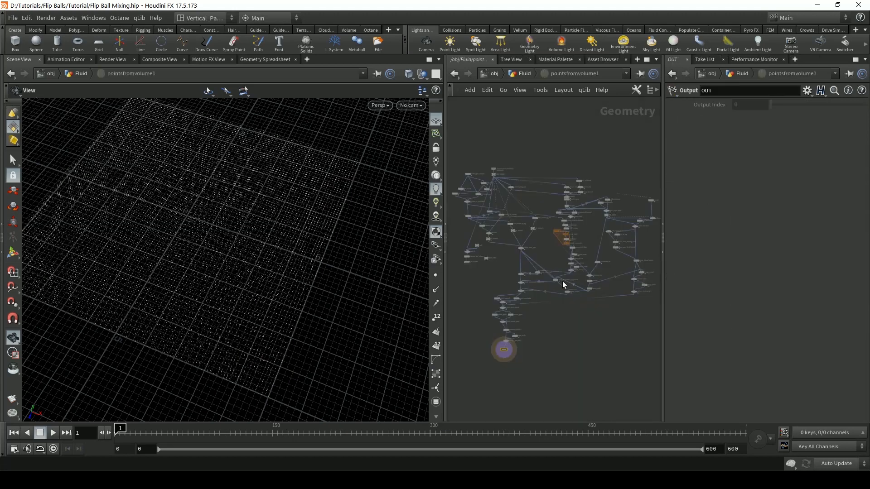
left_click(521, 75)
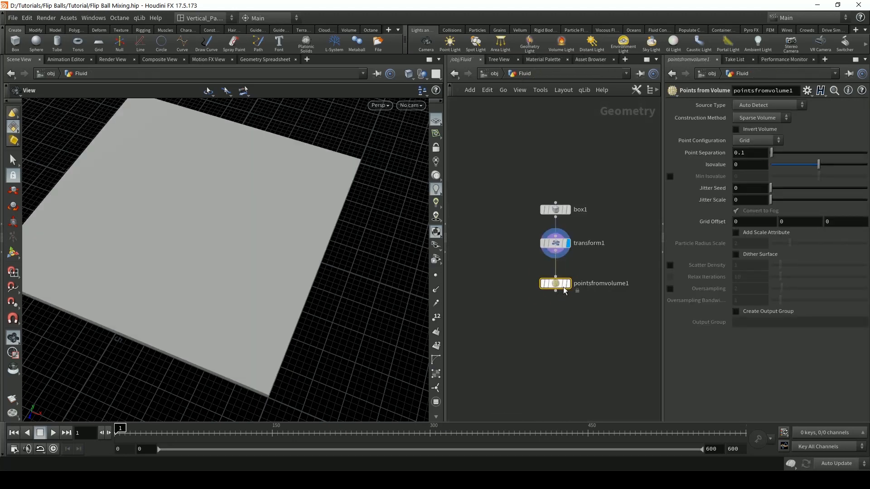
left_click(568, 285)
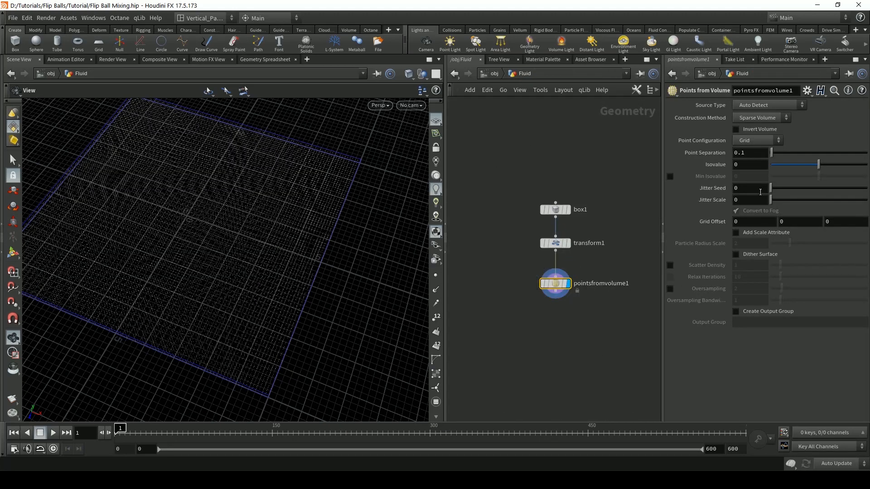
Set the Points from Volume's Point Separation to 0.06 and its Jitter Scale to 0.7.
left_click_drag(202, 237, 230, 272)
left_click(754, 155)
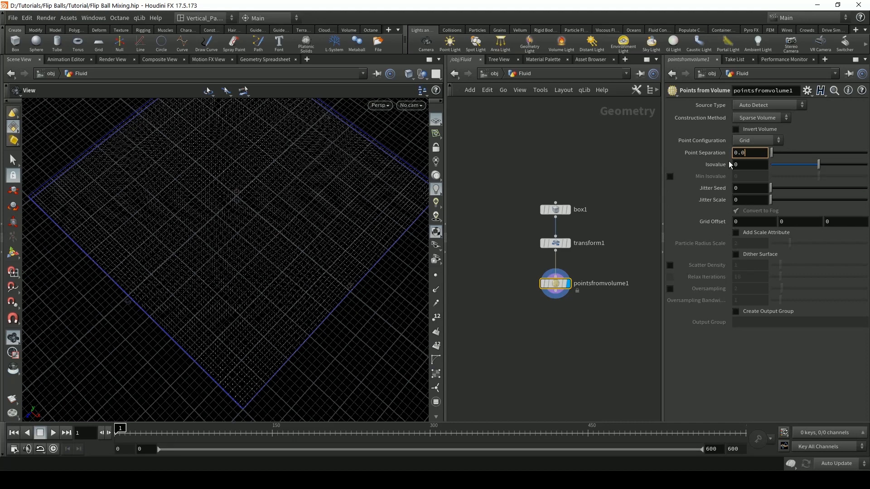
type("6")
key("Return")
left_click(756, 202)
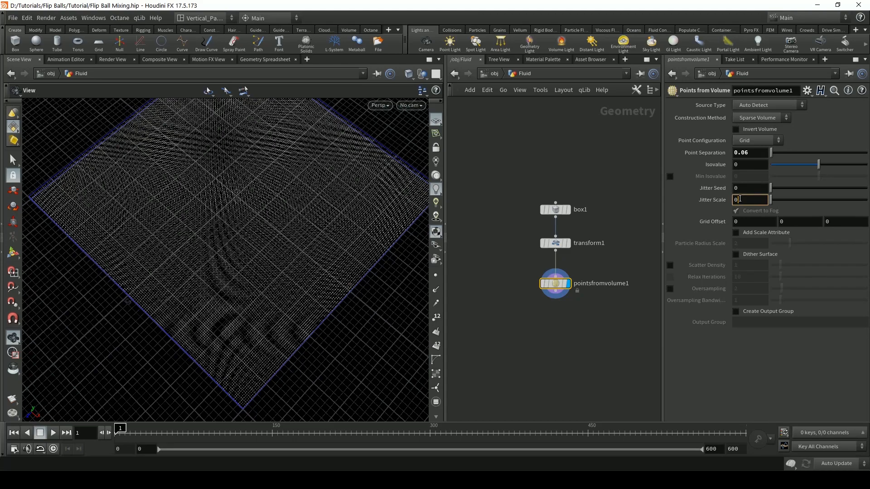
type(".7")
key("Return")
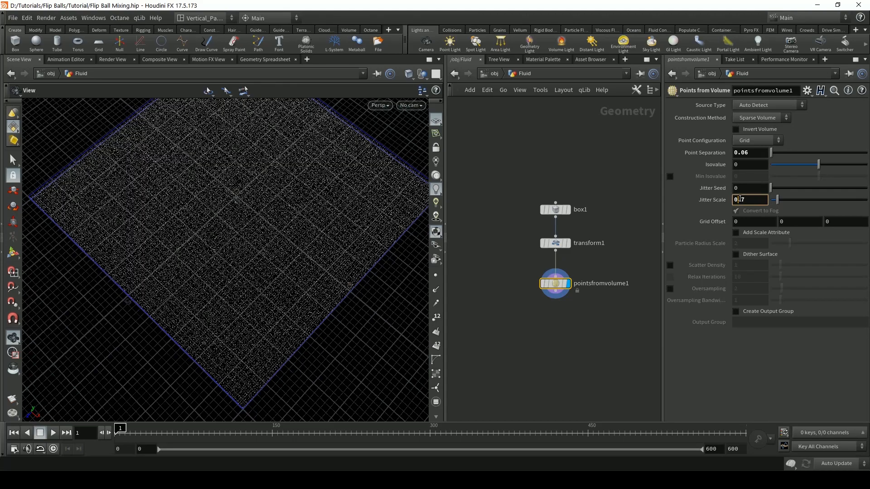
Add an Attribute from Map node below Points from Volume and wire the points into it.
left_click_drag(314, 307, 292, 300, "alt")
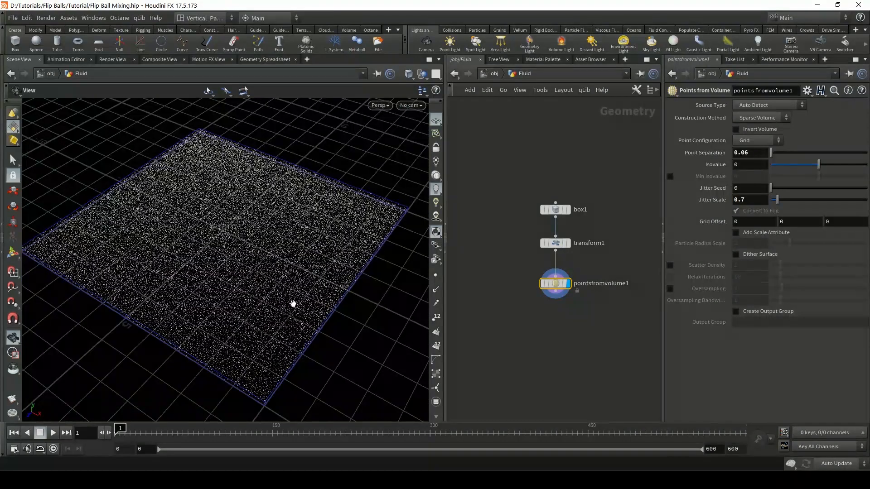
middle_click_drag(564, 352, 551, 318)
key("Tab")
mouse_move(551, 303)
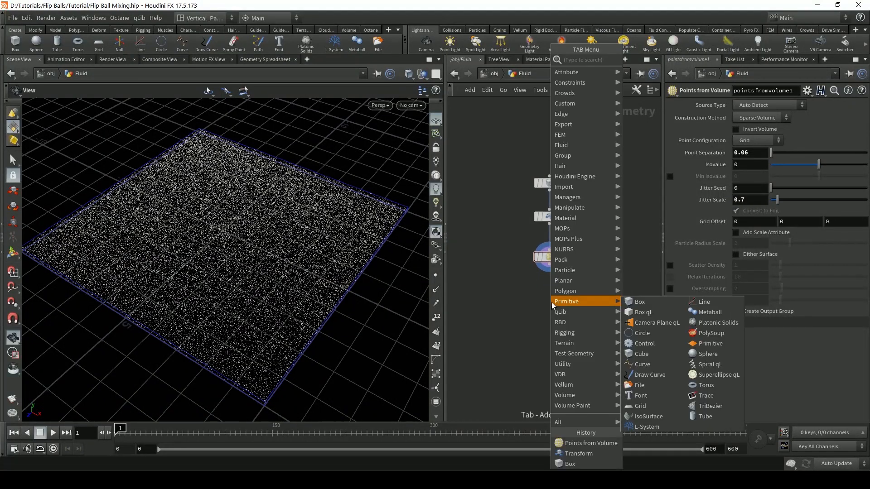
type("attrib")
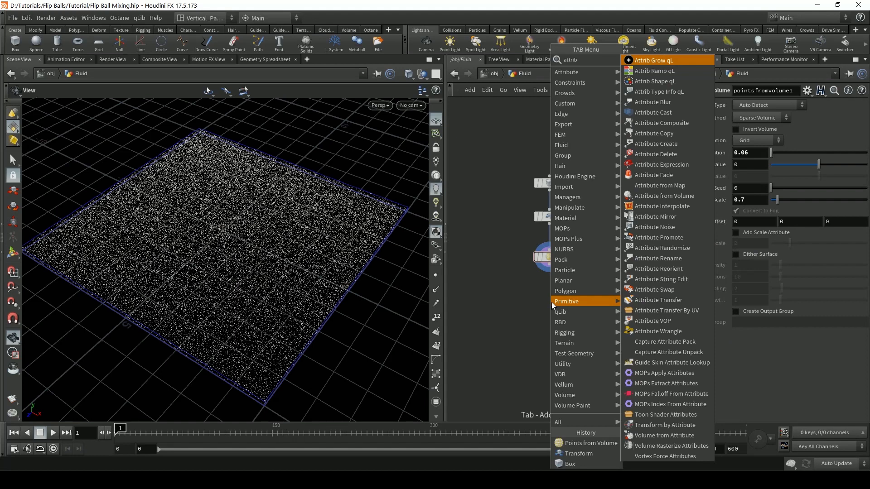
type("ute from")
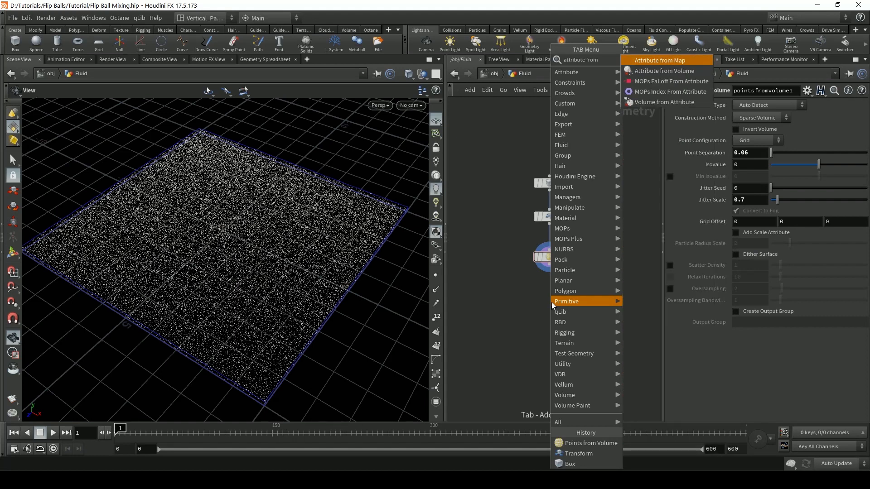
key("Return")
left_click(551, 302)
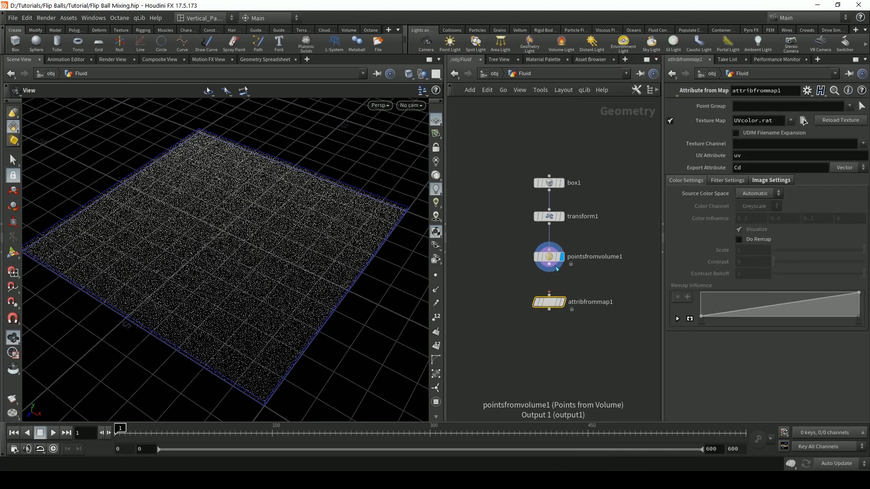
left_click_drag(549, 271, 549, 294)
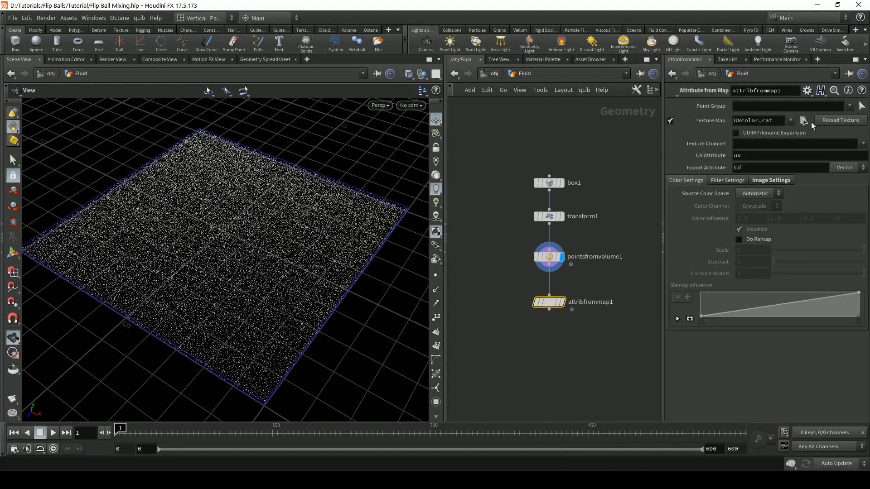
Load an image file from the D: drive's Houdini folder as the node's Texture Map and display the Attribute from Map result.
left_click(803, 124)
left_click(564, 304)
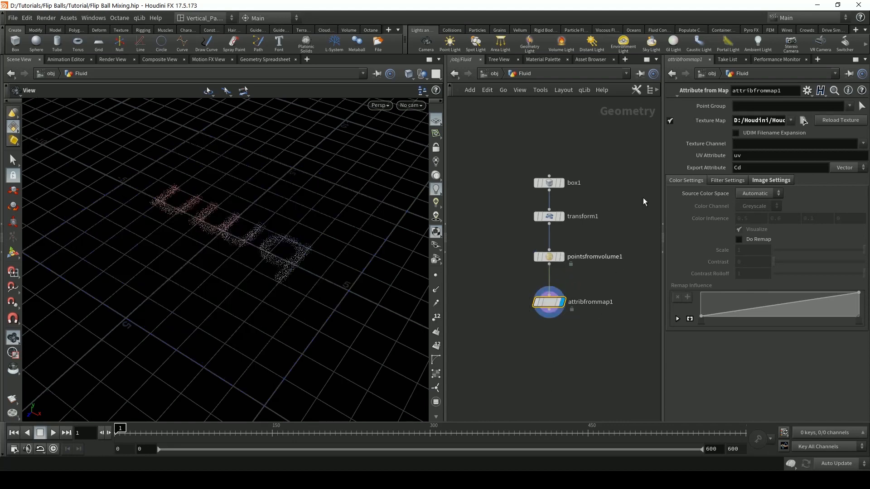
Invert the texture vertically by enabling Invert V in the Attribute from Map node's image settings.
left_click_drag(263, 220, 295, 233)
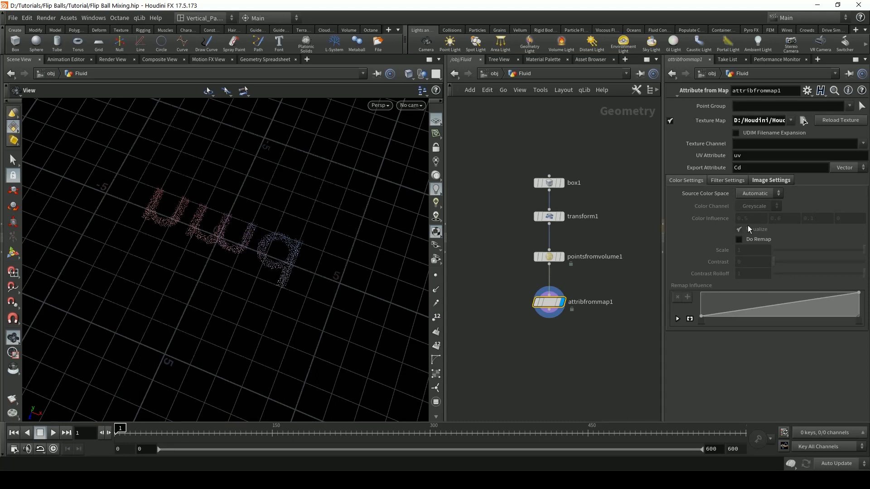
left_click(764, 180)
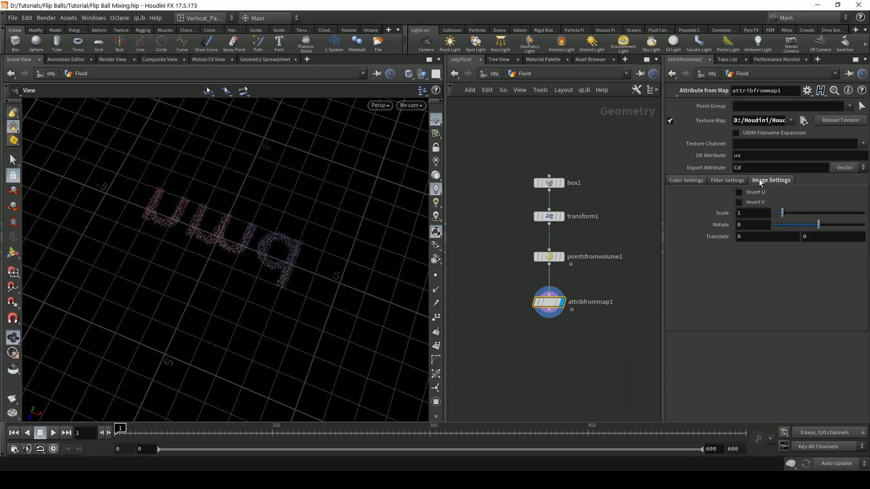
left_click(738, 202)
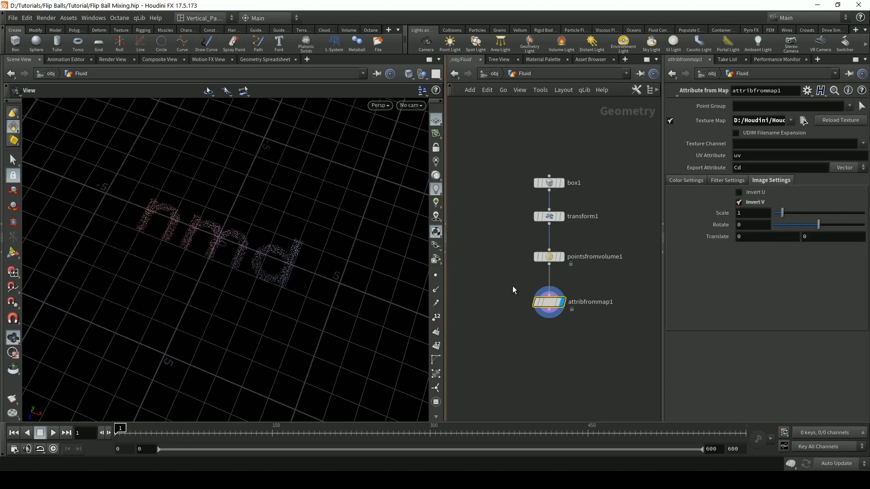
Set the viewport's background Color Scheme to Grey in the Display Options and close the dialog.
left_click_drag(247, 307, 219, 254)
key("d")
left_click(310, 163)
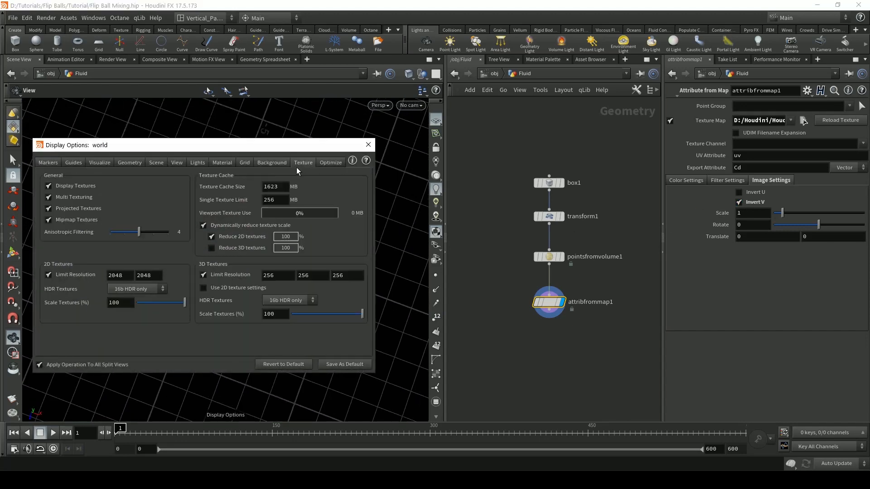
left_click(281, 163)
left_click(114, 178)
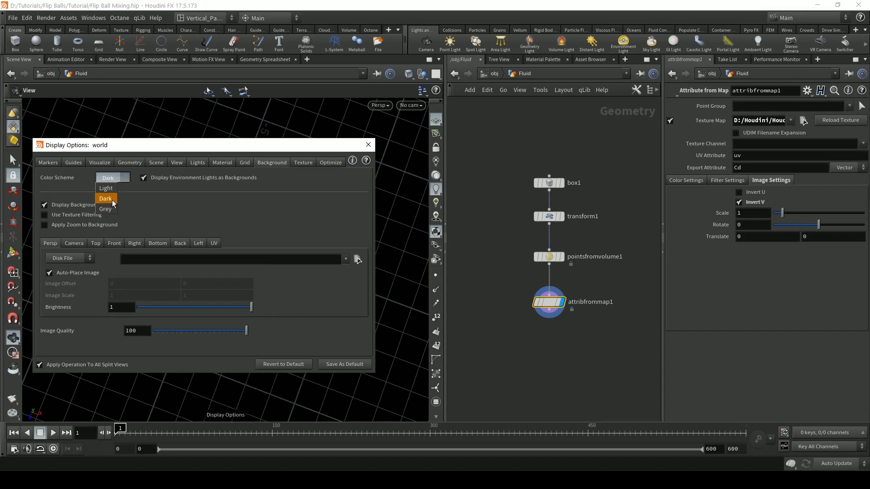
left_click(109, 204)
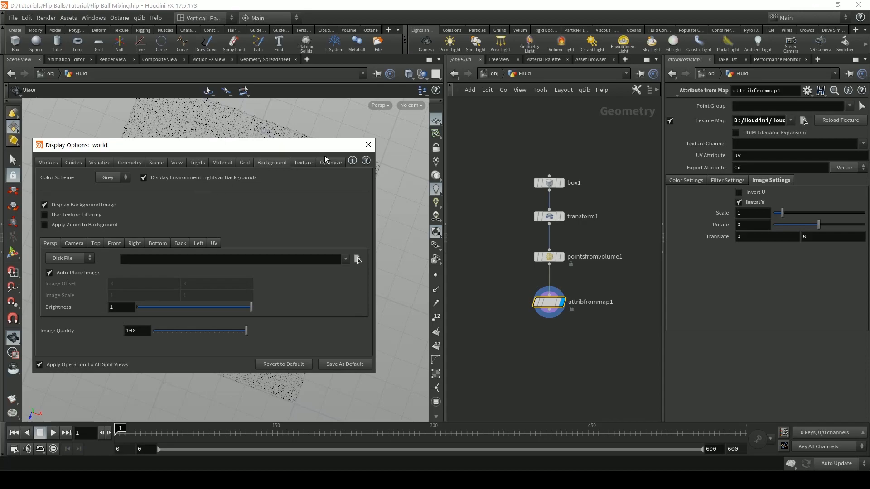
left_click(369, 145)
left_click_drag(244, 270, 268, 284)
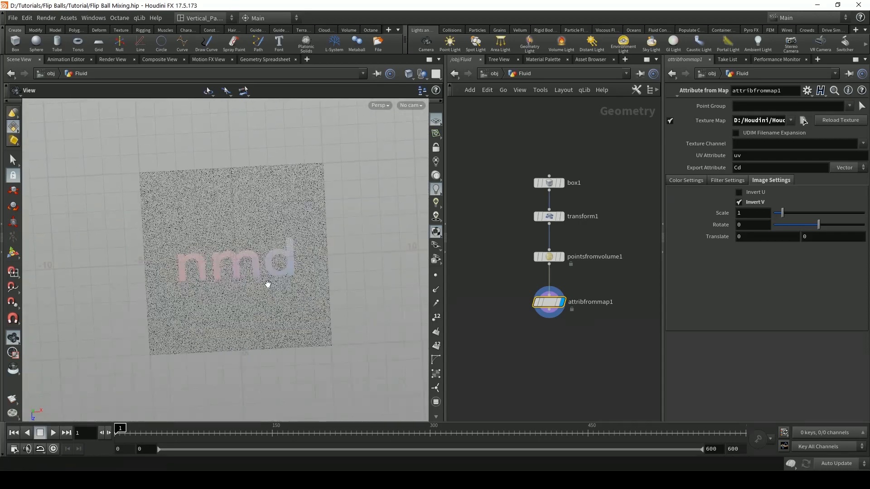
left_click_drag(214, 270, 186, 247)
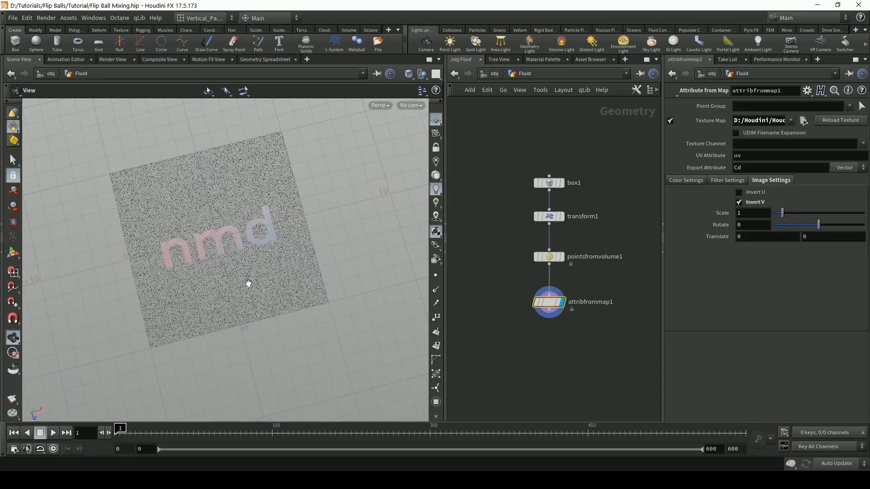
right_click_drag(243, 266, 250, 223)
middle_click_drag(221, 233, 205, 284)
left_click_drag(213, 281, 198, 249)
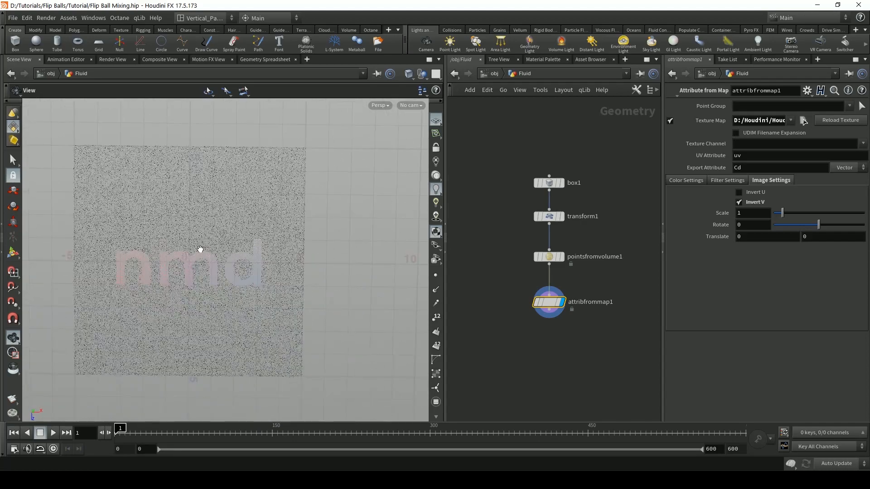
middle_click_drag(198, 249, 204, 209)
Add a Null node below Attribute from Map, fed by its output.
middle_click_drag(562, 379, 548, 293)
left_click(547, 292)
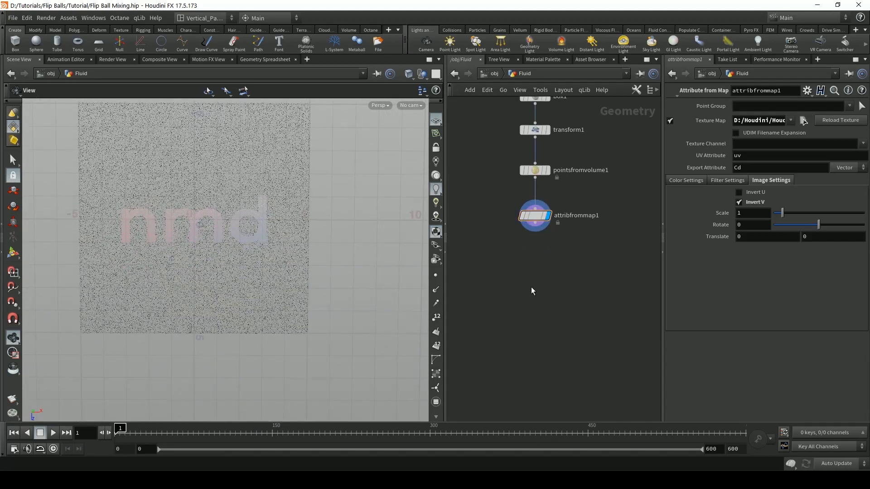
key("Tab")
key("Tab")
type("null")
key("Return")
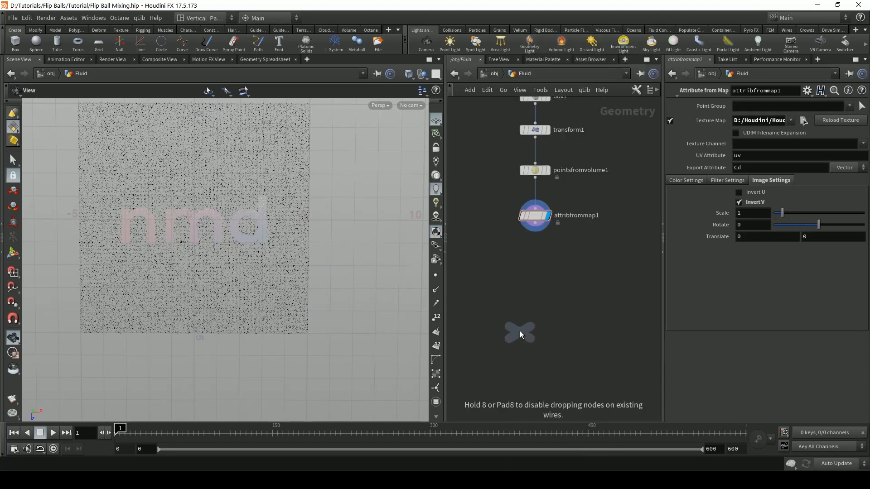
left_click(537, 281)
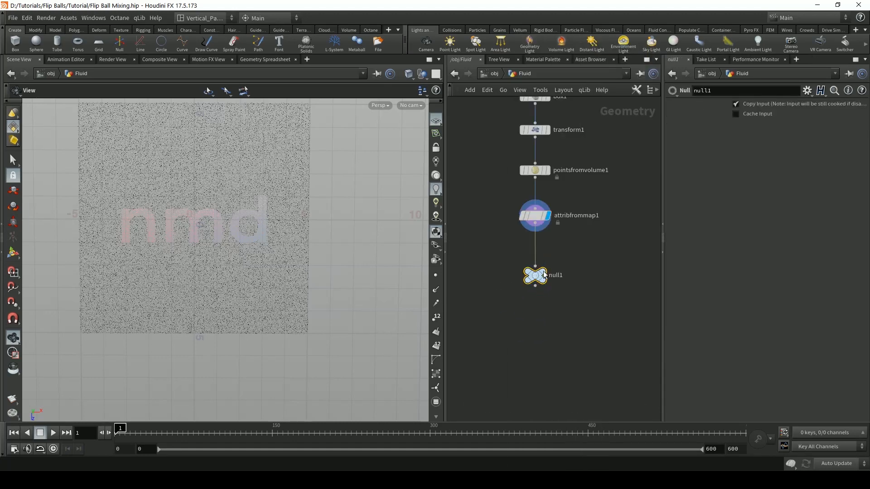
Rename the Null node as Fluid_Source.
double_click(561, 276)
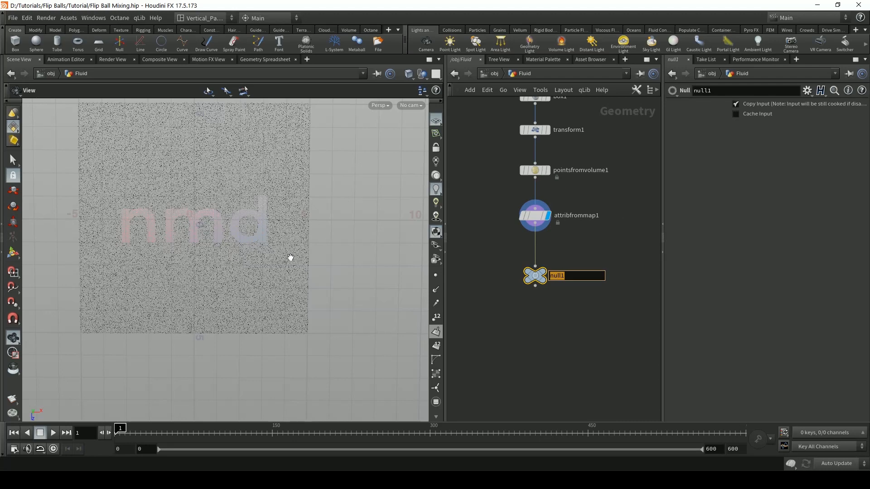
type("P")
key("BackSpace")
type("FLUID_")
key("BackSpace")
key("BackSpace")
key("BackSpace")
key("BackSpace")
key("BackSpace")
key("BackSpace")
type("Fluid_Source")
key("Return")
left_click(537, 358)
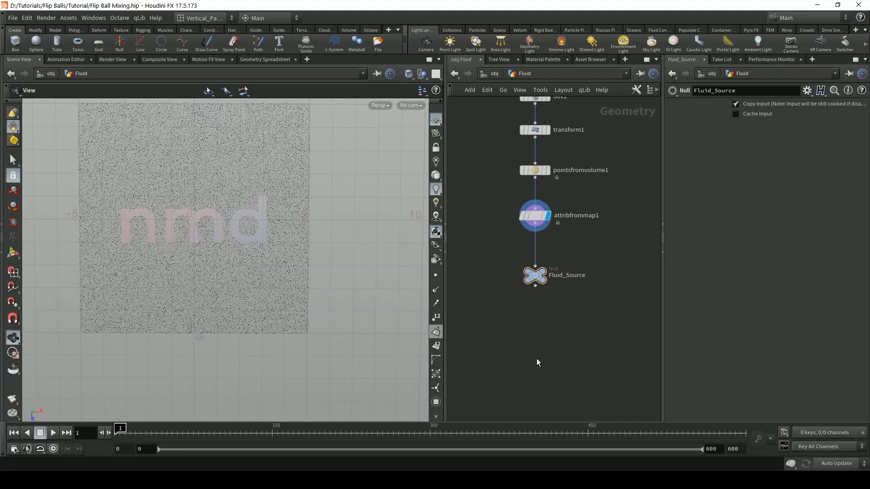
key("Tab")
type("dop")
key("Return")
left_click(537, 360)
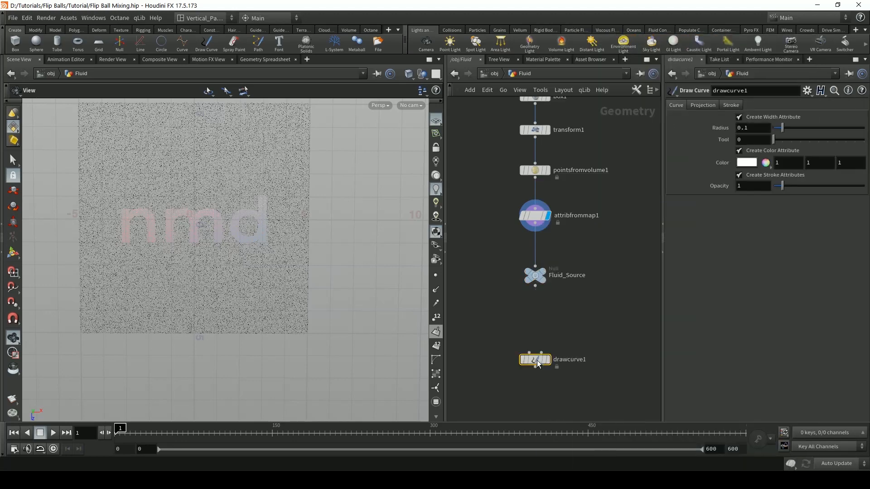
key("ctrl+z")
Add a DOP Network node below the Fluid_Source null and go inside it.
key("Tab")
type("dop")
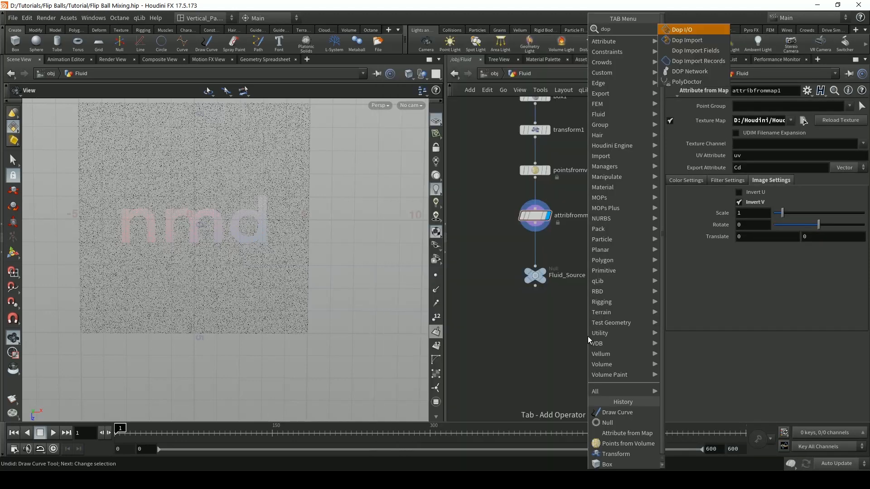
key("Return")
left_click(575, 346)
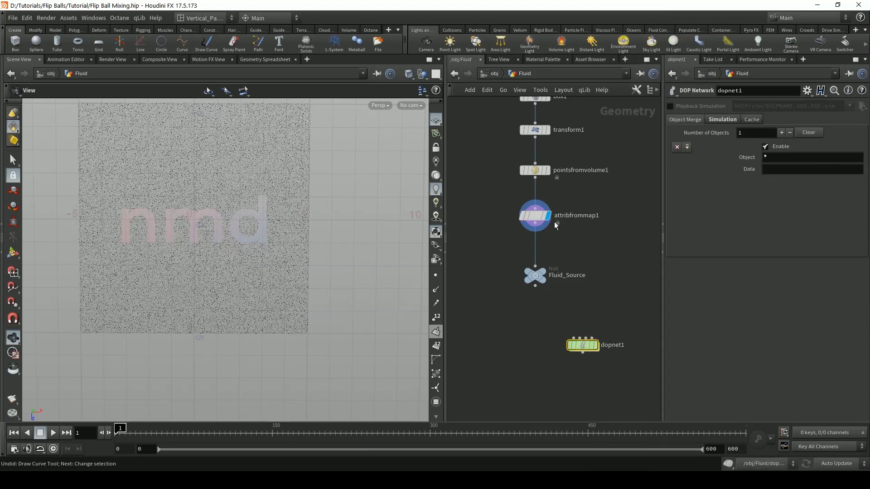
key("h")
left_click_drag(564, 361, 630, 153)
middle_click_drag(537, 204, 408, 253)
scroll(515, 225, "up", 3)
middle_click_drag(561, 264, 617, 310)
double_click(524, 229)
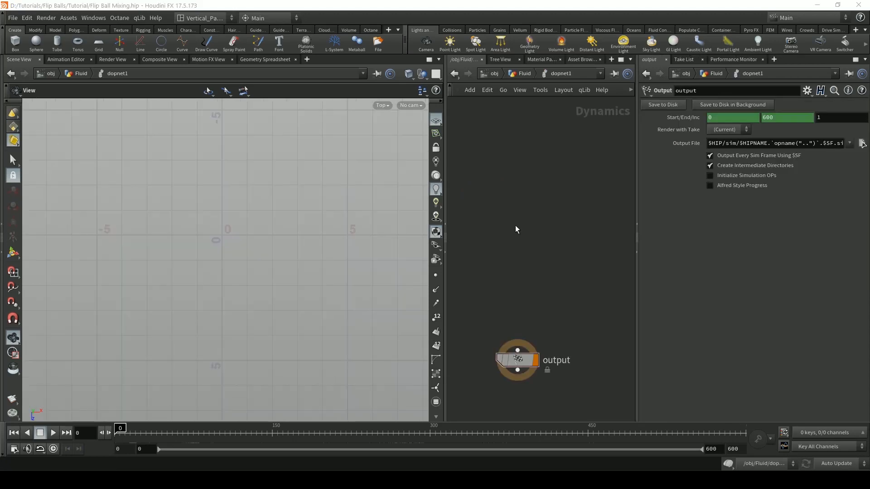
Add a FLIP Object node and place it well above the output node.
key("Tab")
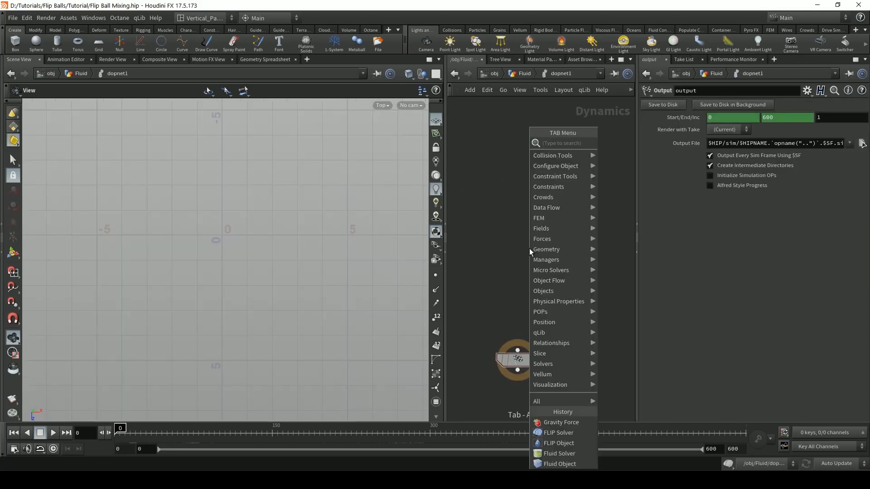
type("flipo")
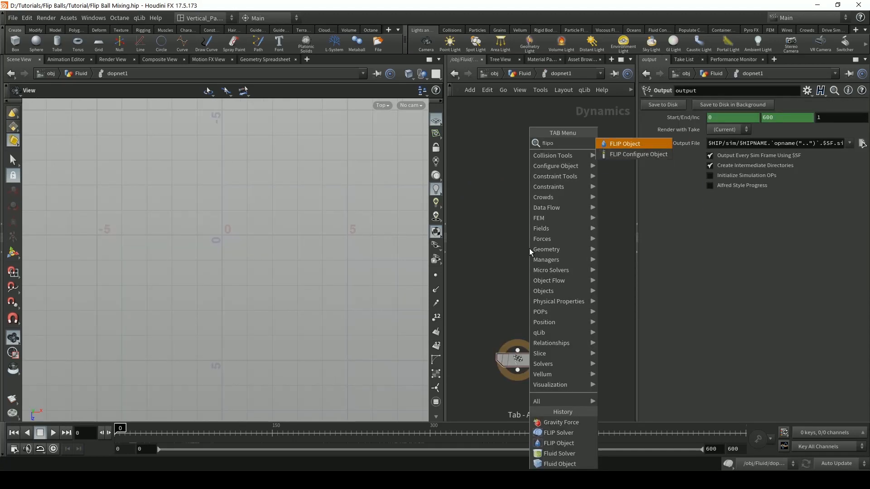
key("Return")
left_click(508, 263)
left_click_drag(521, 252, 515, 201)
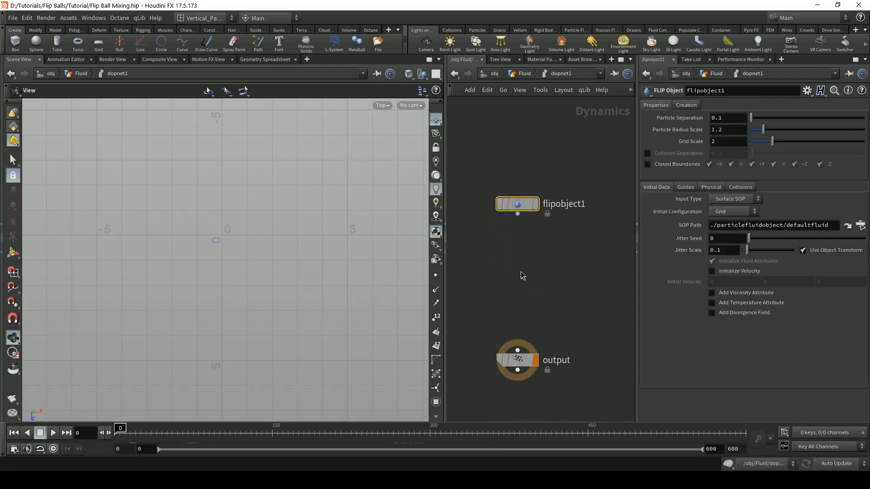
Add a FLIP Solver below the FLIP Object, wire the object into its first input and its result into the output node.
key("Tab")
type("flip")
key("Escape")
key("Tab")
type("flips")
key("Return")
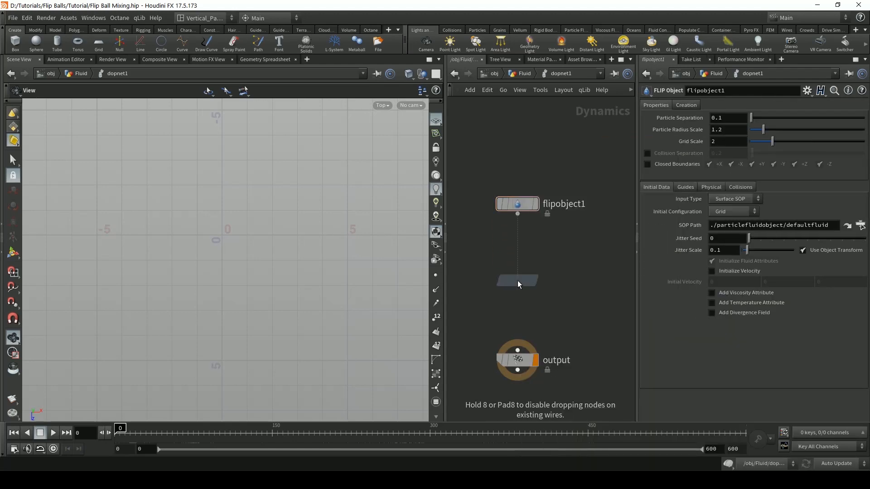
left_click(517, 281)
left_click_drag(498, 275, 505, 273)
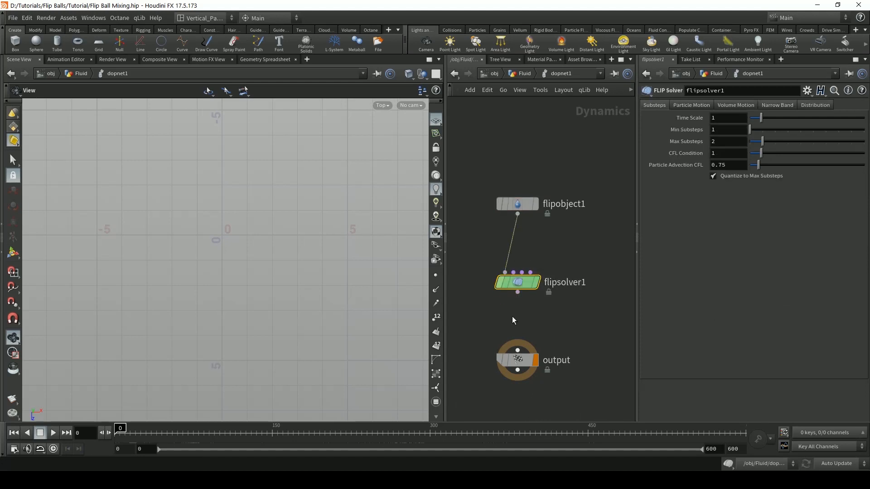
mouse_move(516, 206)
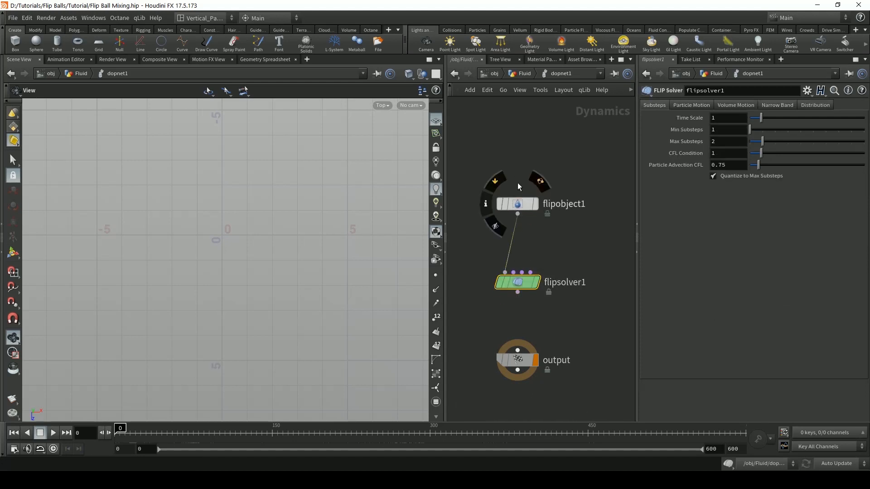
left_click_drag(518, 293, 517, 350)
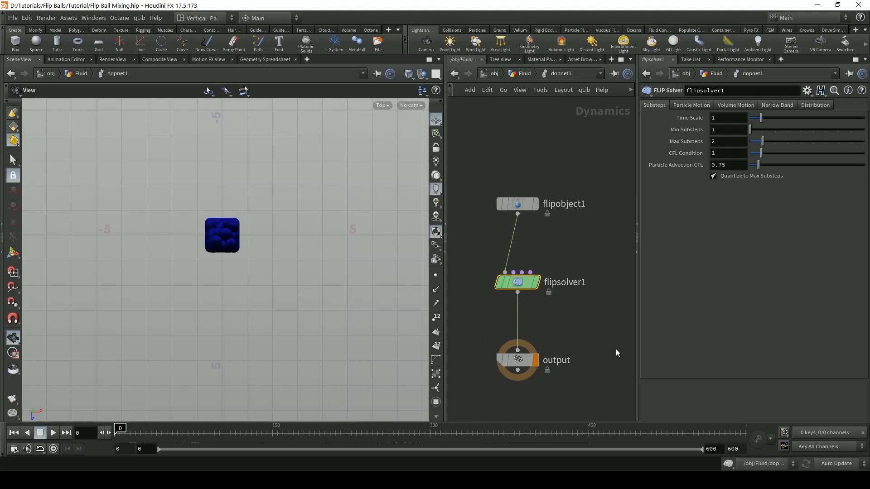
Set the FLIP Object's Input Type to Particle Field and its SOP Path to the Fluid_Source null.
left_click(517, 204)
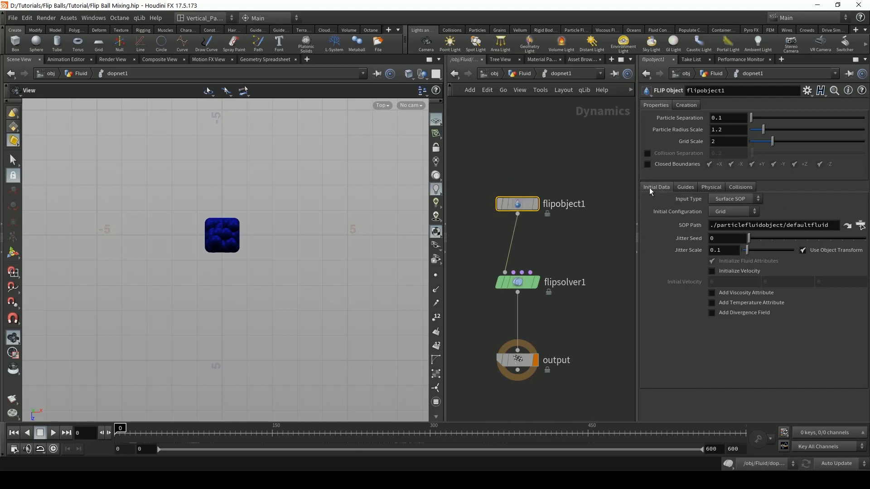
left_click(730, 199)
left_click(725, 222)
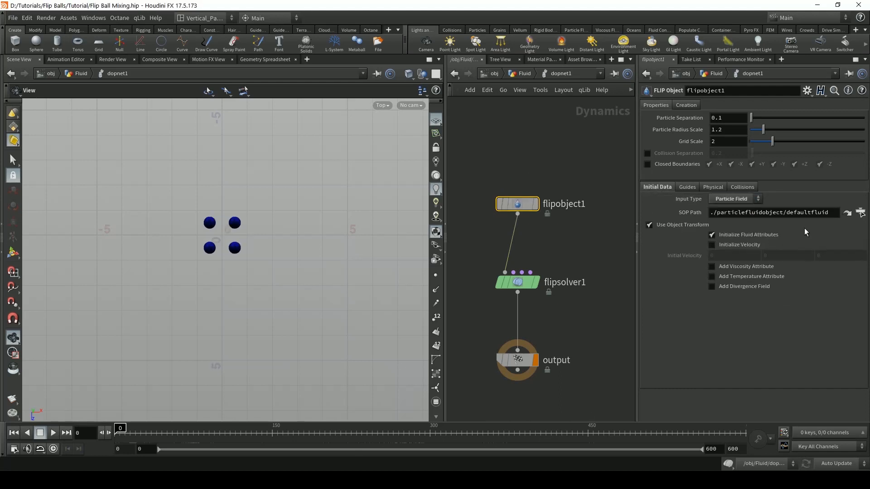
left_click(861, 212)
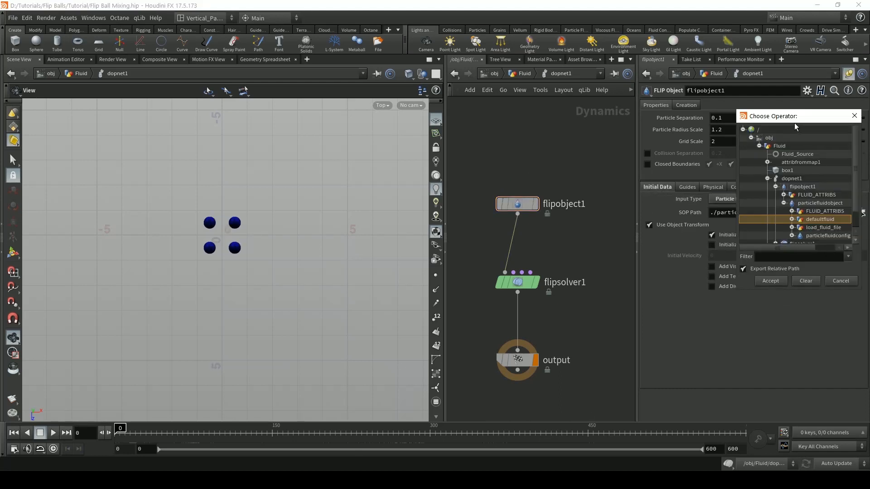
double_click(787, 154)
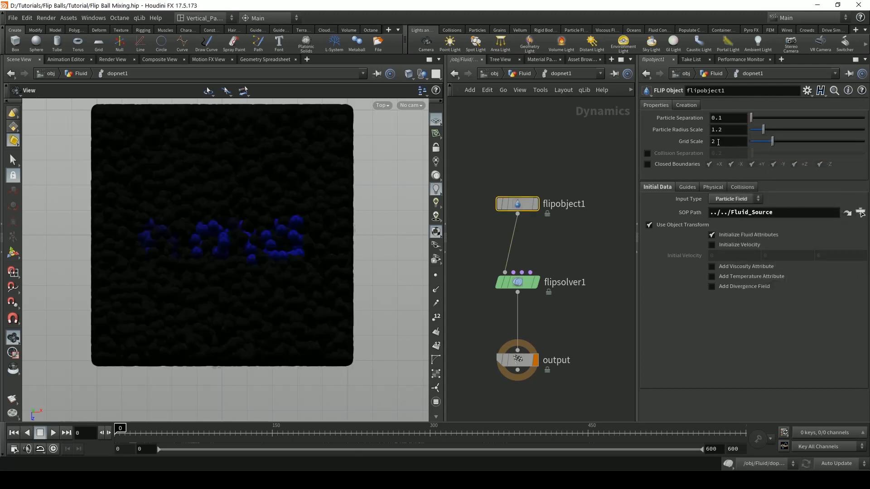
Set the FLIP Object's Particle Radius Scale to 1.
left_click(731, 129)
type("1")
key("Return")
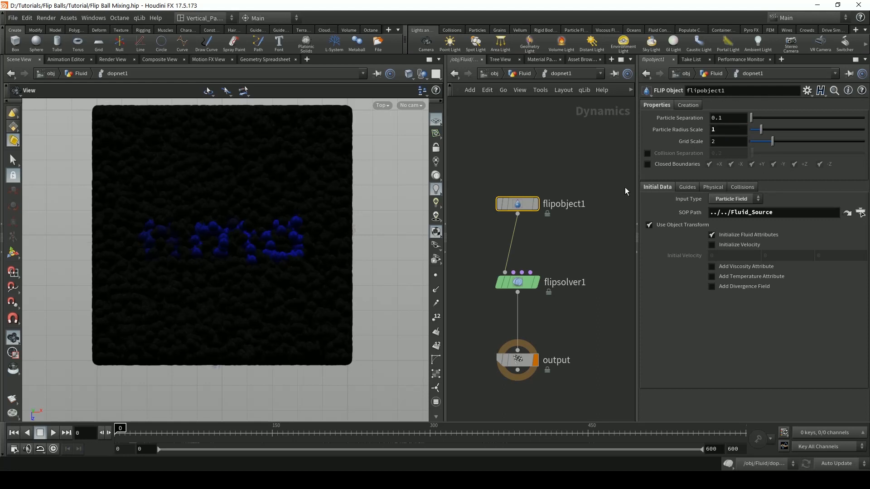
Set the FLIP Object's particle guide Visualization to Particles and its Visualization Type to None.
left_click(718, 190)
left_click(686, 188)
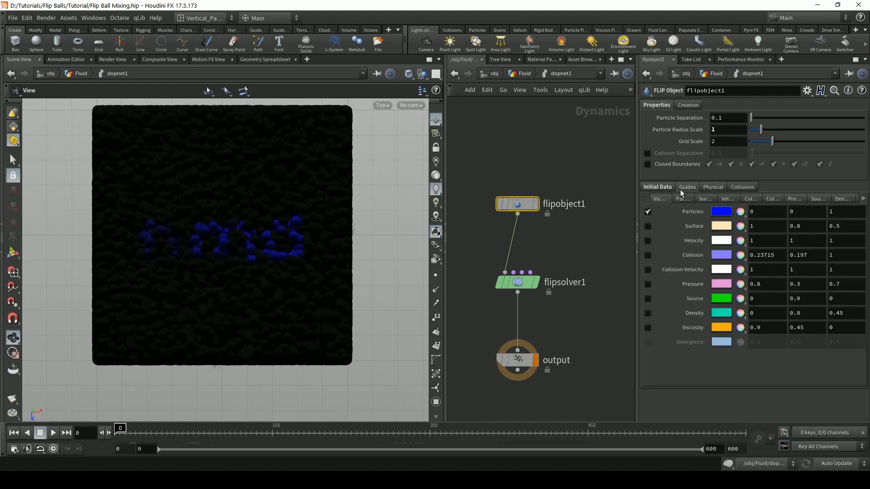
left_click(681, 199)
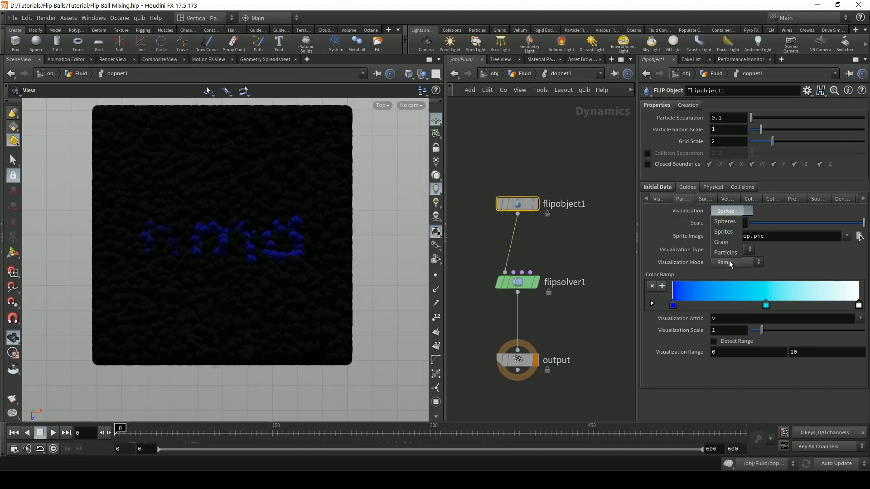
left_click(726, 252)
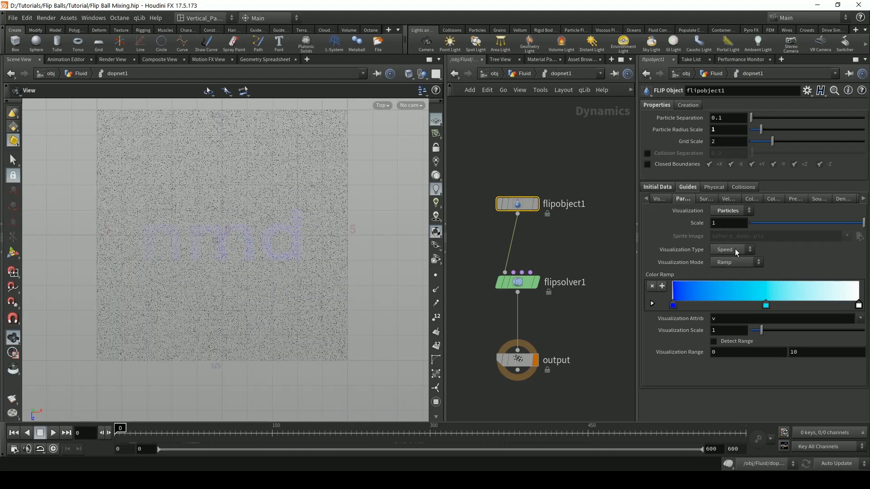
left_click(735, 248)
left_click(730, 259)
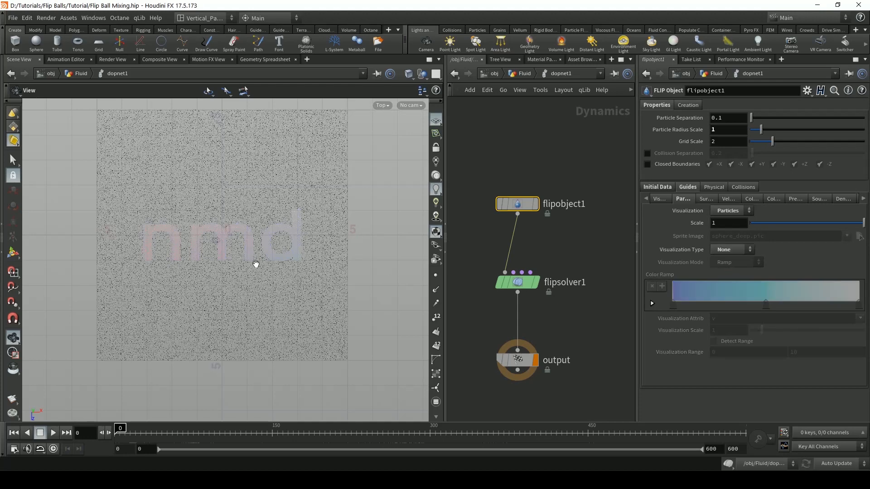
mouse_move(267, 252)
middle_mouse_down()
mouse_move(262, 285)
mouse_move(258, 262)
middle_mouse_up()
Disable Reseed Particles in the FLIP Solver's particle motion settings and review the separation, droplets, vorticity, rest and behavior options.
left_click(517, 282)
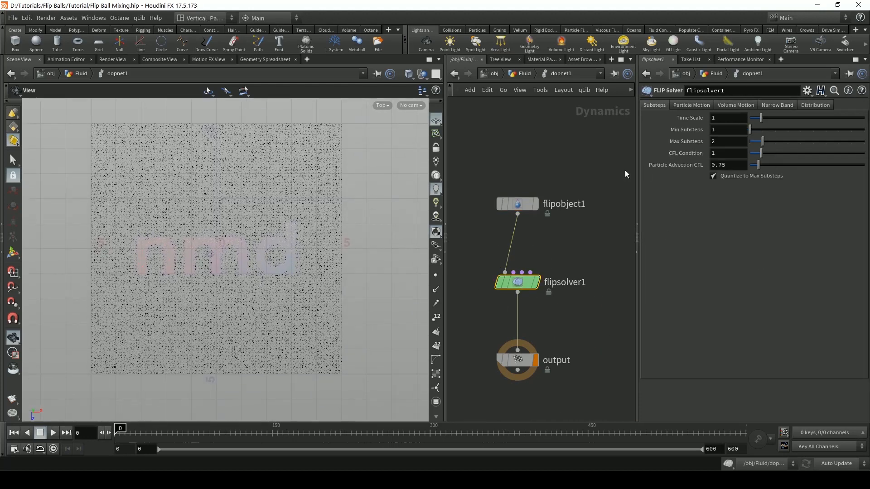
left_click(698, 105)
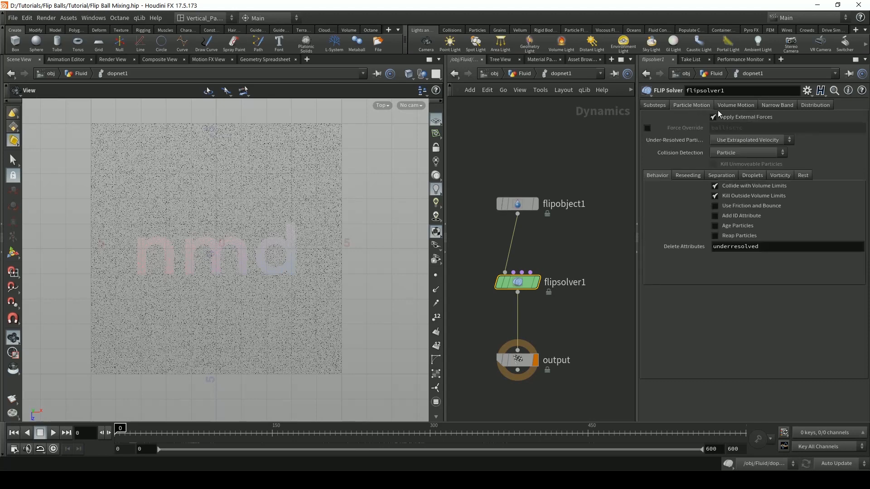
left_click(689, 176)
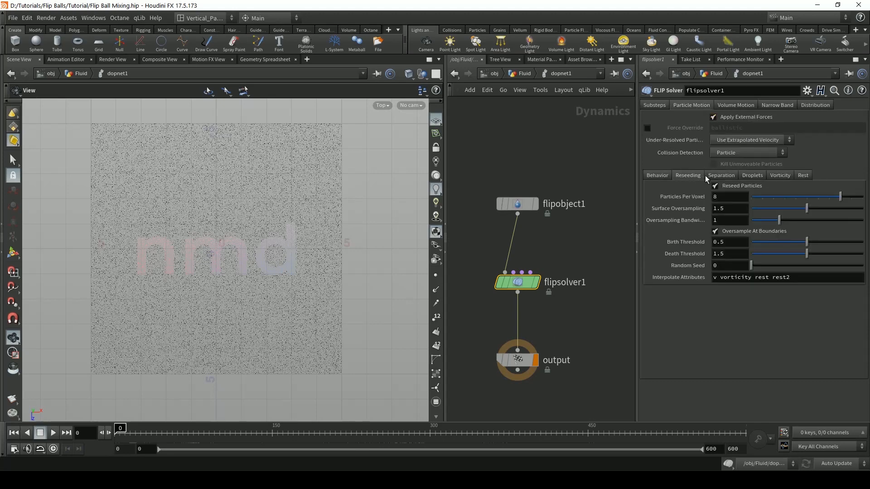
left_click(720, 177)
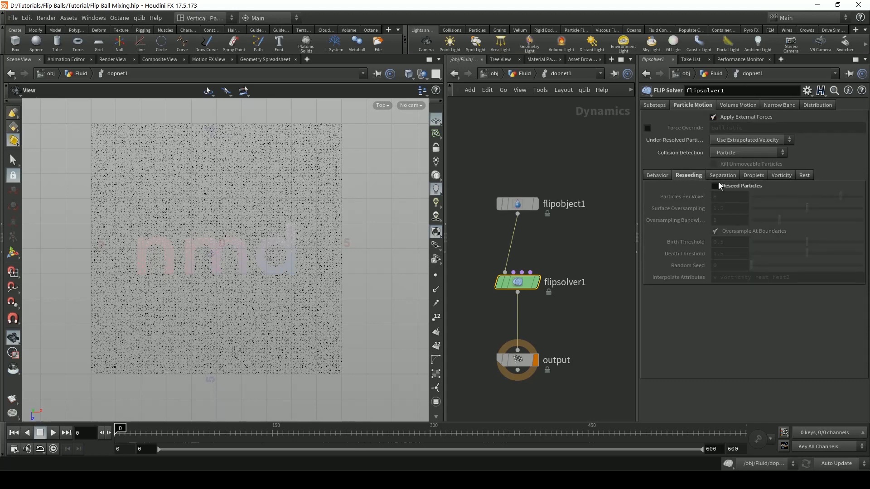
left_click(761, 174)
left_click(781, 176)
left_click(798, 177)
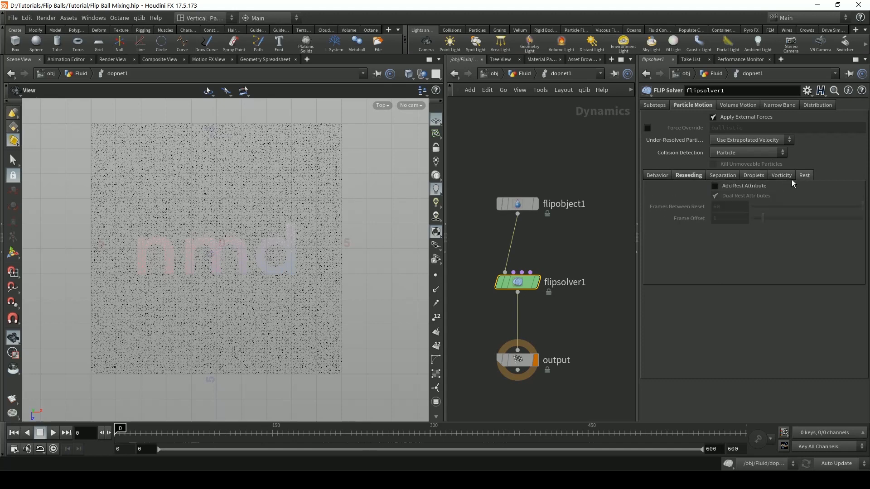
left_click(662, 177)
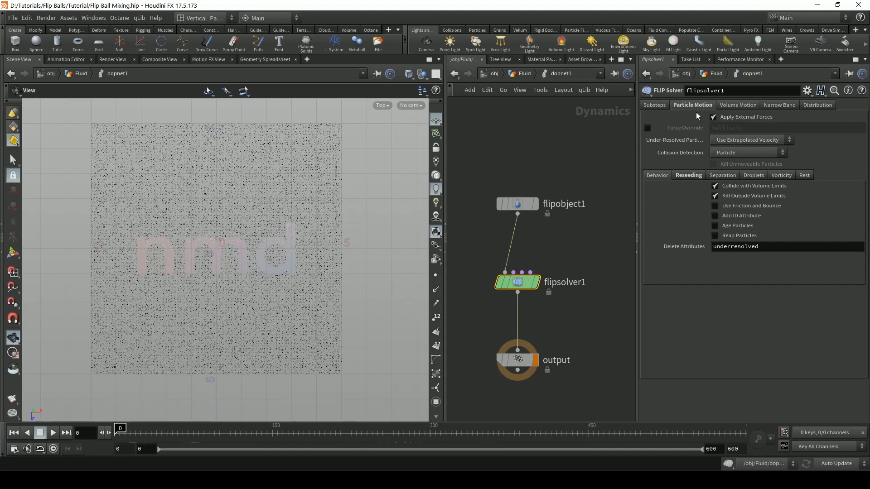
Set the FLIP Solver's volume limits Box Size to 10, 0.2, 10.
left_click(738, 105)
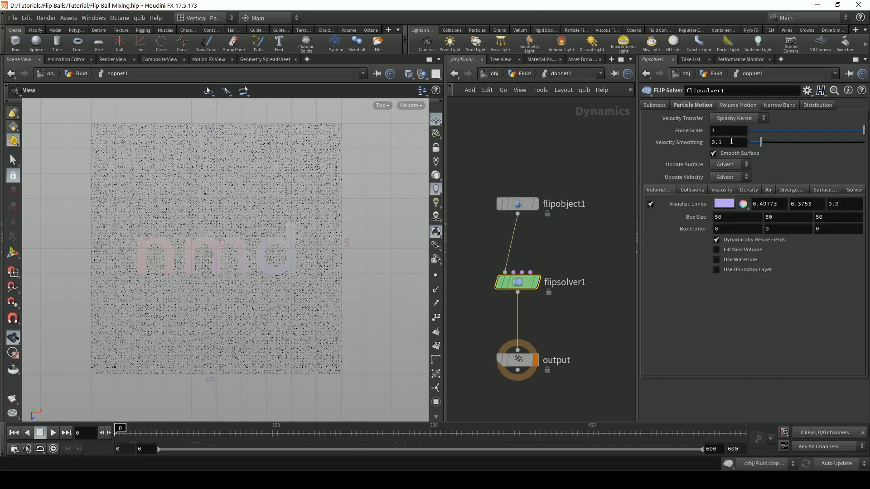
left_click(735, 219)
key("Tab")
type("0.2")
key("Tab")
type("10")
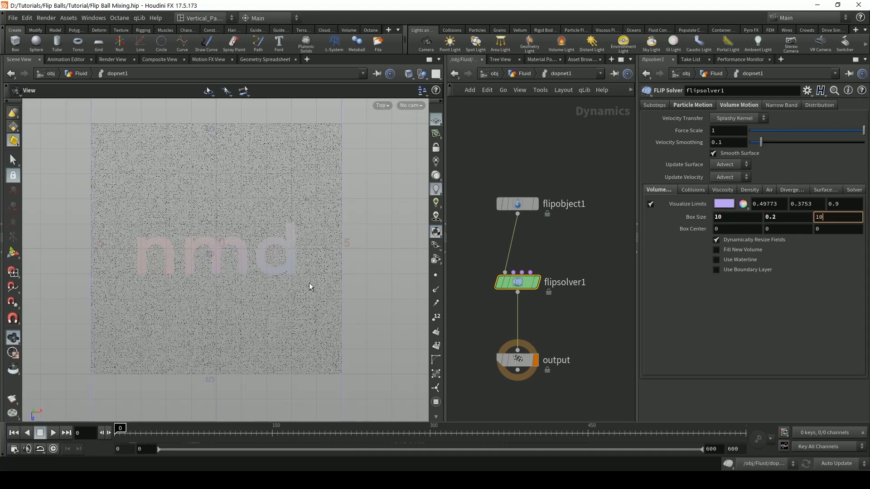
key("Return")
Set the volume limits' Box Center Y to 0.1 and check the limits against the particles in the front view.
left_click(773, 230)
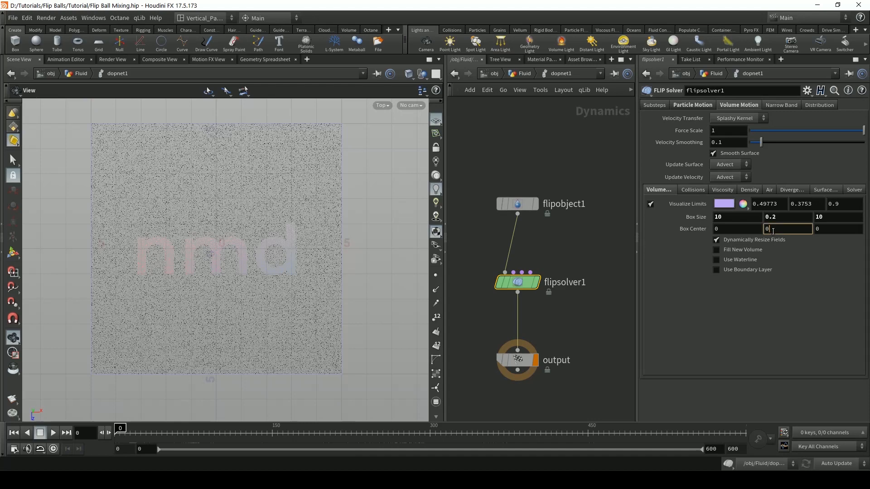
type(".1")
key("Return")
left_click_drag(177, 280, 235, 323)
key("space+3")
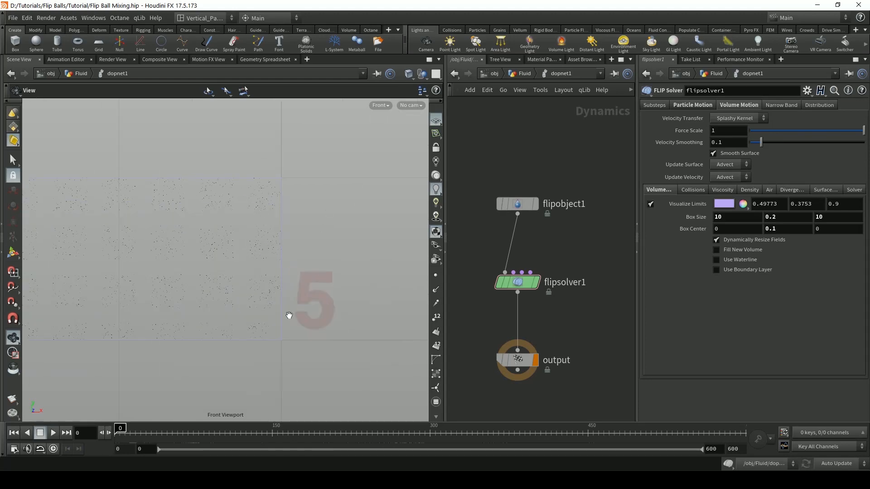
scroll(219, 326, "down", 5)
left_click_drag(214, 330, 210, 266)
scroll(211, 267, "down", 3)
scroll(212, 266, "up", 8)
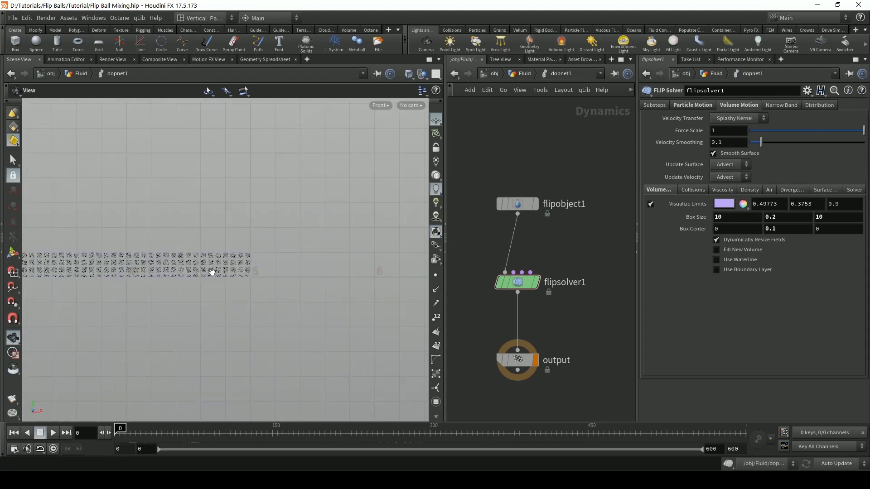
In the Fluid geometry network, raise the Points from Volume node's Jitter Scale to 1.63.
mouse_move(518, 206)
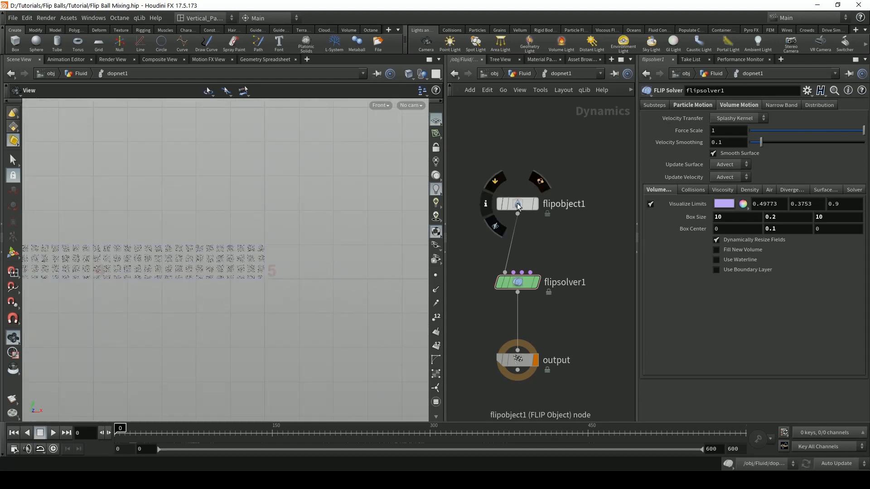
left_click(518, 206)
left_click(494, 75)
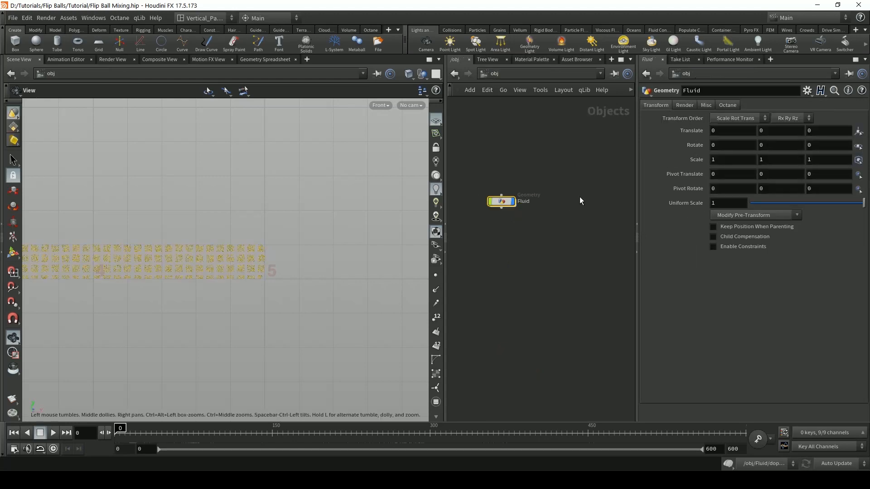
double_click(504, 202)
key("h")
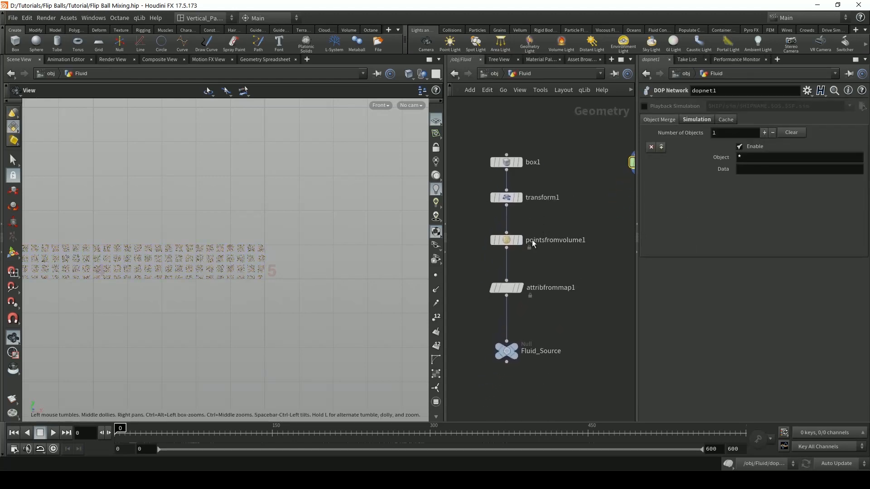
left_click(506, 240)
mouse_move(759, 200)
left_mouse_down()
mouse_move(775, 203)
mouse_move(764, 204)
left_mouse_up()
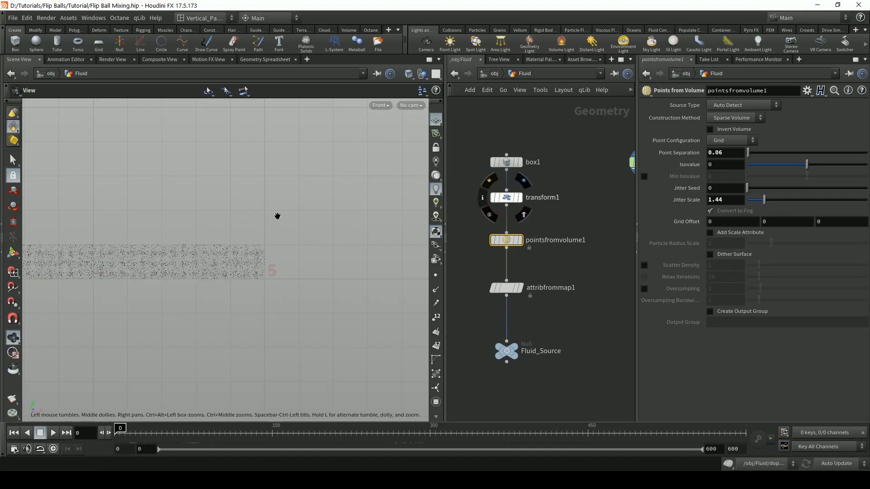
left_click_drag(764, 205, 769, 204)
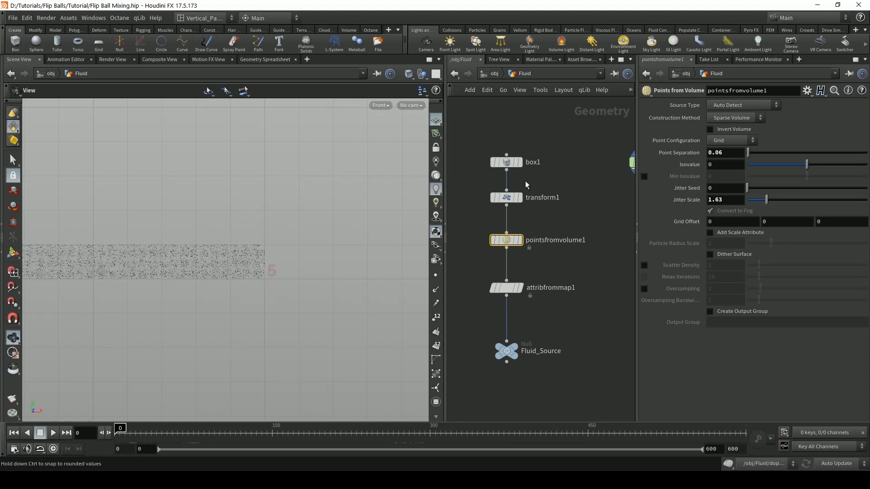
Return to the FLIP Object inside the DOP network and view the particles from the top.
left_click(498, 79)
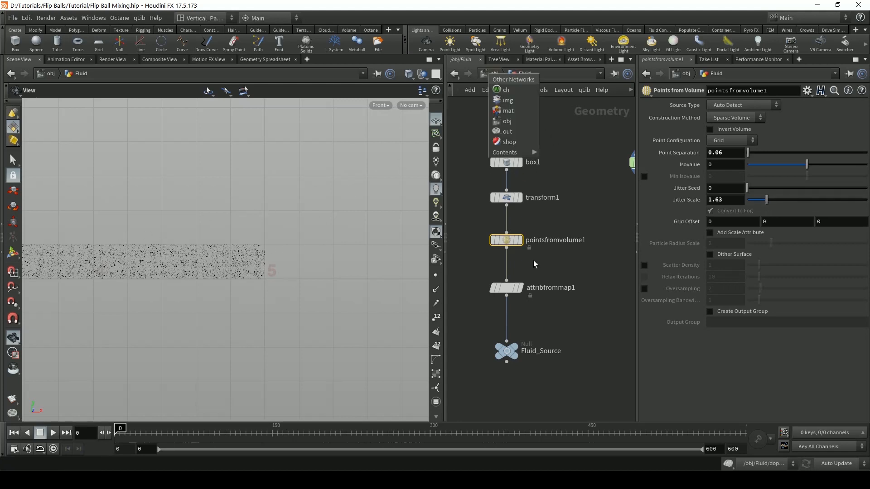
left_click(593, 219)
middle_click_drag(563, 315, 481, 360)
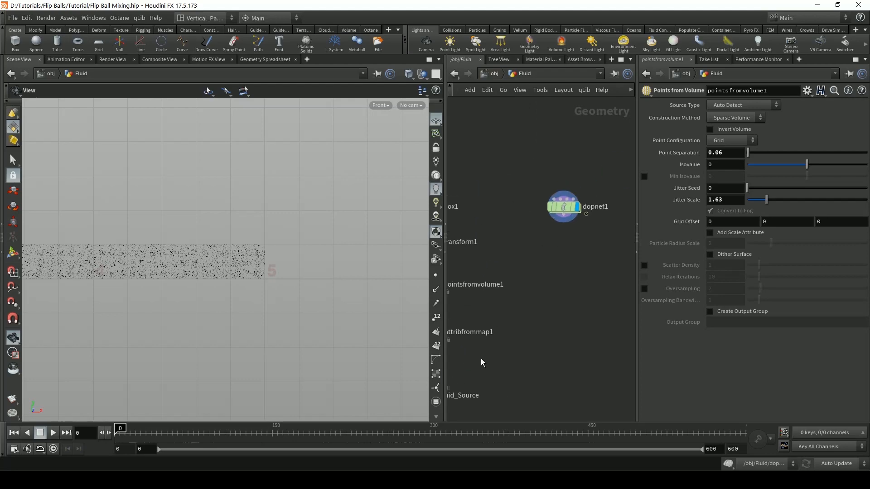
double_click(564, 207)
key("space+2")
scroll(233, 239, "up", 2)
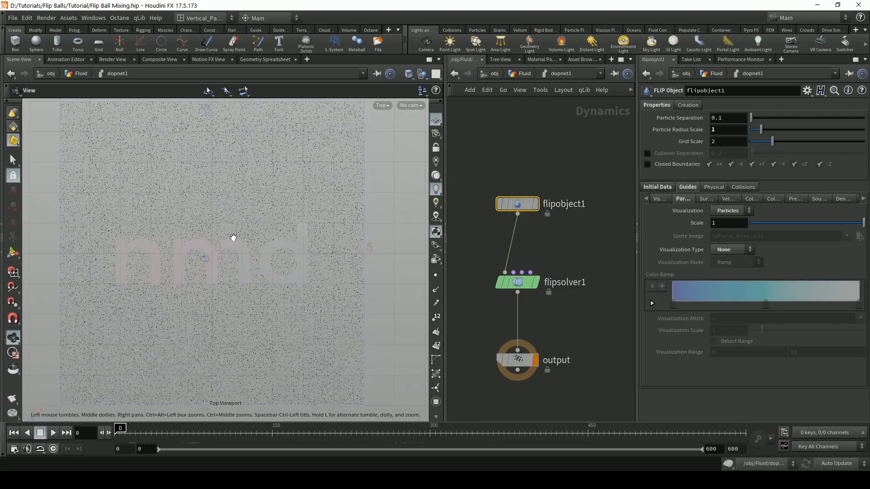
scroll(235, 243, "down", 2)
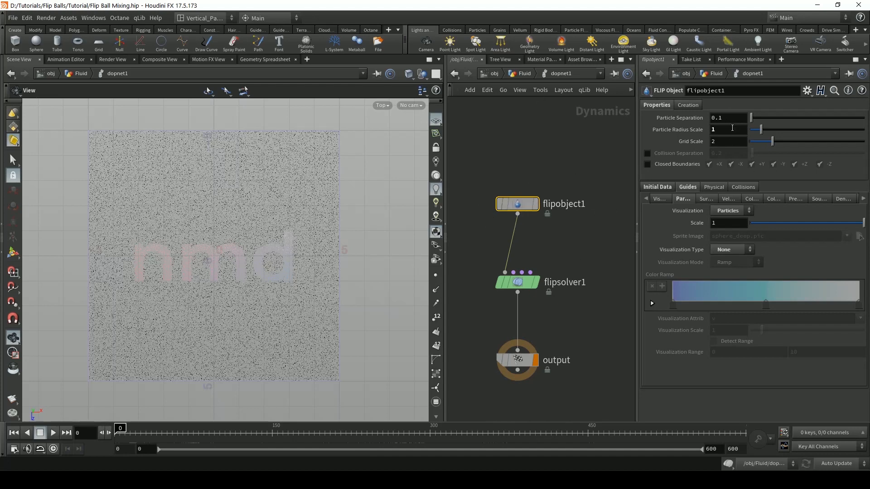
left_click(726, 118)
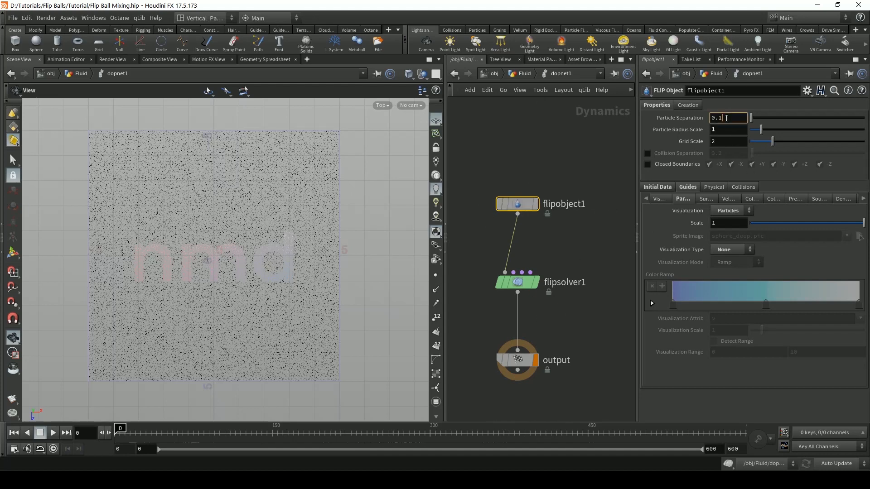
Copy the Point Separation parameter of the Points from Volume node in the Fluid network.
left_click(525, 73)
left_click(522, 261)
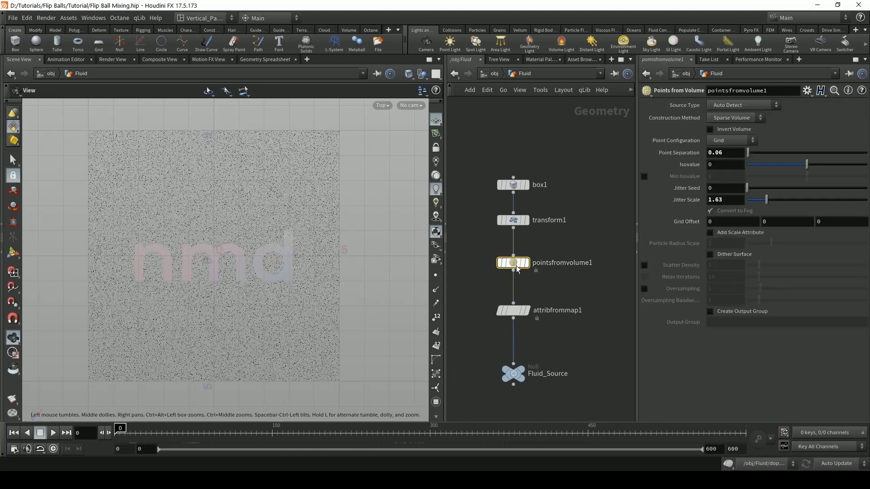
right_click(682, 154)
left_click(647, 167)
right_click(686, 155)
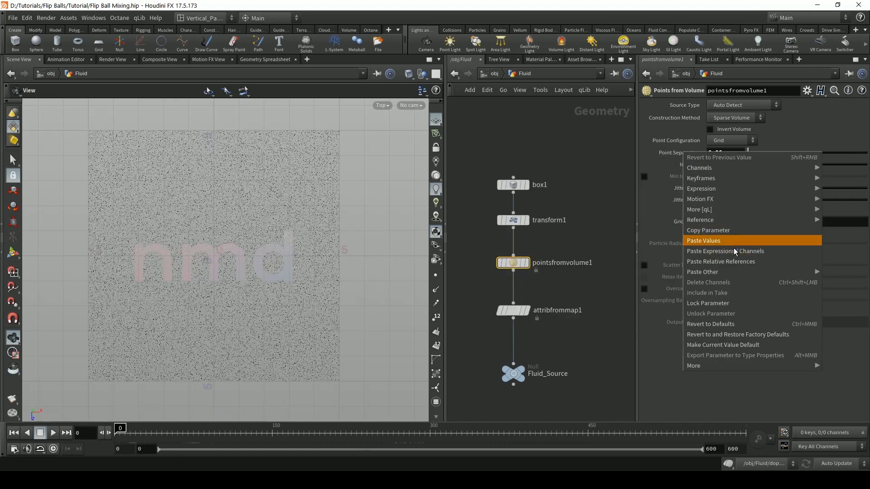
left_click(709, 232)
Link the FLIP Object's Particle Separation to the copied Point Separation as a relative reference.
double_click(626, 188)
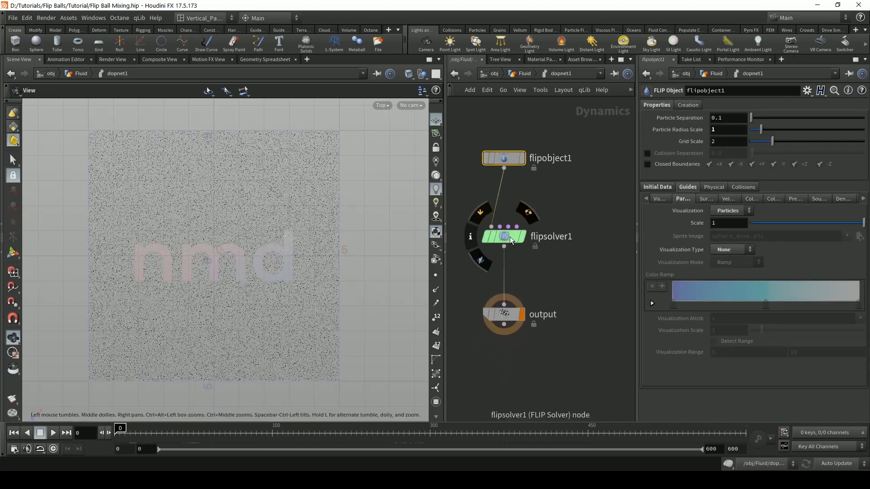
mouse_move(507, 160)
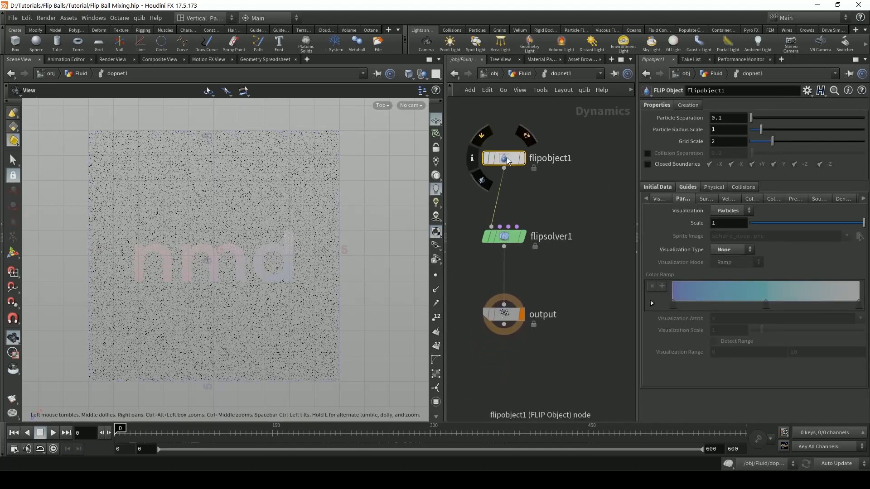
right_click(679, 118)
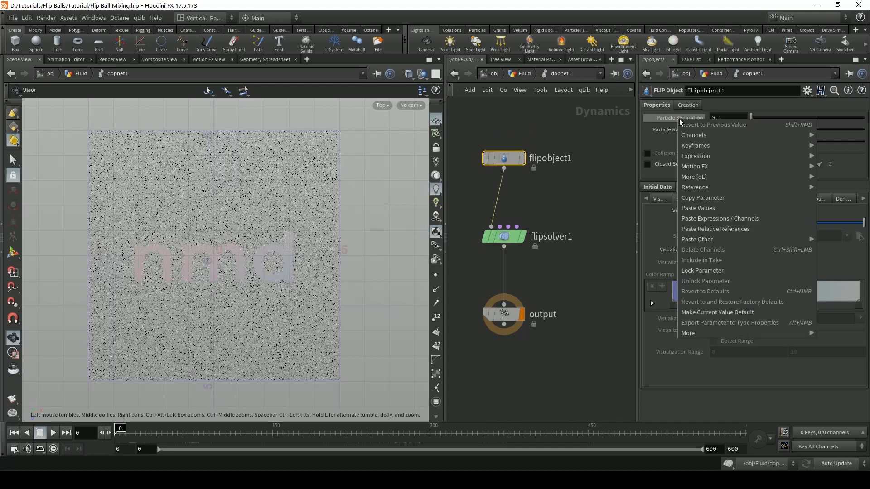
left_click(732, 229)
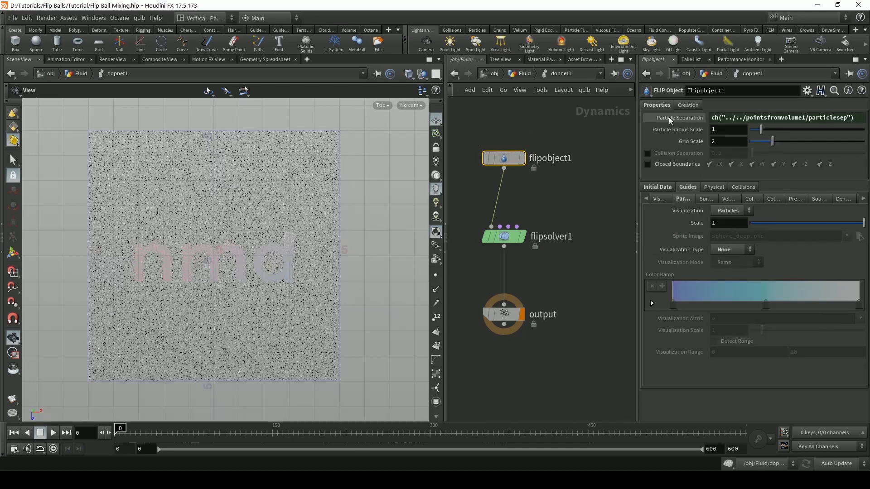
Play the simulation from the first frame and stop playback at about frame 102.
left_click(4, 433)
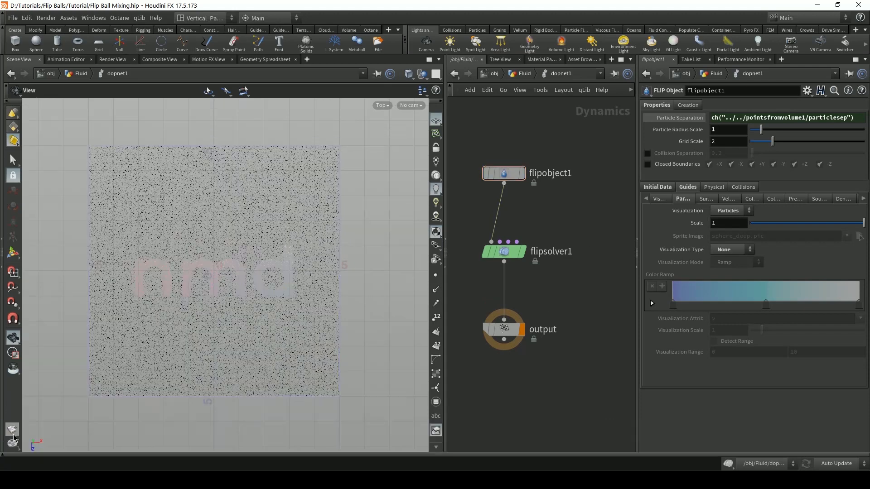
key("Escape")
left_click(7, 454)
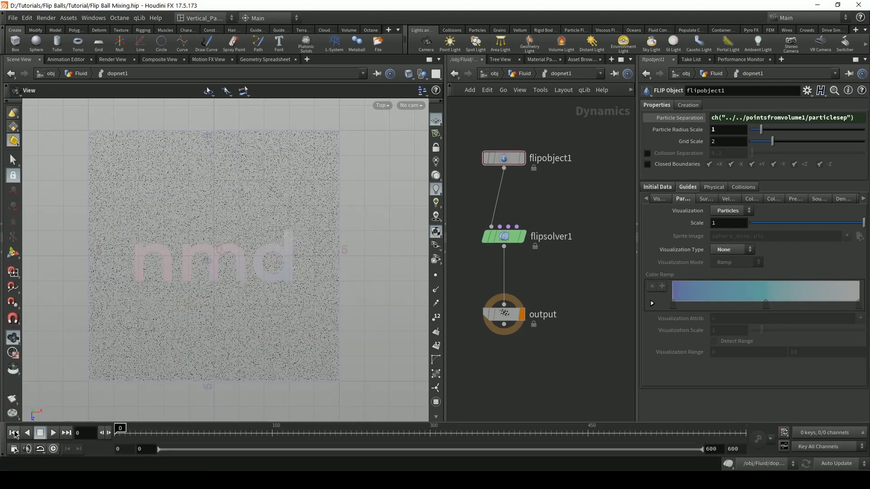
left_click(52, 433)
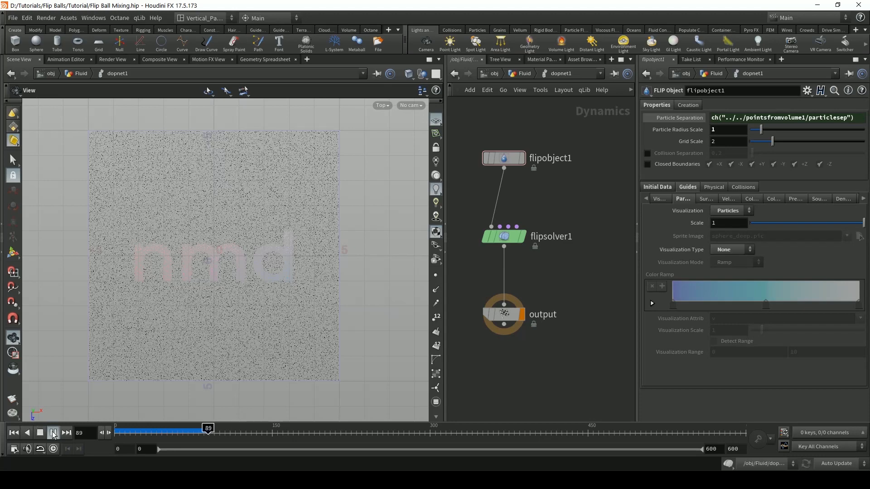
left_click(53, 435)
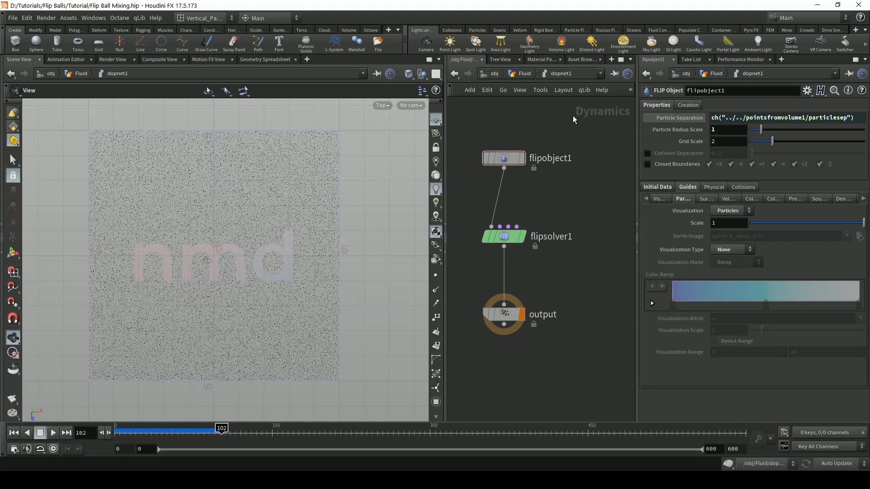
In the Fluid network, move the Attribute from Map and Fluid_Source nodes up together, closer beneath the Points from Volume node.
left_click(504, 73)
key("h")
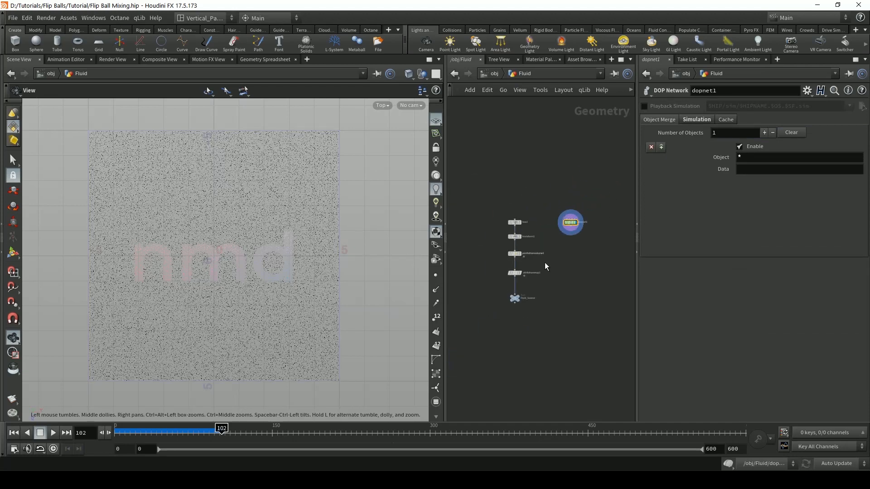
scroll(531, 255, "up", 5)
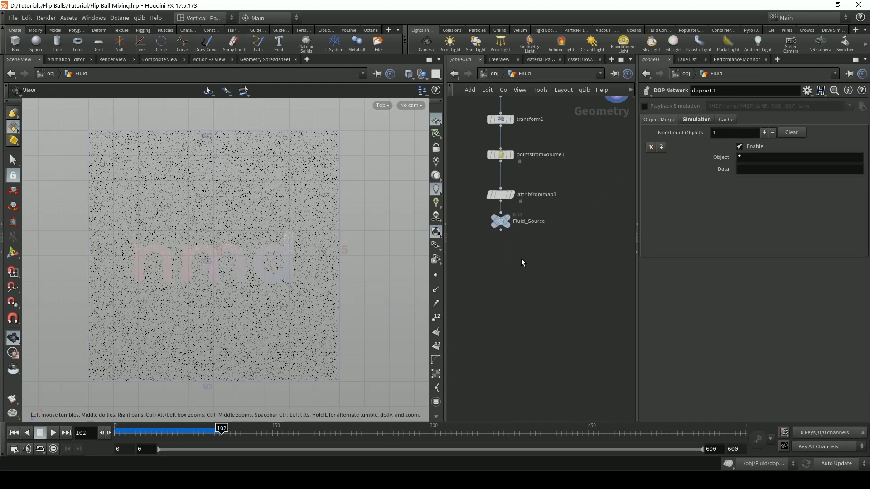
scroll(547, 298, "down", 5)
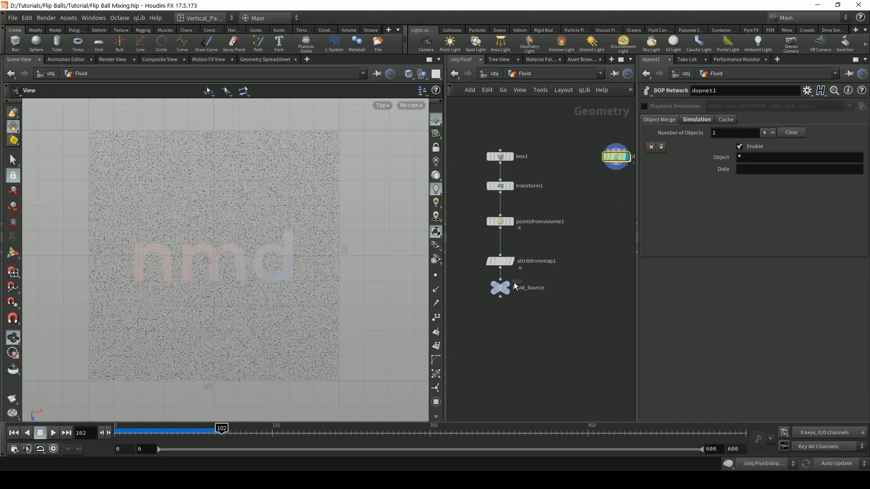
left_click_drag(481, 252, 545, 323)
left_click_drag(503, 265, 503, 246)
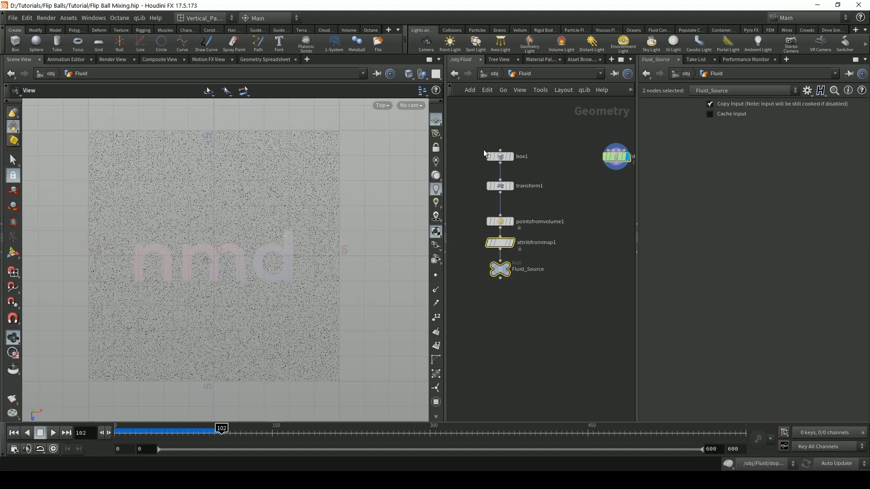
Move the box and Transform nodes down together, closer above the Points from Volume node, and go up to the object level.
left_click_drag(481, 136, 500, 184)
left_click(542, 239)
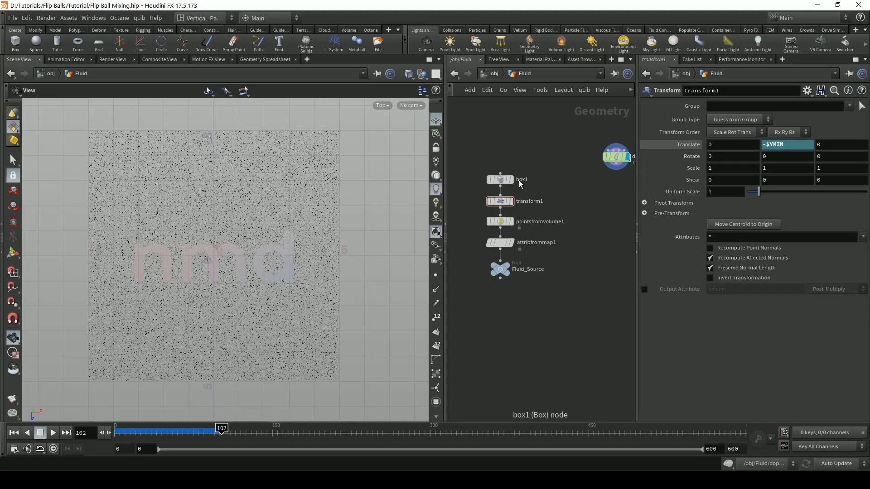
key("u")
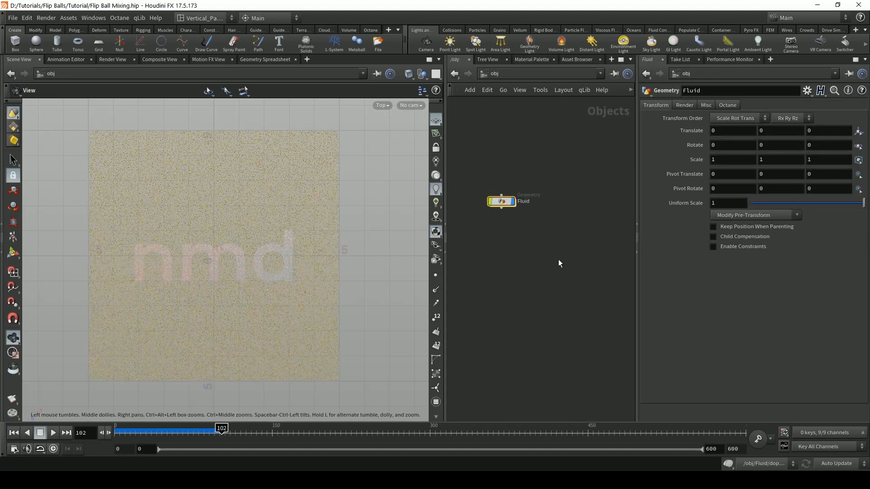
Add a new Geometry object beside the Fluid object.
scroll(533, 260, "up", 4)
scroll(532, 260, "down", 5)
middle_click_drag(519, 257, 489, 290)
left_click(530, 250)
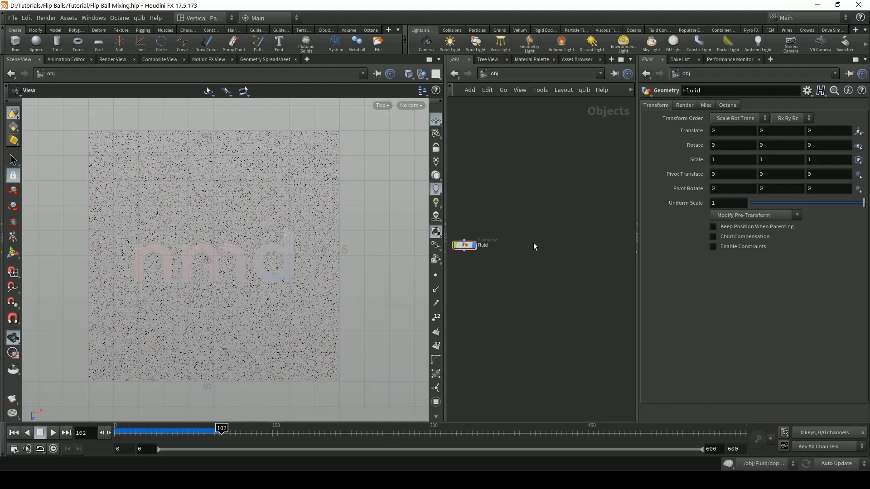
key("Tab")
key("Escape")
key("Tab")
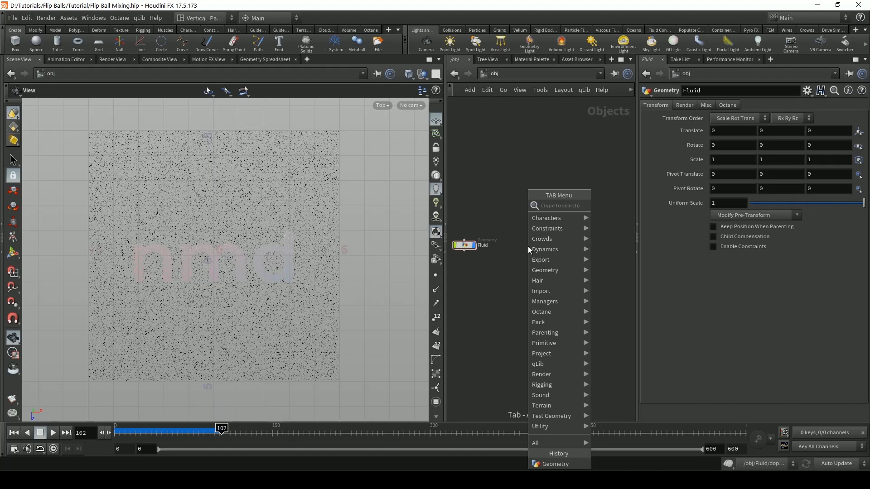
type("geo")
key("Return")
left_click(529, 247)
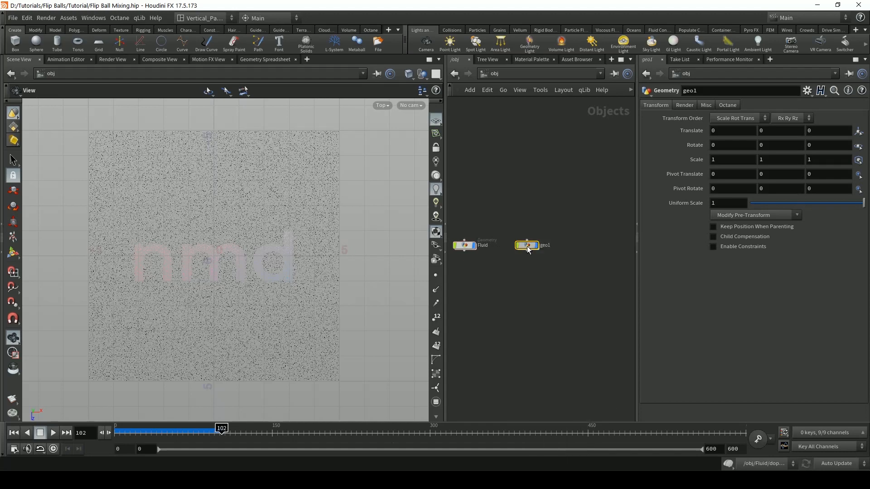
Rename the new Geometry object as Sphere_Mixer.
double_click(547, 246)
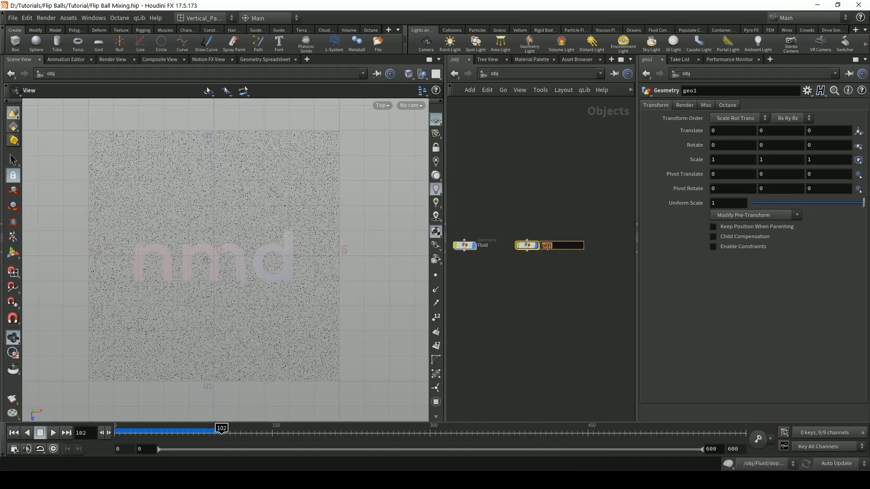
key("BackSpace")
type("Sphere_Mixers")
key("Return")
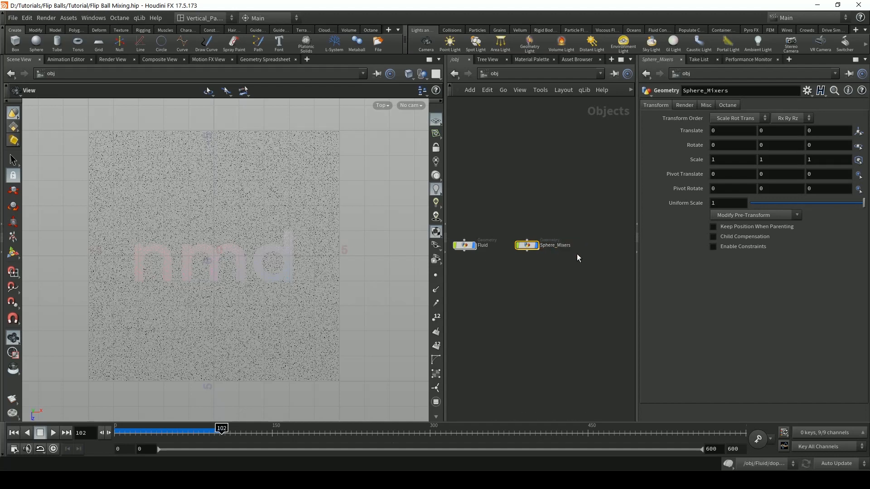
double_click(562, 247)
key("BackSpace")
key("Return")
Enter the Sphere_Mixer network, return to frame 0, and add a Sphere node.
double_click(525, 249)
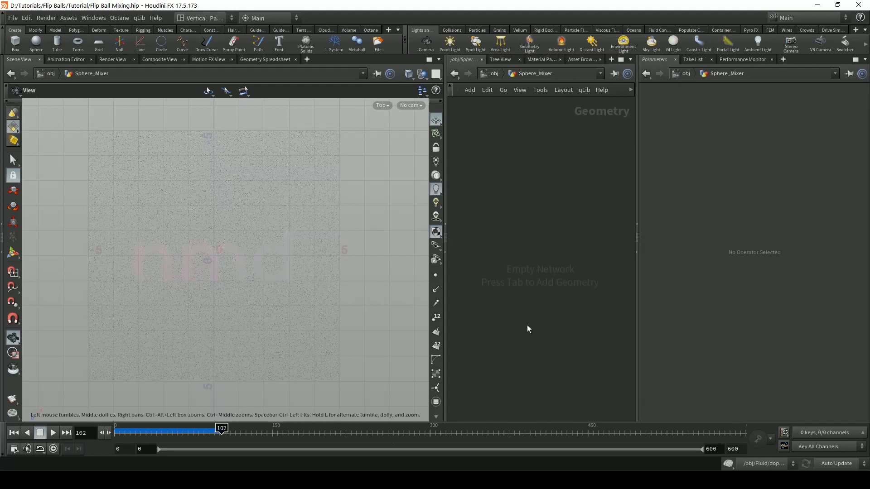
key("Tab")
key("Escape")
left_click(14, 433)
key("Tab")
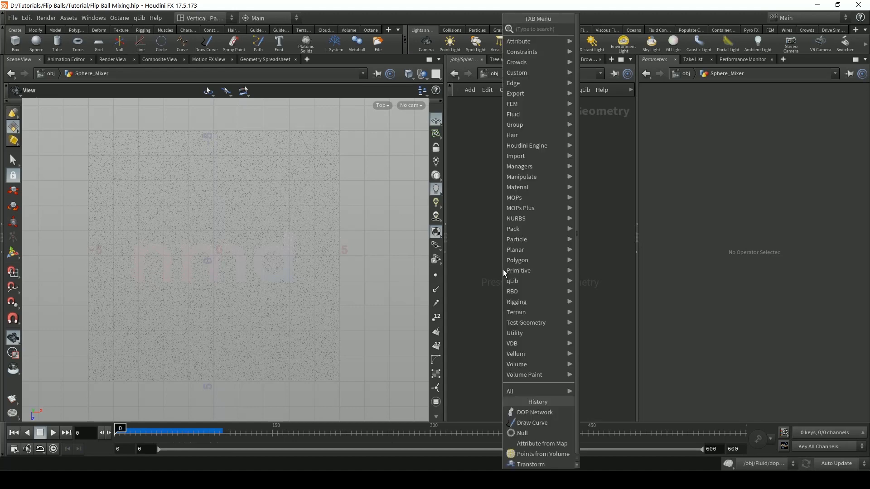
key("Tab")
type("sphe")
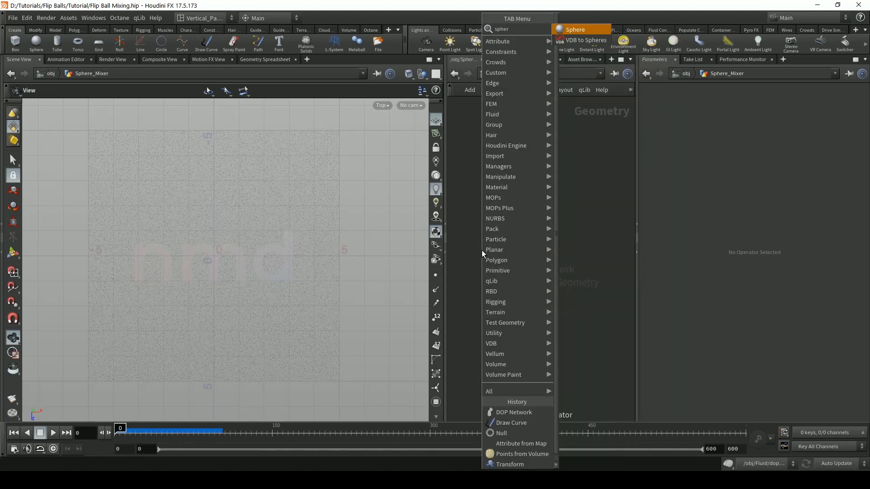
key("Return")
left_click(497, 252)
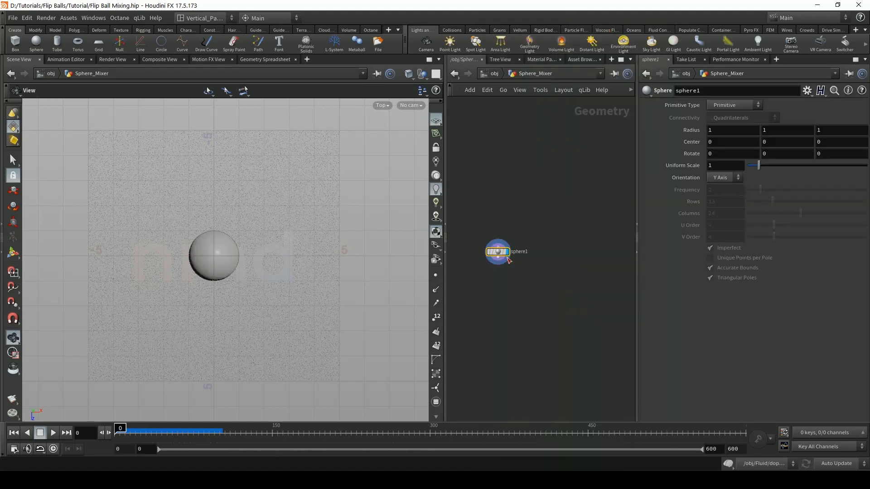
Set the sphere's primitive type to Polygon, with a frequency of 3 and a uniform scale of .3.
left_click(727, 106)
left_click(734, 136)
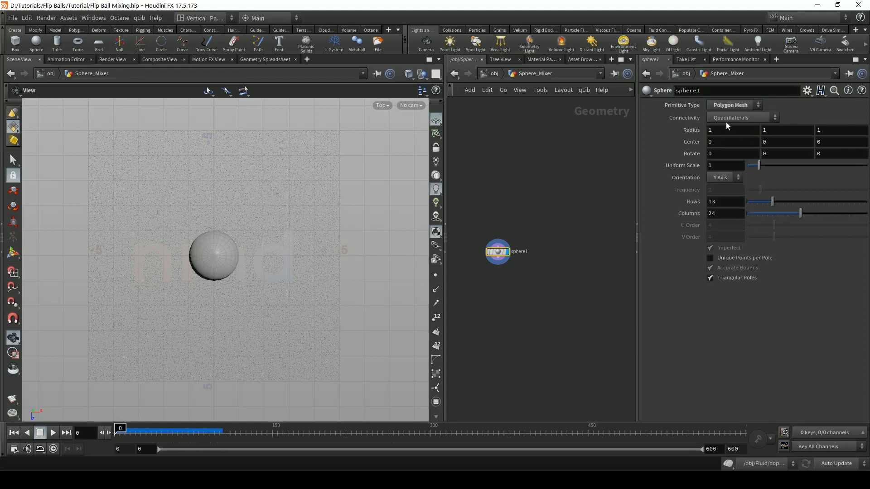
left_click(725, 108)
left_click(727, 127)
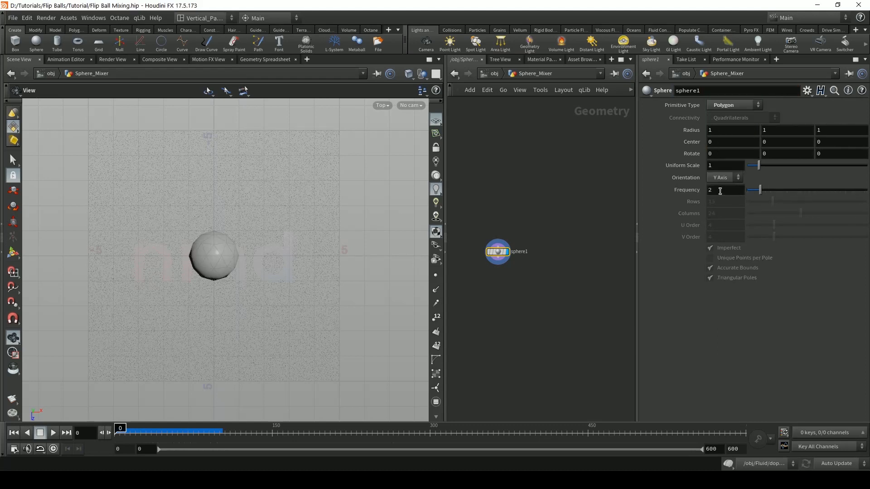
left_click(721, 191)
key("Return")
double_click(724, 166)
type(".3")
key("Return")
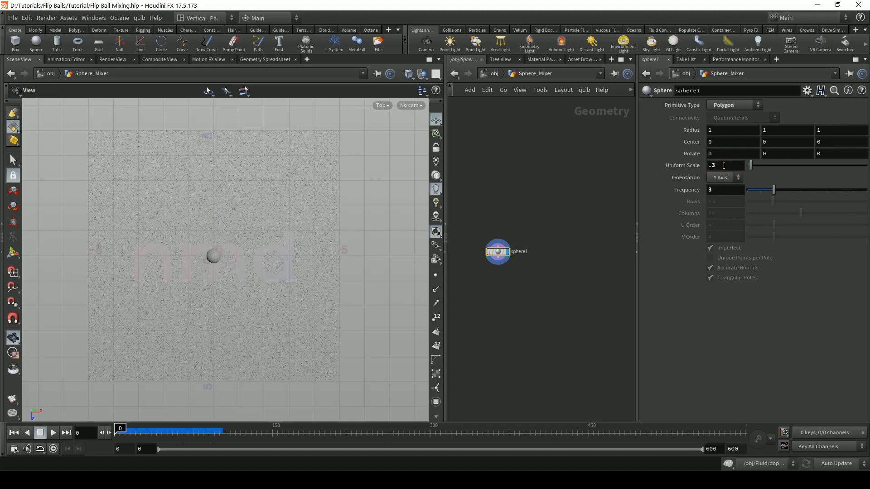
Add a Transform node below the Sphere node and wire the sphere into it.
key("Tab")
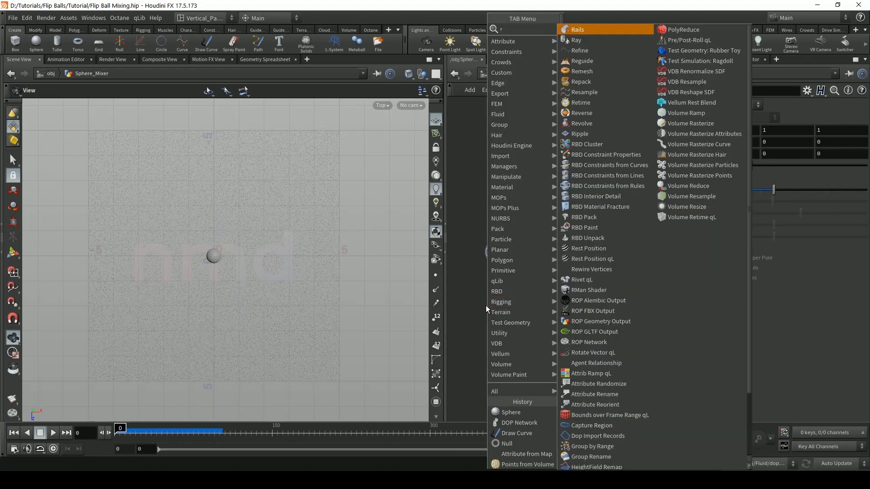
type("trans")
key("Return")
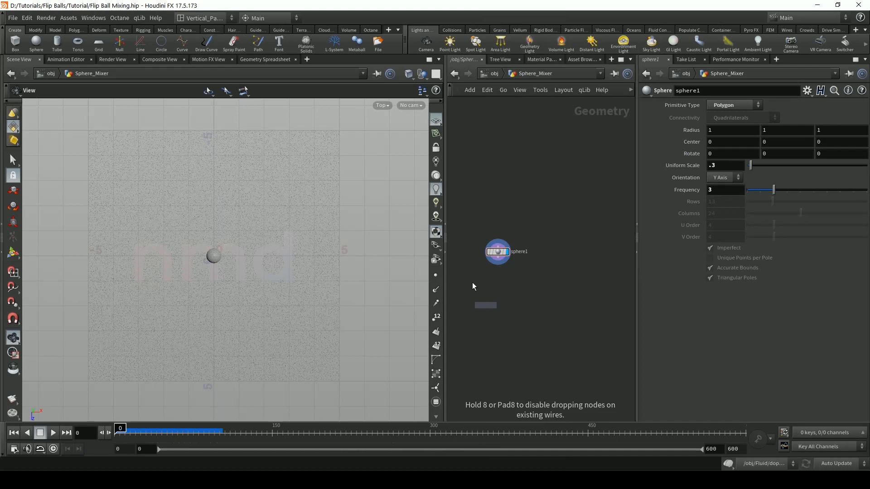
left_click(496, 287)
left_click_drag(498, 264, 495, 281)
Set the Transform node's Y translate to the expression -$YMIN and make this node the displayed one.
left_click(784, 146)
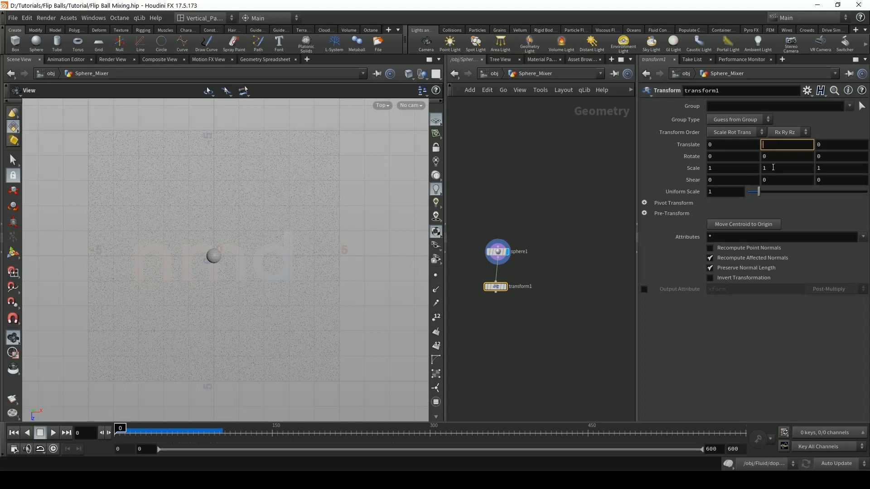
type("-$YMIN")
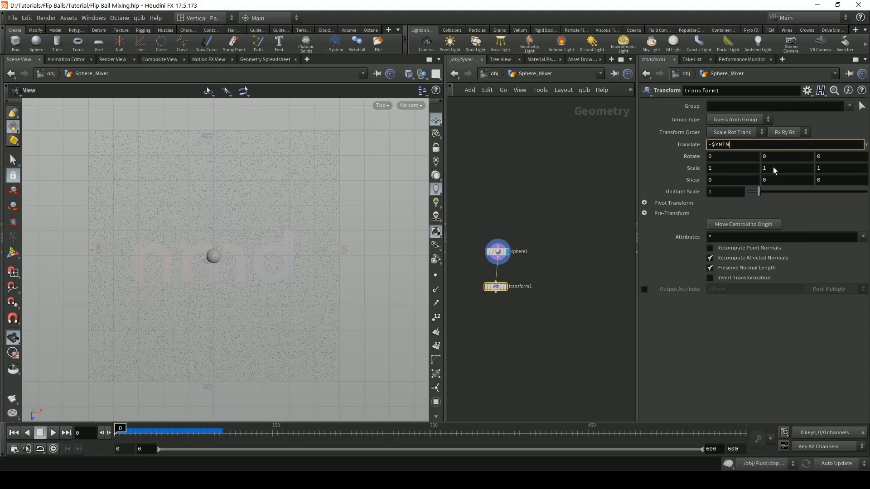
key("Return")
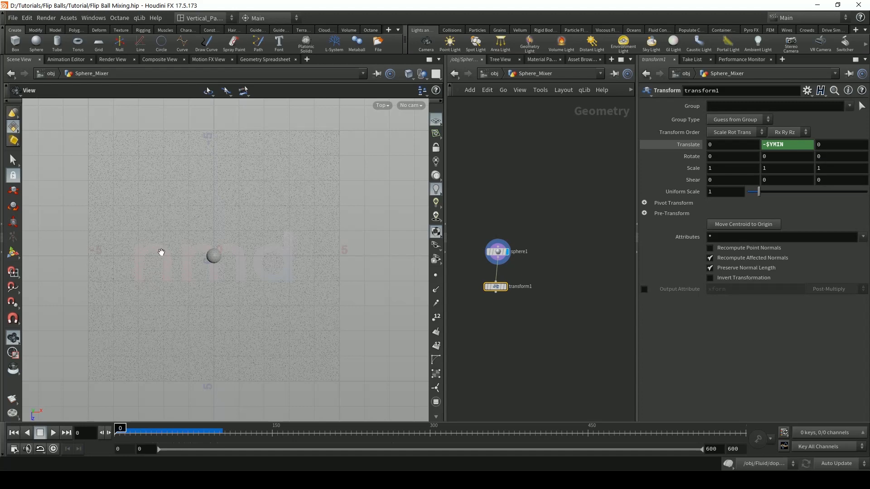
key("h")
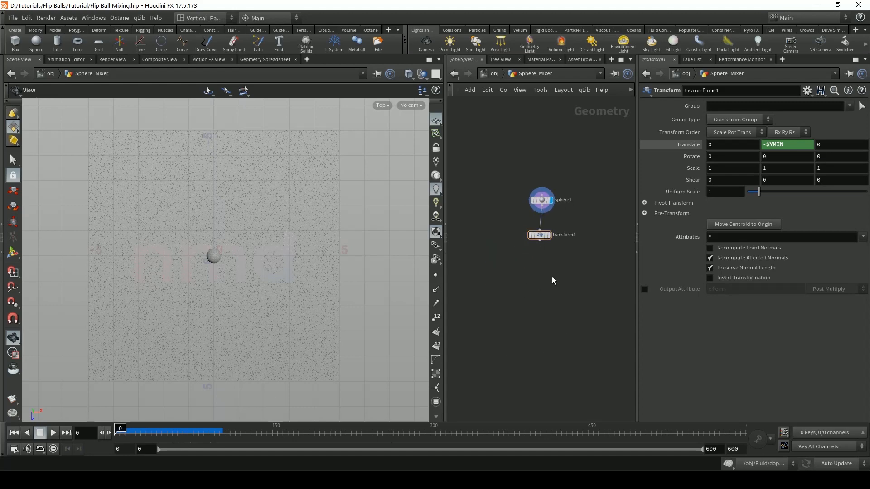
key("Tab")
key("Escape")
left_click(550, 236)
Add an Attribute Noise node below the Transform node, wire it in, and display its output.
key("Tab")
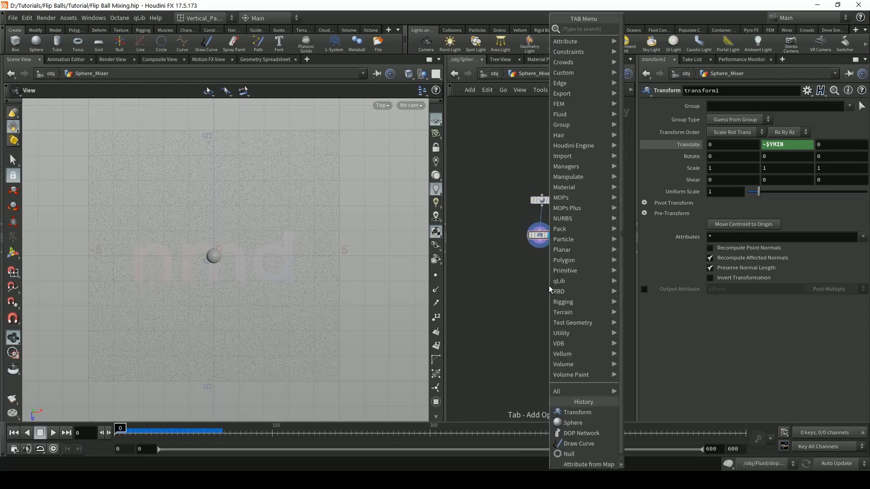
type("a")
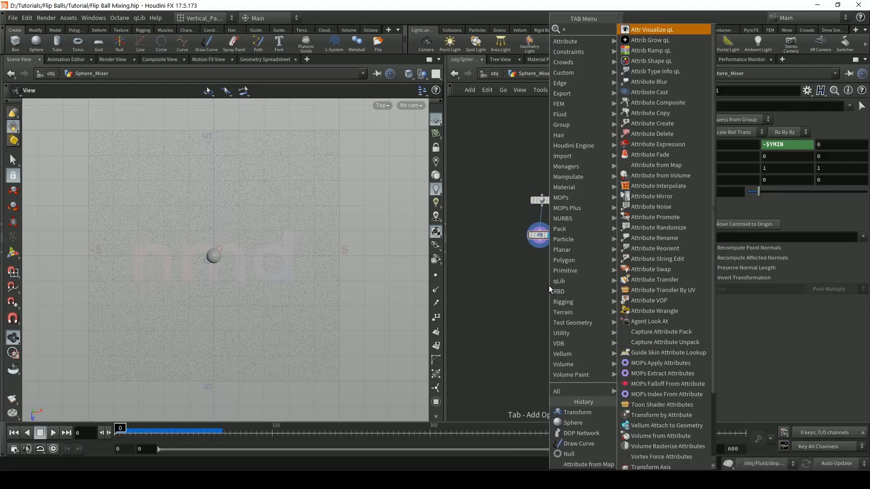
type("ttribue ni")
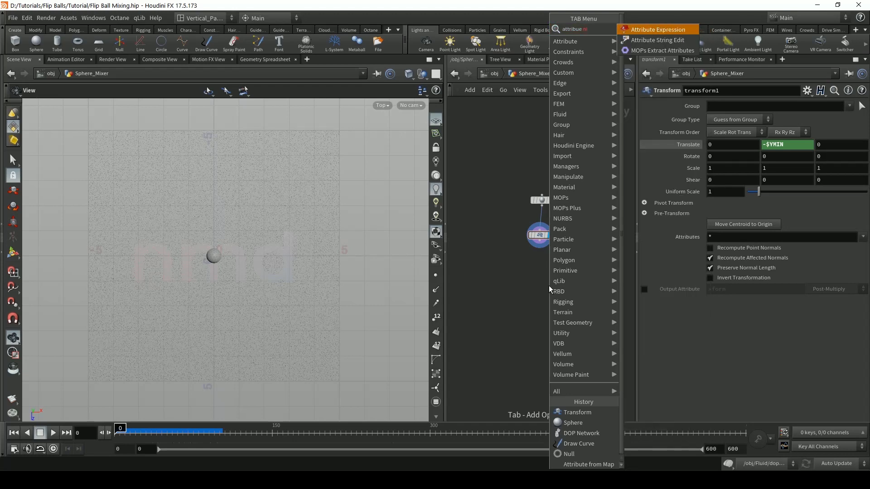
key("BackSpace")
key("BackSpace")
key("BackSpace")
key("BackSpace")
key("BackSpace")
type("ute n")
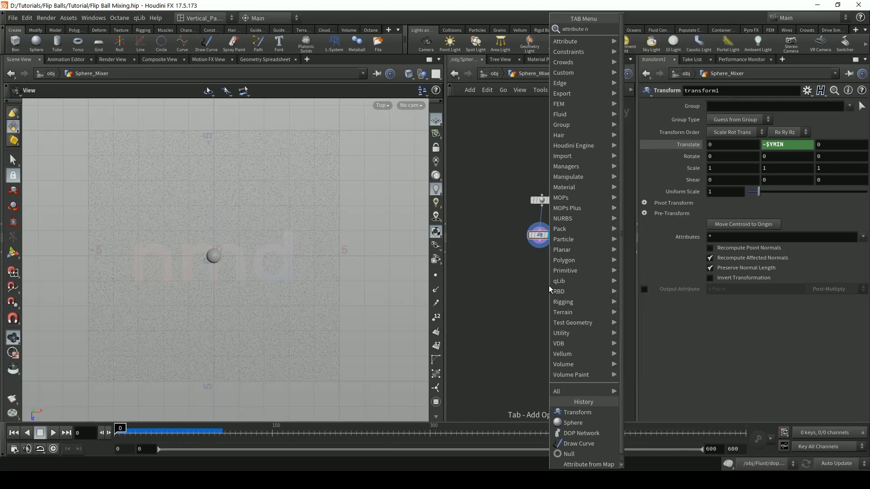
key("Return")
left_click(543, 276)
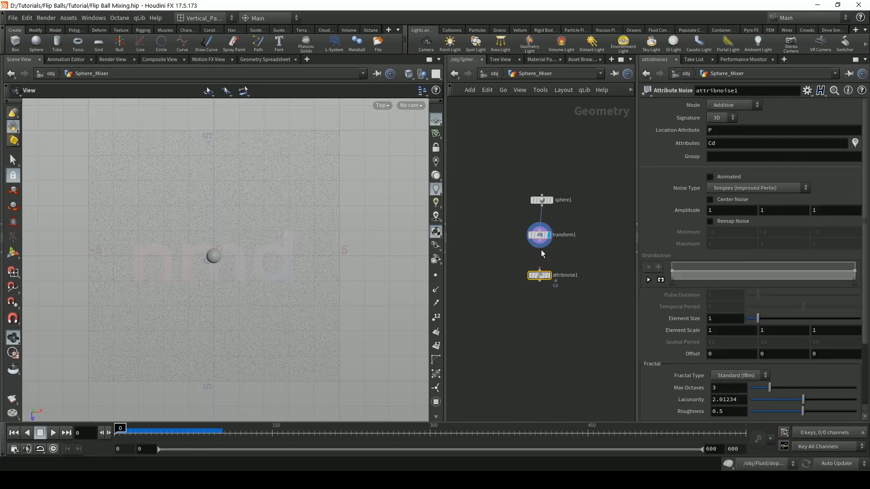
left_click(549, 275)
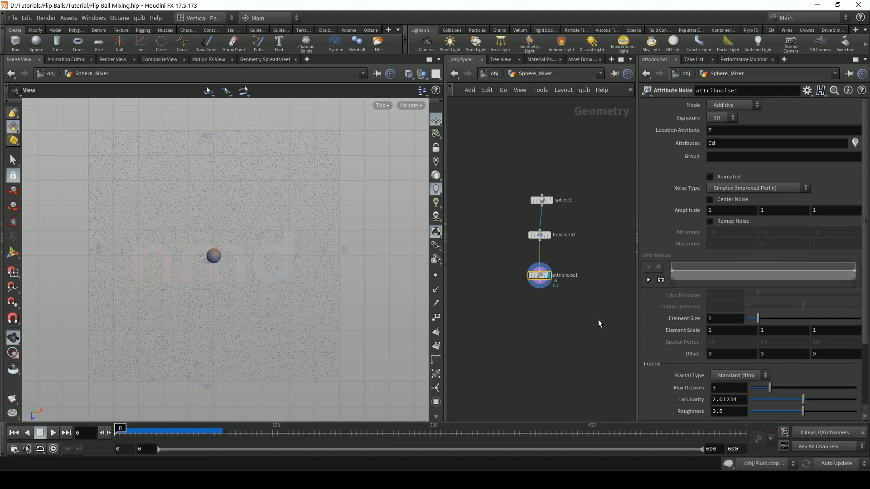
Clear the Attribute Noise node's Location Attribute and set its Attributes to P.
left_click(716, 130)
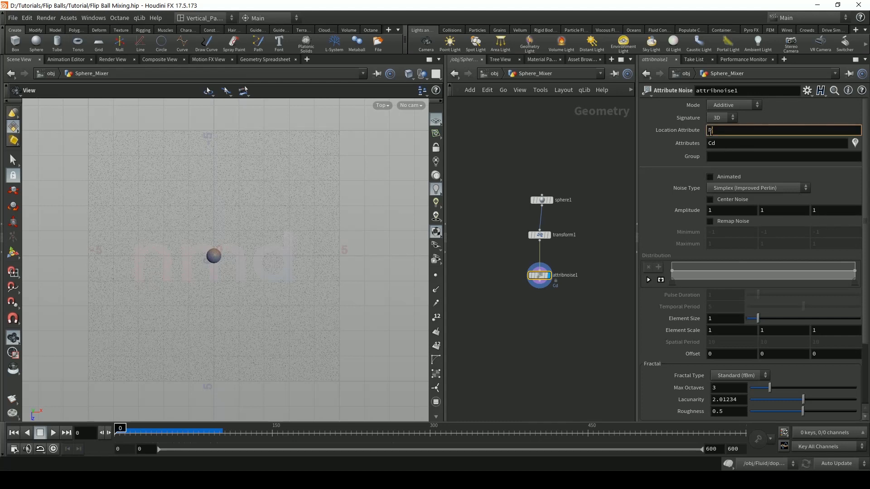
double_click(726, 142)
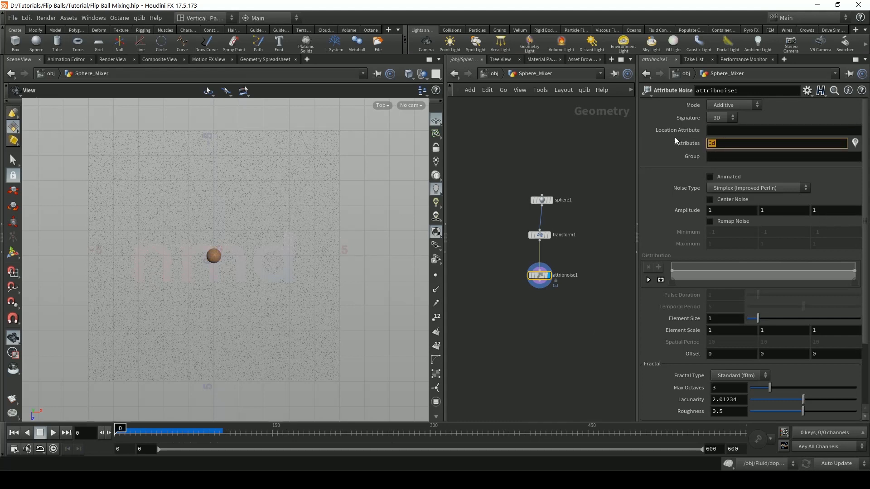
key("Return")
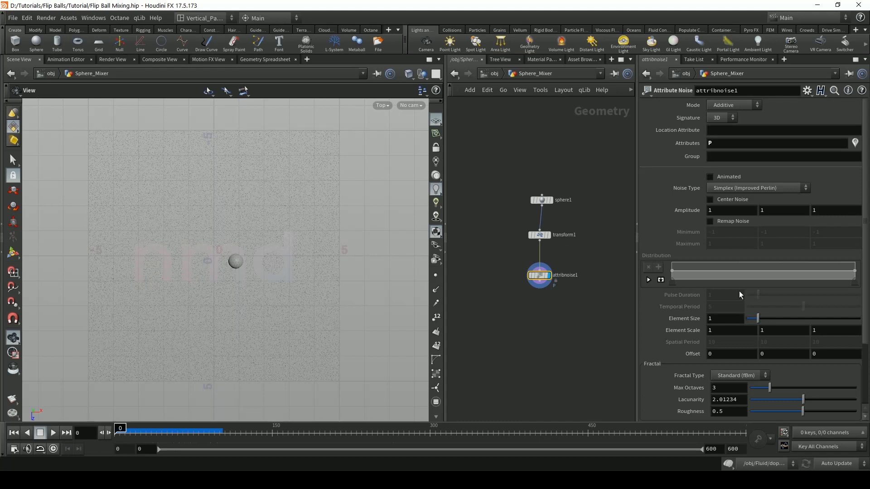
Make the noise animated, change its noise type to Perlin, and enable Remap Noise.
left_click(710, 177)
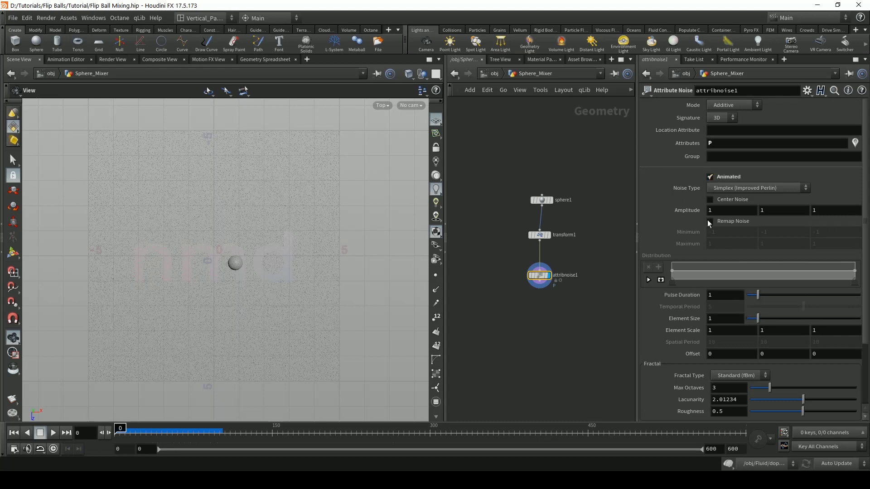
left_click(725, 189)
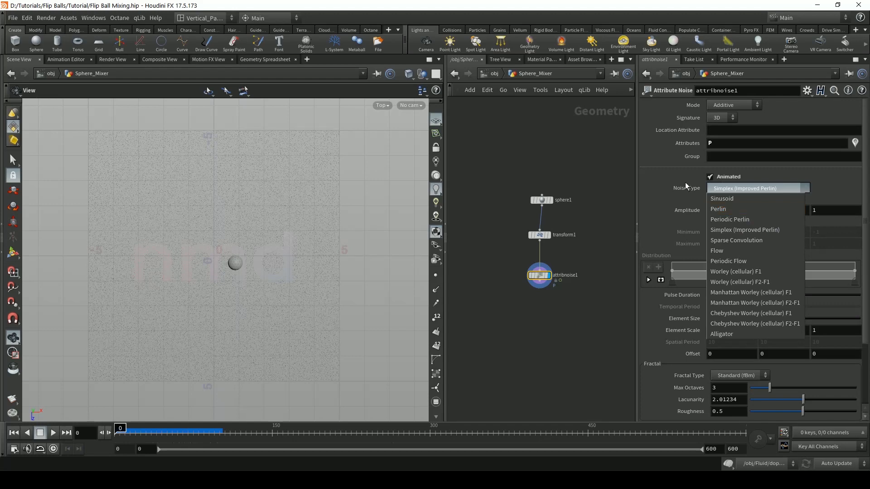
left_click(727, 209)
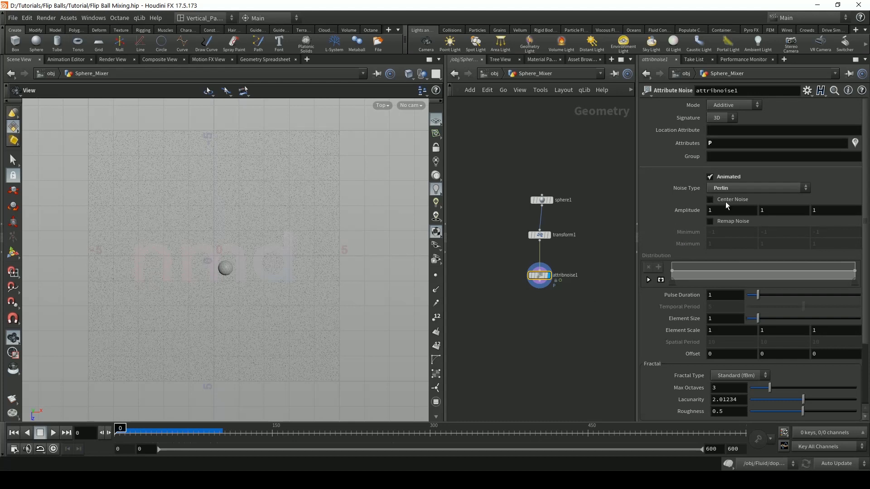
left_click(712, 221)
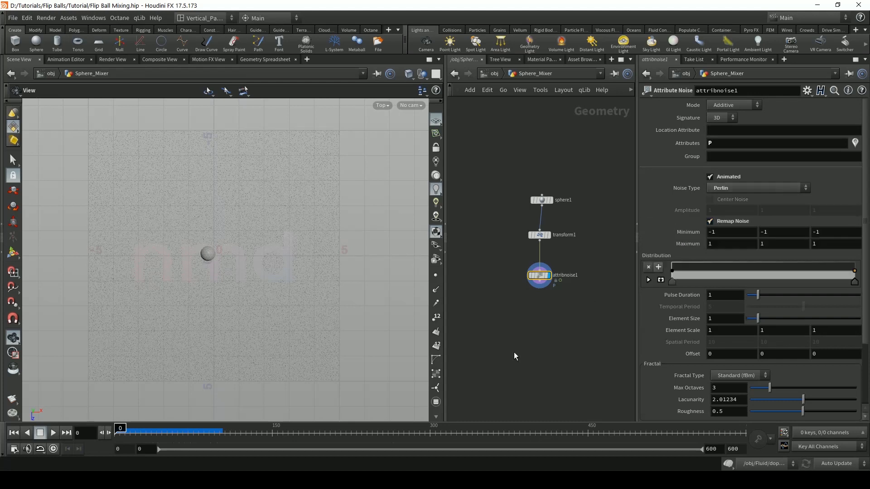
Play the animation to check the sphere's noise-driven motion, then stop and return to frame 0.
left_click(54, 434)
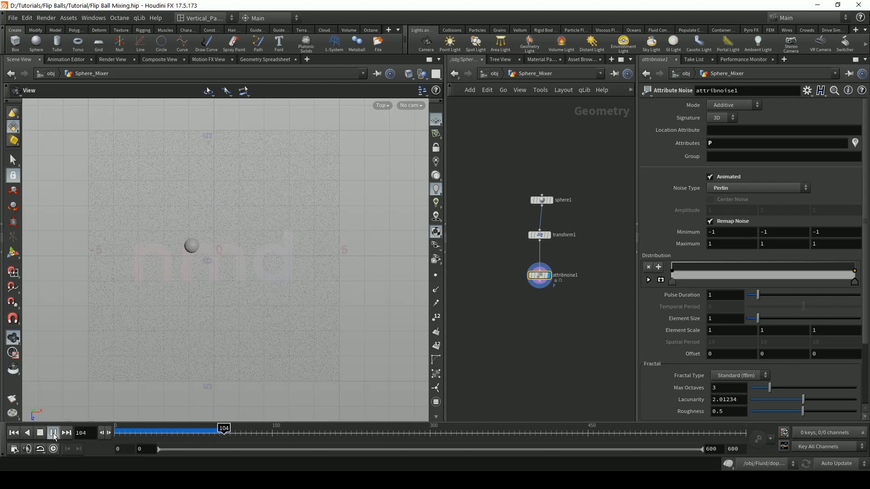
left_click(53, 434)
left_click(18, 433)
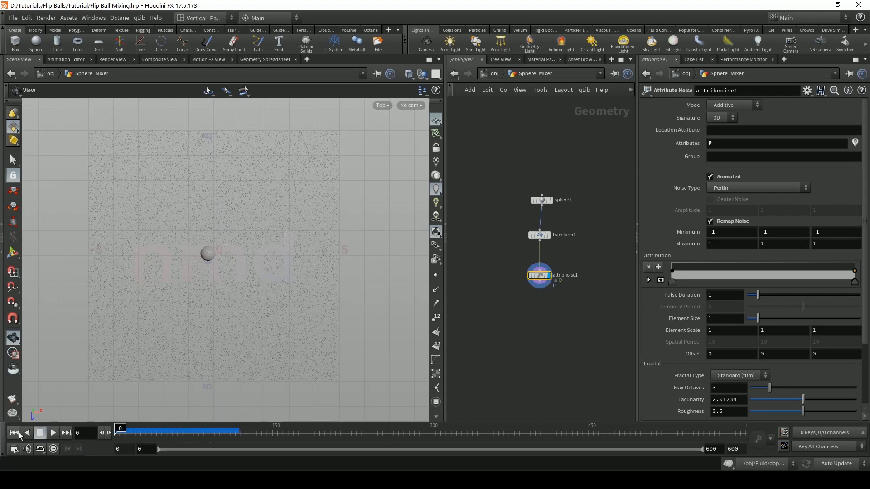
Hide the Fluid object at the object level and return inside the Sphere_Mixer network.
left_click(494, 73)
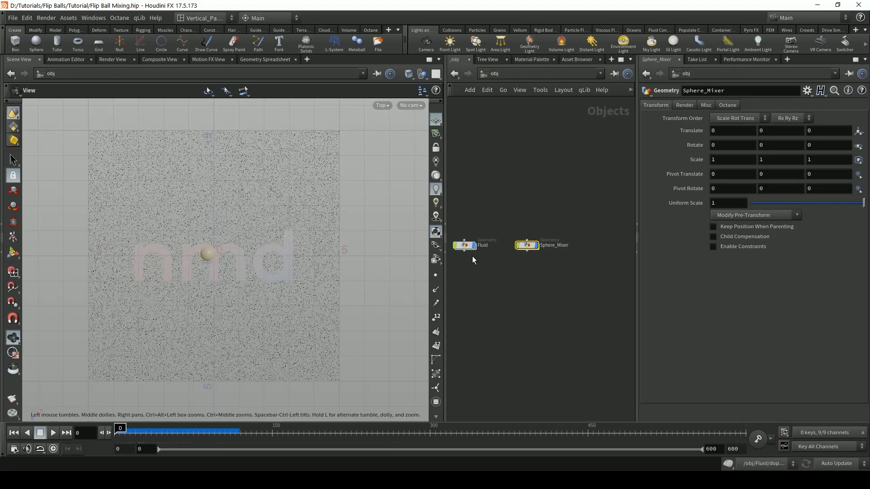
left_click(473, 245)
double_click(526, 245)
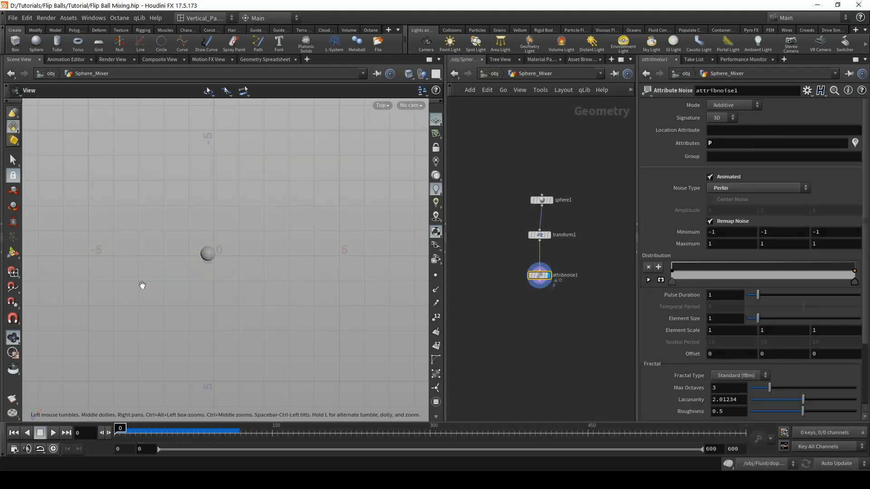
Play the sphere's motion, inspect it in perspective, then return to frame 0 and the top view.
left_click(53, 433)
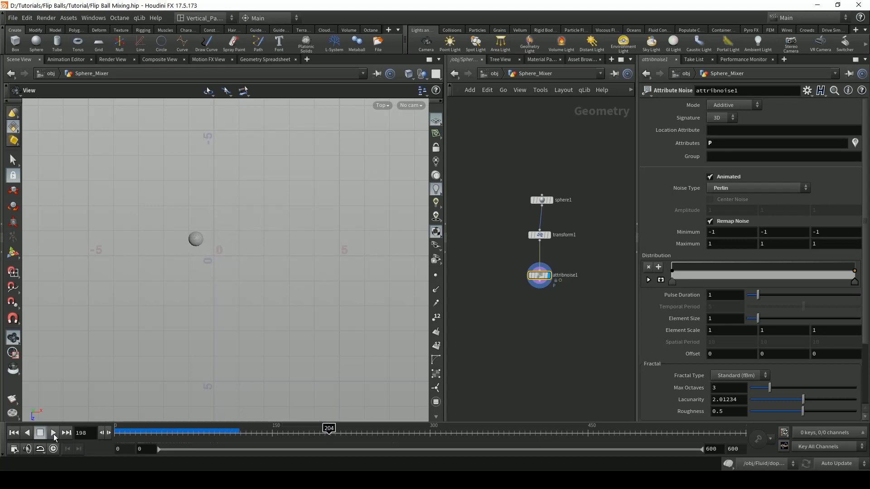
left_click(40, 433)
key("space+1")
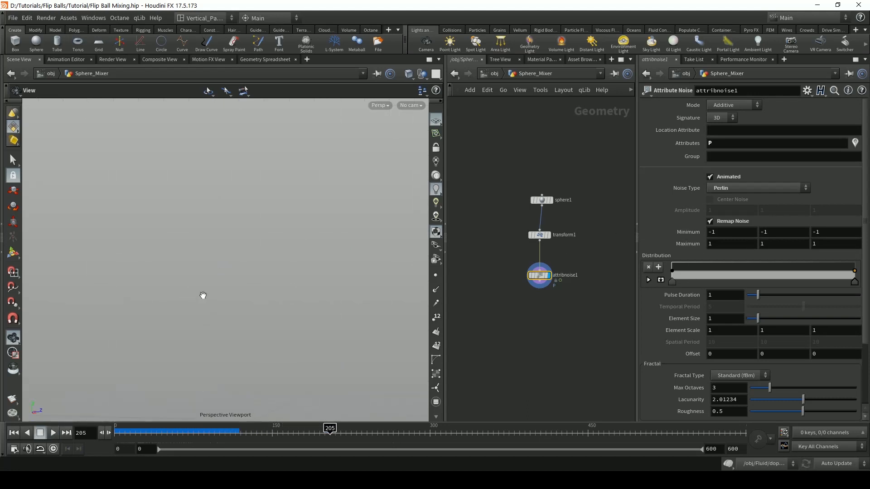
left_click_drag(202, 295, 192, 326)
mouse_move(123, 437)
left_mouse_down()
mouse_move(322, 429)
mouse_move(119, 434)
left_mouse_up()
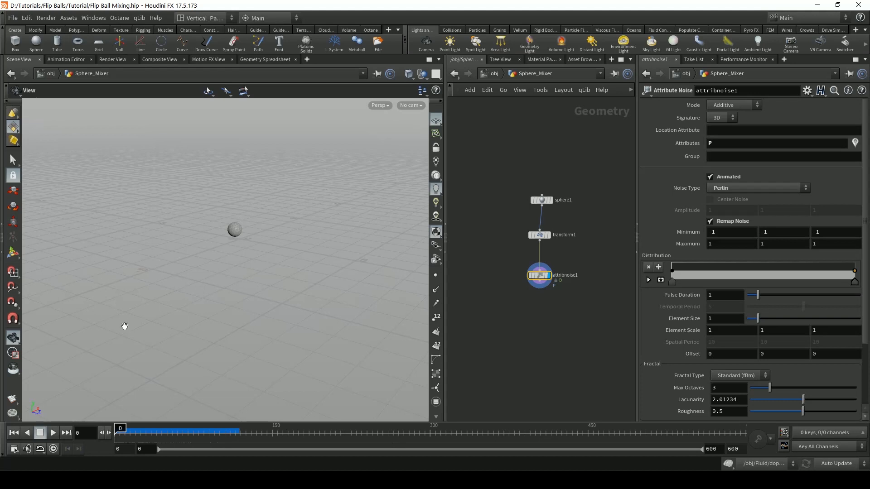
key("space+2")
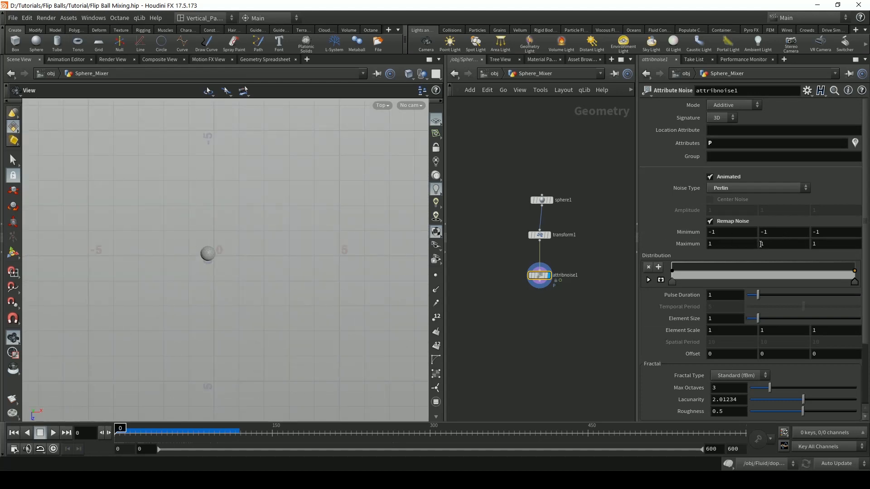
Set the Y components of the remapped noise's Minimum and Maximum to 0.
left_click(777, 235)
type("0")
key("Tab")
key("Tab")
key("Tab")
type("0")
key("Return")
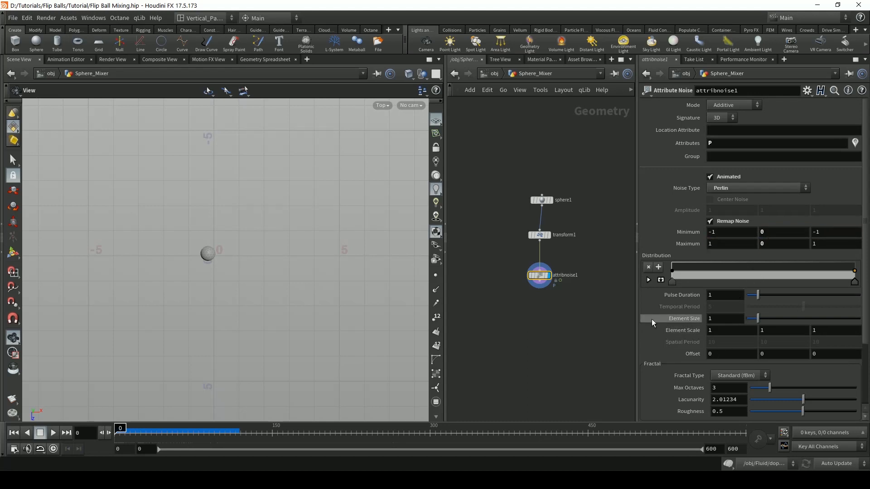
Set the noise's Pulse Duration to 5 and play the animation from frame 0 to check its speed.
scroll(721, 390, "down", 3)
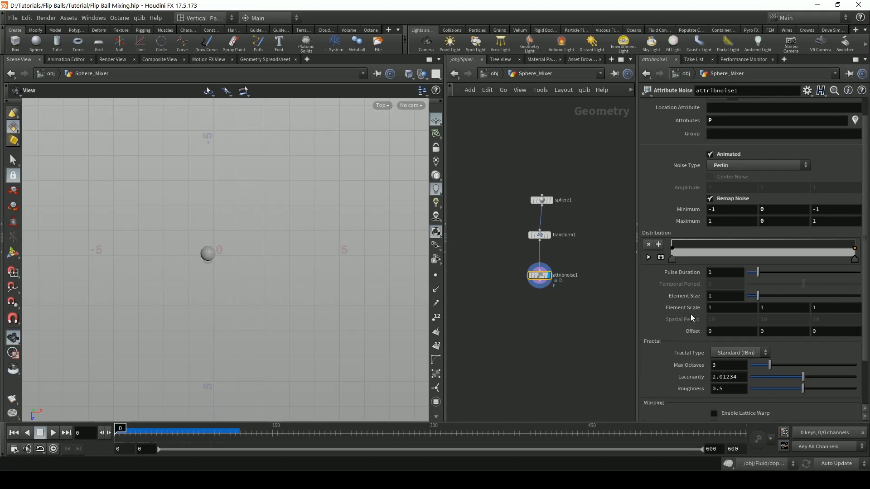
left_click(724, 262)
type("5")
key("Return")
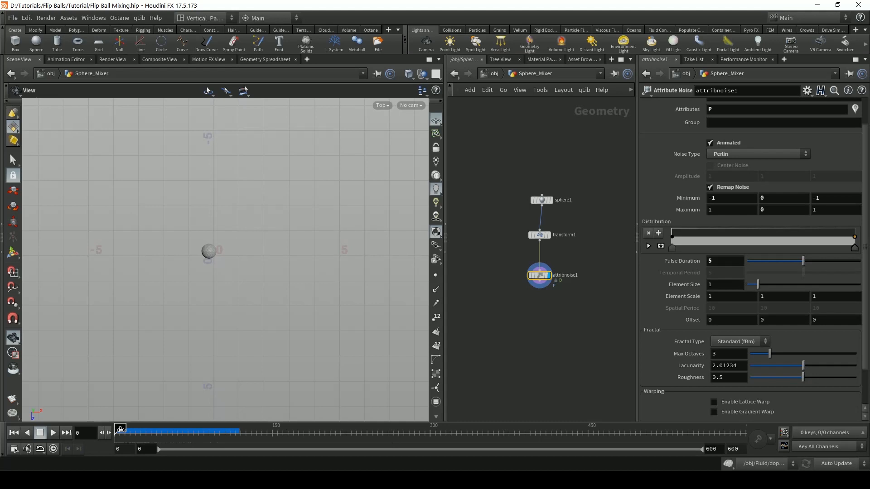
mouse_move(121, 428)
left_mouse_down()
mouse_move(170, 429)
mouse_move(121, 428)
left_mouse_up()
left_click(53, 434)
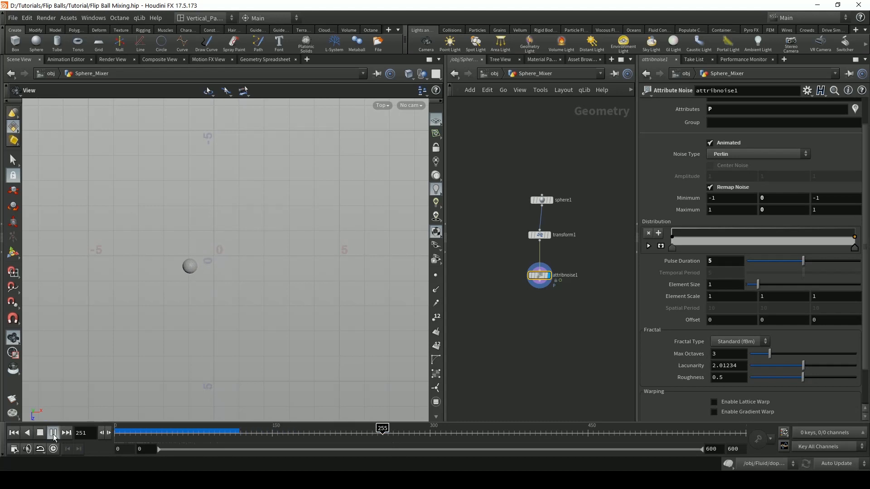
left_click(53, 433)
Set the Pulse Duration to 1 and replay the animation from frame 0 for comparison.
left_click(712, 261)
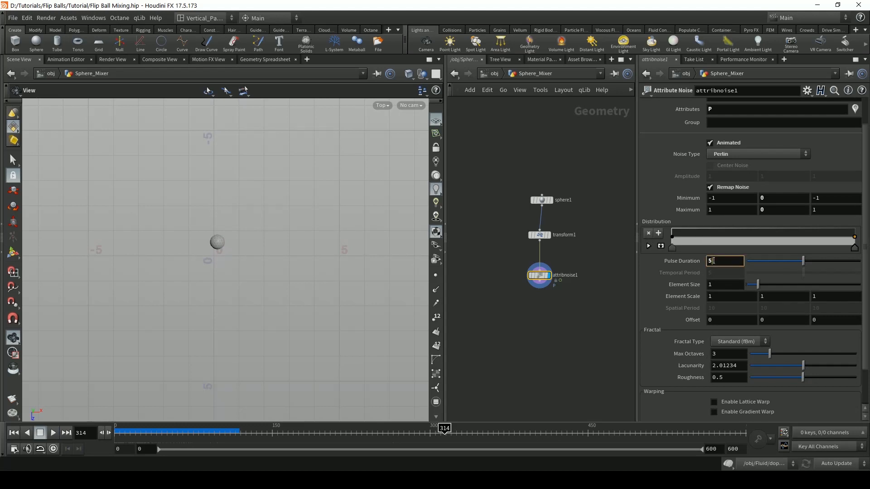
key("BackSpace")
type("1")
key("Return")
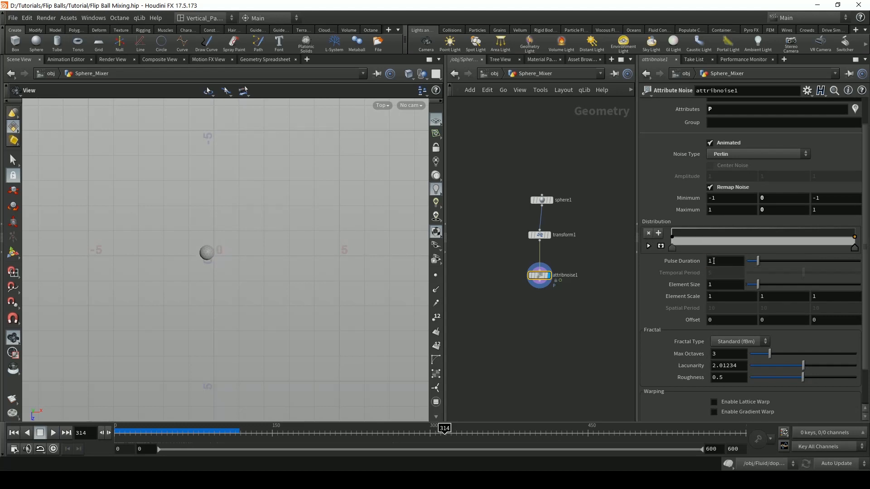
left_click(16, 432)
left_click(53, 433)
left_click(53, 434)
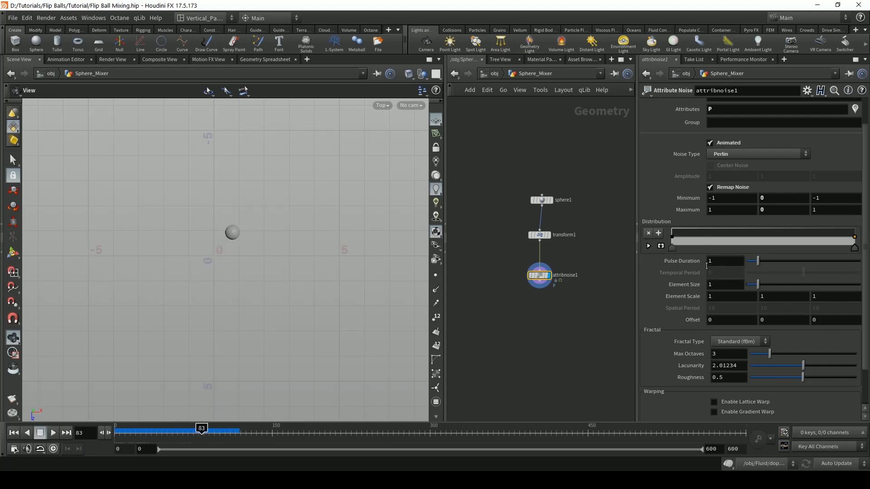
Try a Pulse Duration of 6, then set it to 5.
left_click(722, 263)
type("6")
key("Return")
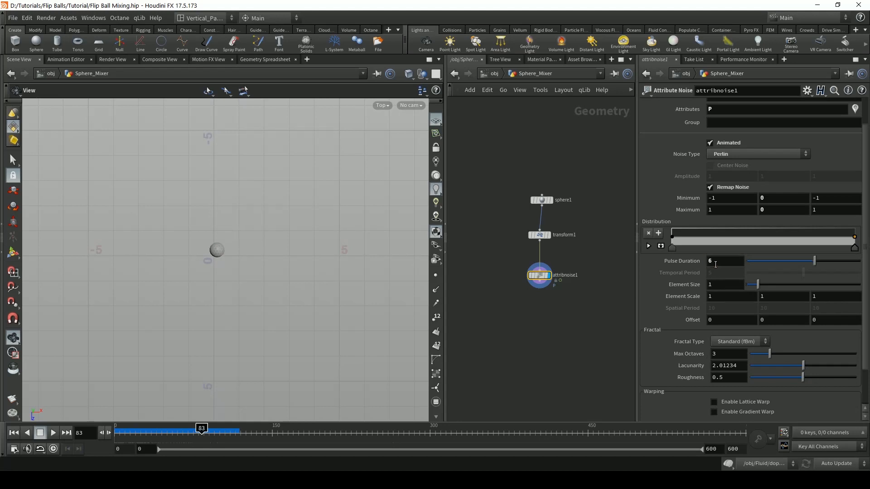
left_click(715, 265)
key("BackSpace")
type("5")
key("Return")
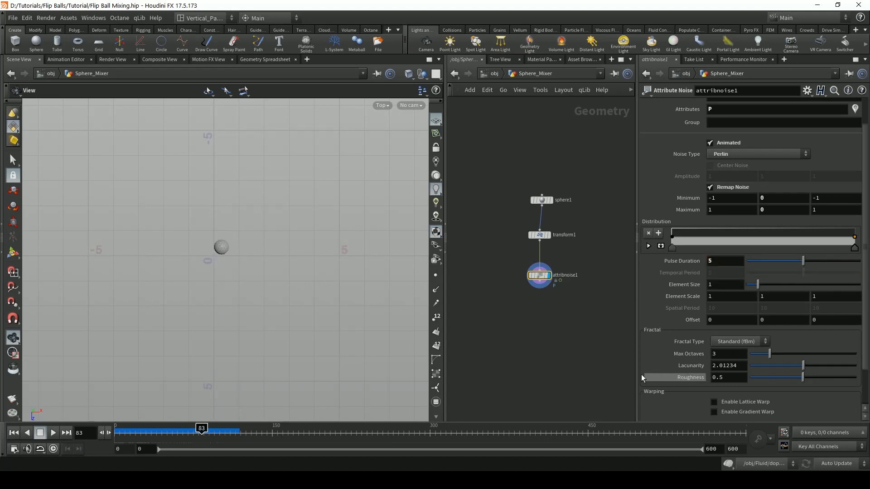
Set the noise's fractal Lacunarity to 0.3 and its Roughness to about 0.316.
left_click(728, 366)
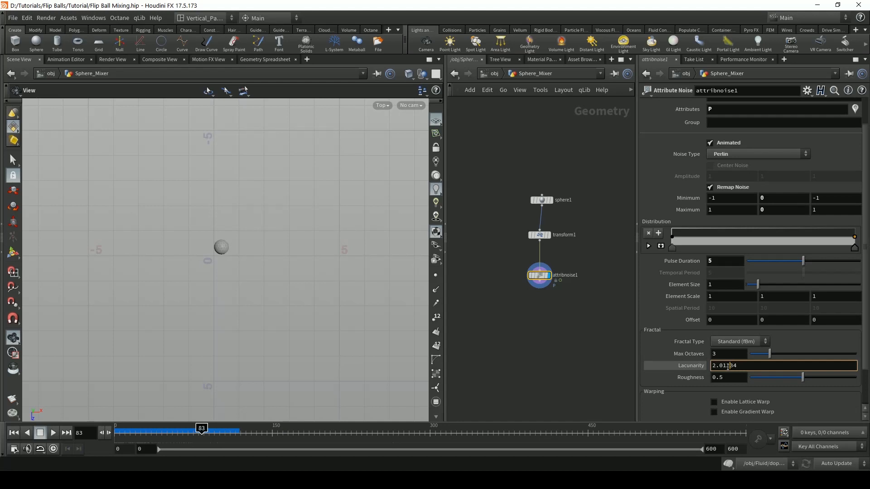
scroll(729, 368, "up", 1)
key("shift+Home")
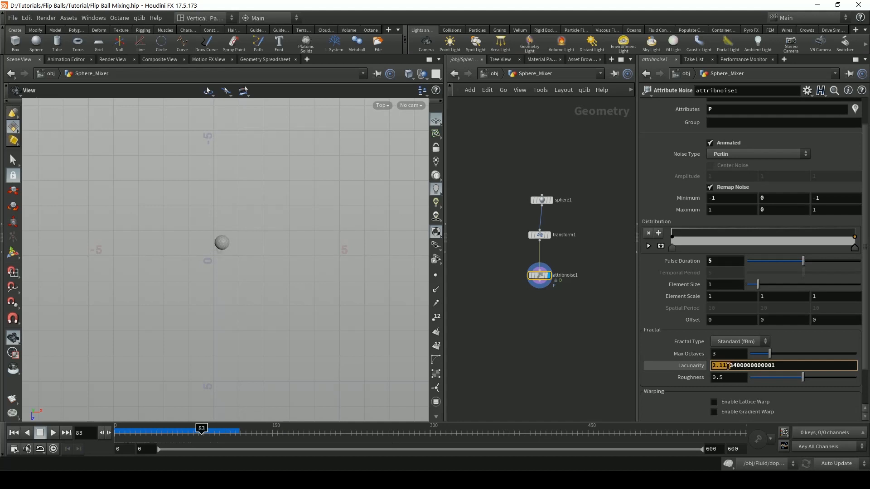
type("0.33")
key("Return")
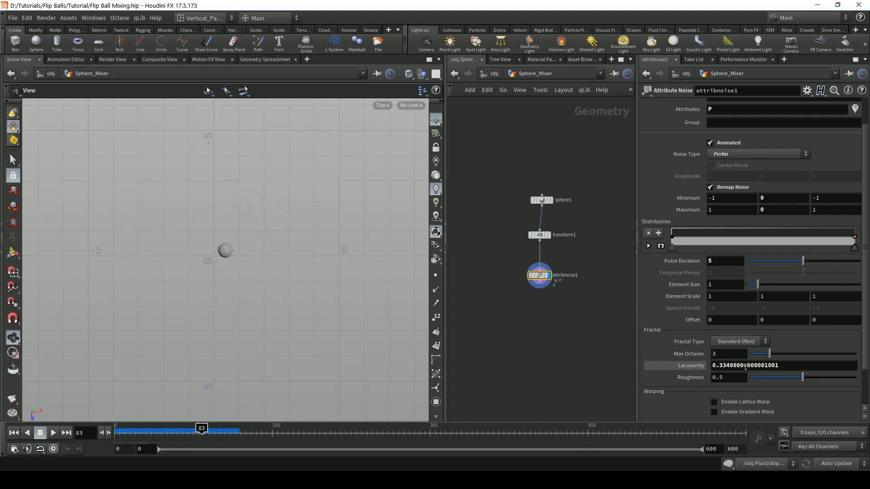
double_click(718, 365)
type("0.3")
key("Return")
left_click_drag(778, 379, 783, 379)
Play the animation from frame 0 to review the smoothed sphere motion, then stop and rewind.
left_click(14, 433)
left_click(53, 434)
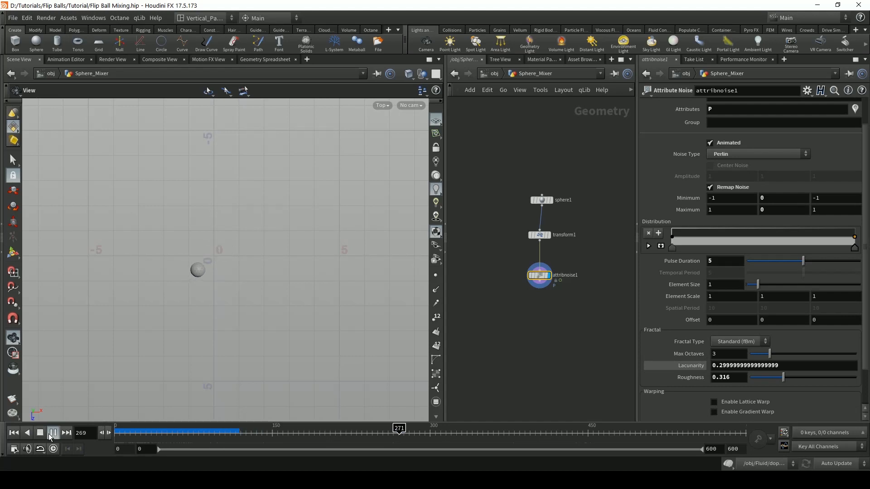
left_click(52, 433)
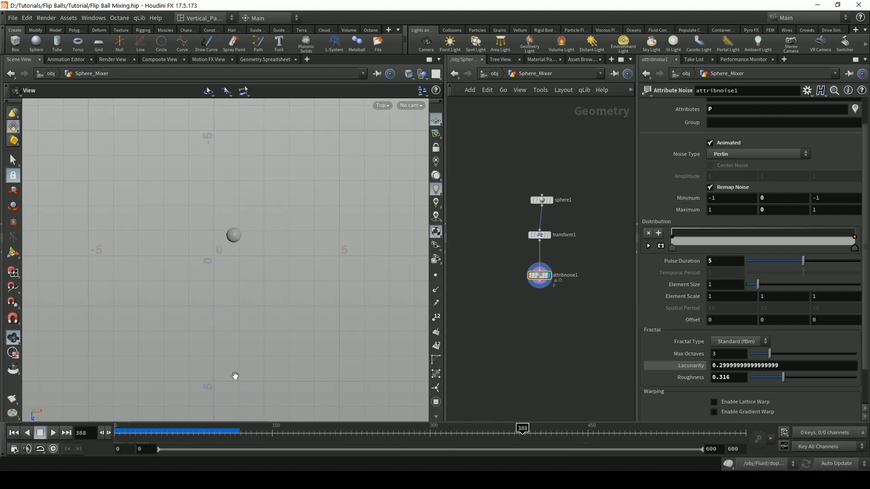
left_click(17, 433)
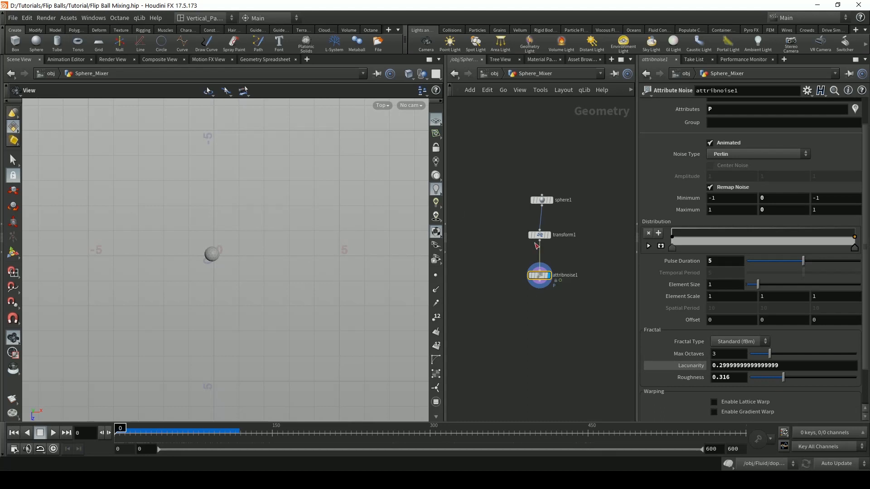
Try negative noise Offset values in X and Z, then reset both to 0.
left_click(727, 320)
scroll(728, 321, "down", 10)
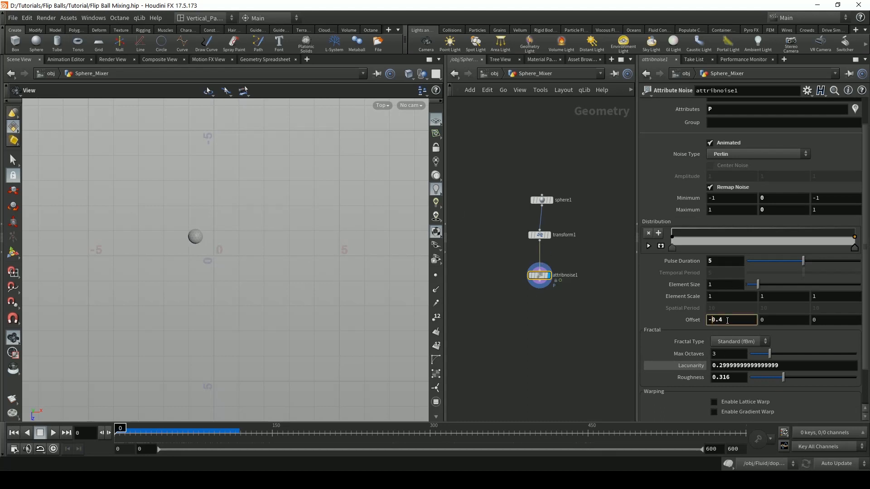
scroll(728, 321, "up", 6)
scroll(727, 321, "down", 1)
left_click(856, 320)
scroll(856, 320, "down", 2)
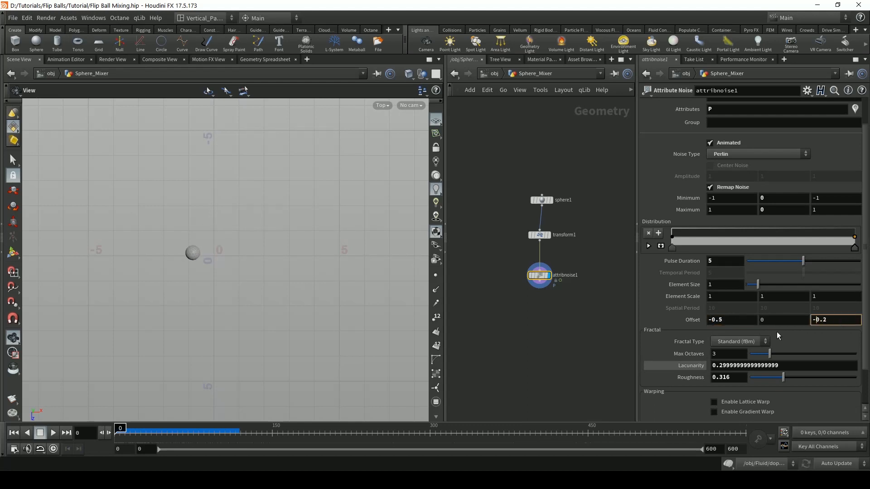
left_click(735, 324)
double_click(735, 323)
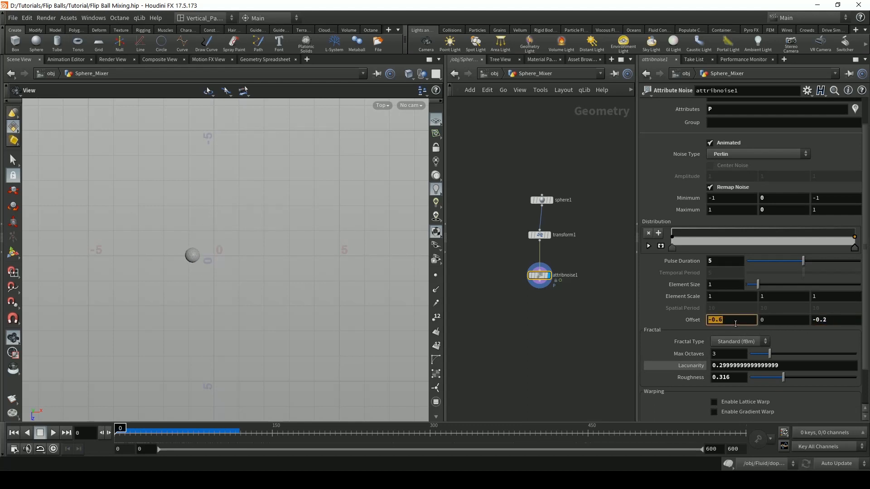
type("0")
double_click(846, 323)
type("0")
left_click(558, 329)
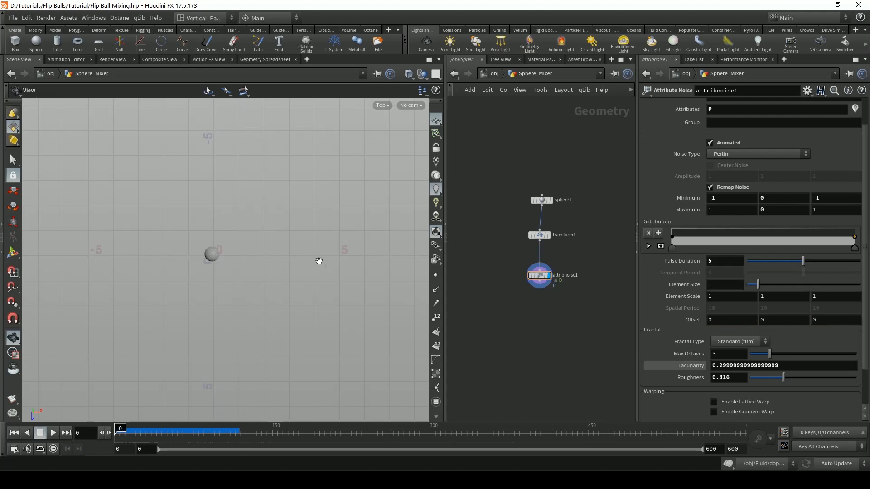
Move the sphere with the Transform node's handle to about -2.11 in X and -2.13 in Z.
left_click(539, 234)
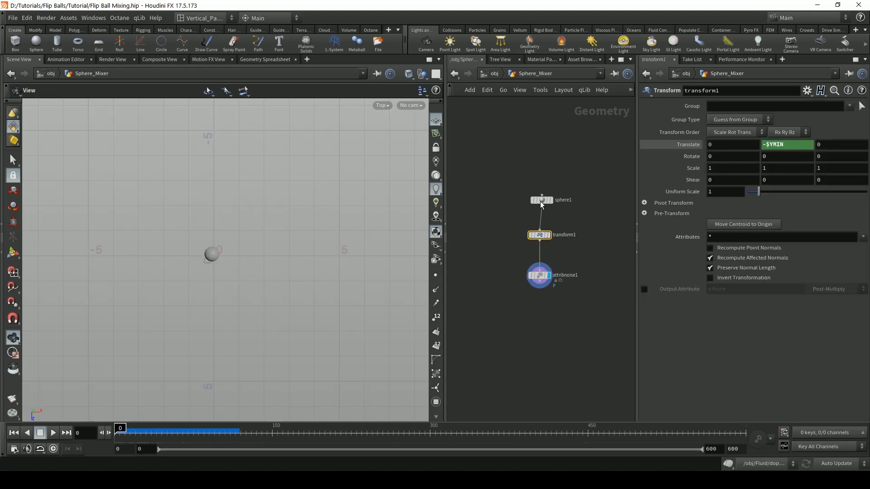
left_click(13, 255)
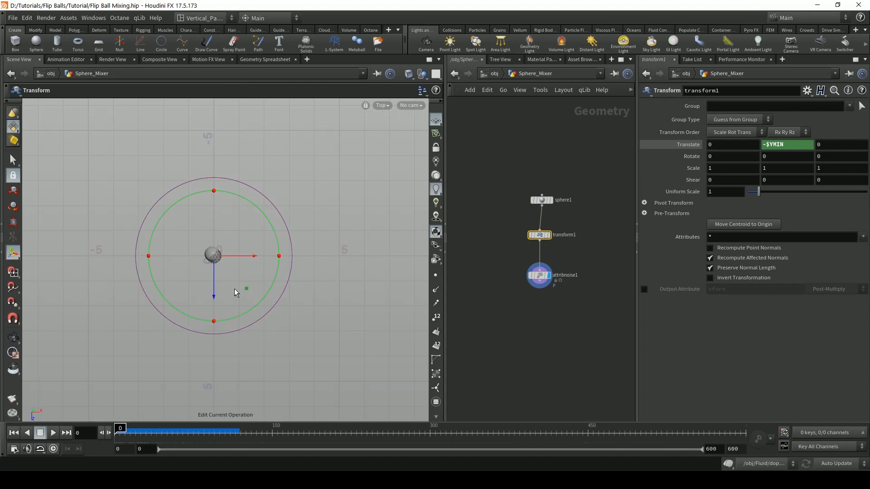
left_click_drag(249, 290, 197, 238)
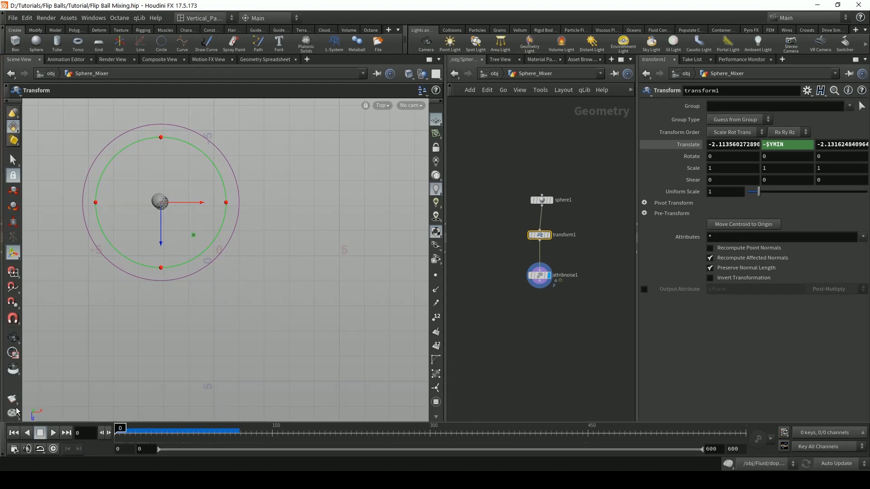
left_click(13, 338)
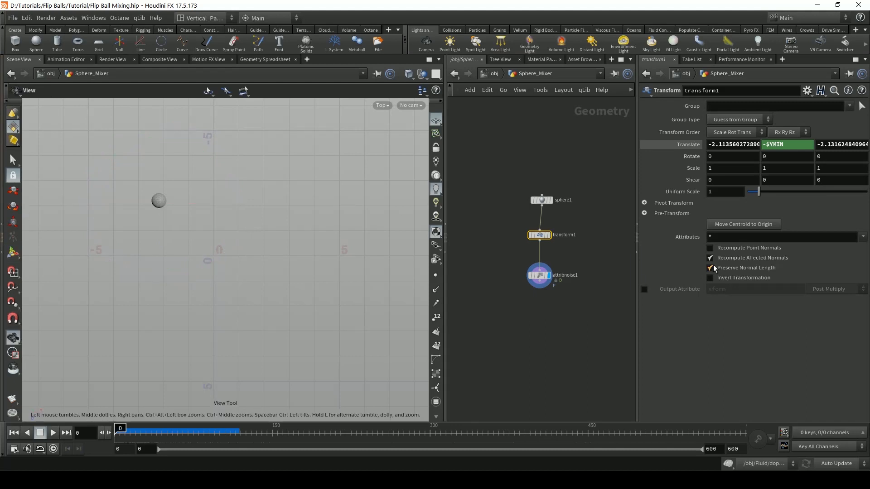
Set the Attribute Noise node's Maximum to 4 in X and 5 in Z.
left_click(539, 275)
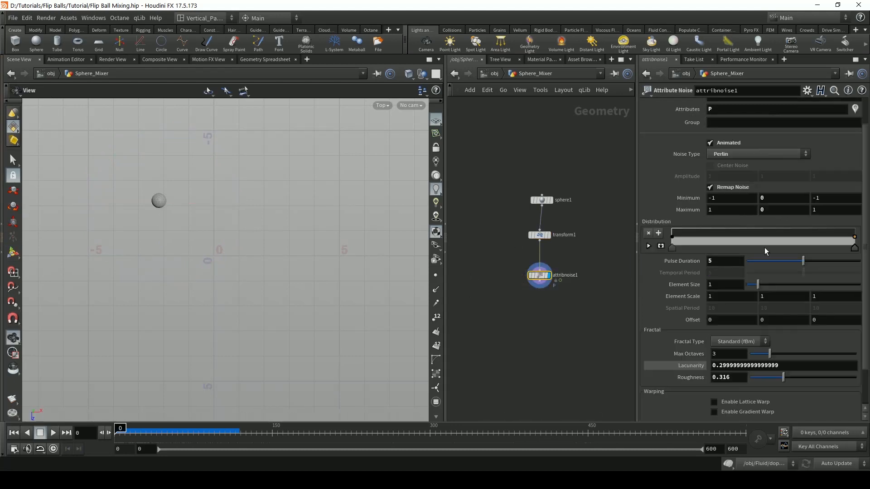
left_click(730, 200)
left_click(722, 210)
type("4")
key("Return")
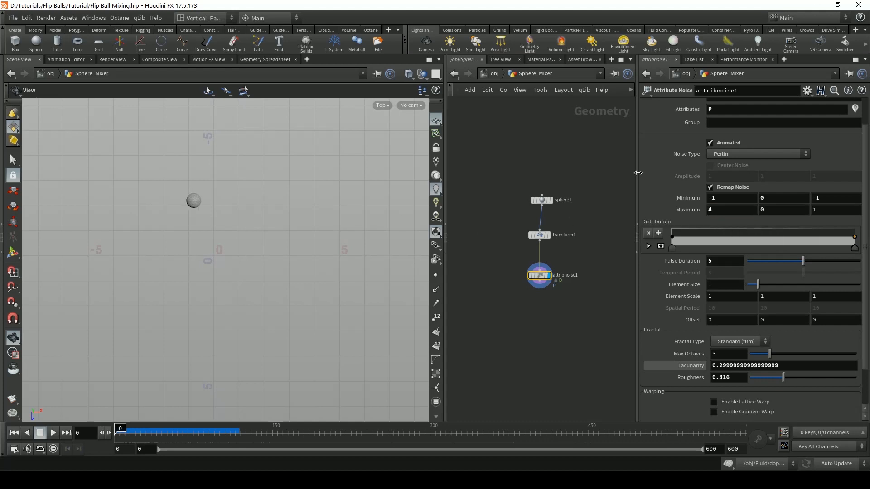
double_click(830, 200)
left_click(828, 208)
type("5")
key("Return")
Play the animation from frame 0 to check the sphere's widened range, then stop and rewind.
mouse_move(120, 429)
left_mouse_down()
mouse_move(682, 433)
mouse_move(113, 433)
left_mouse_up()
left_click(54, 434)
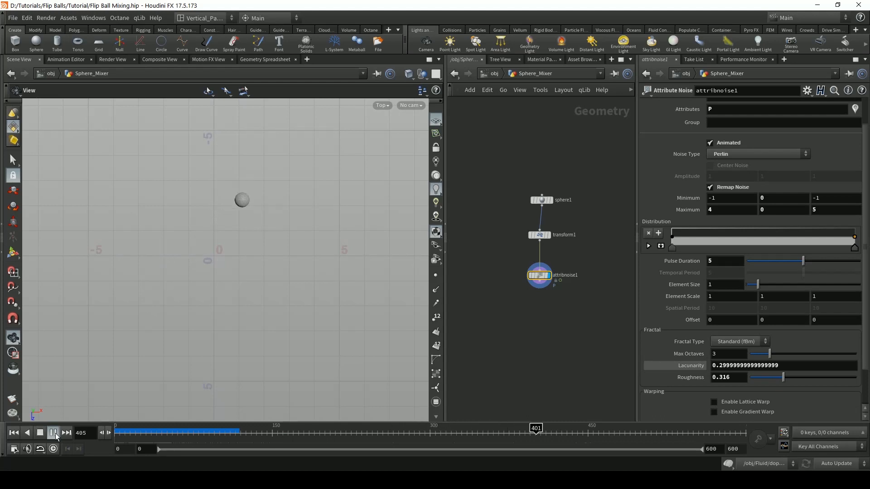
left_click(53, 433)
left_click(13, 433)
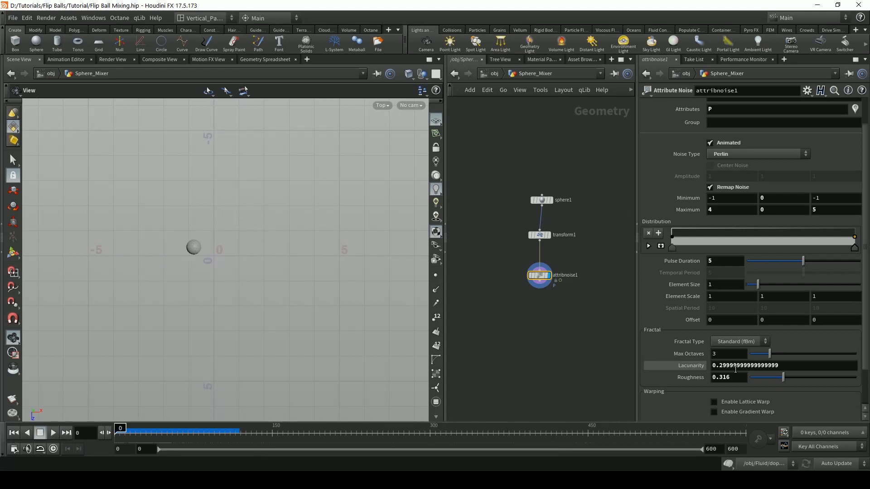
Set the noise's X Offset to -0.2 and play the animation to check the sphere's path.
left_click(716, 320)
scroll(716, 320, "down", 2)
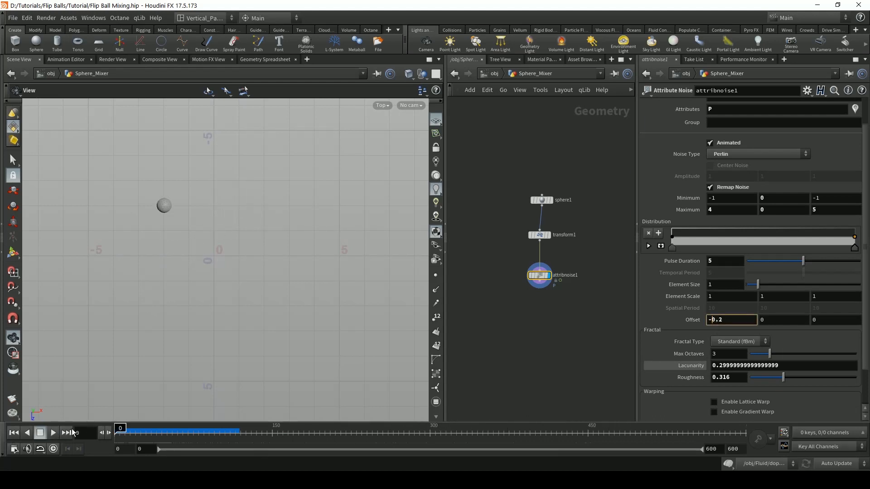
left_click(53, 434)
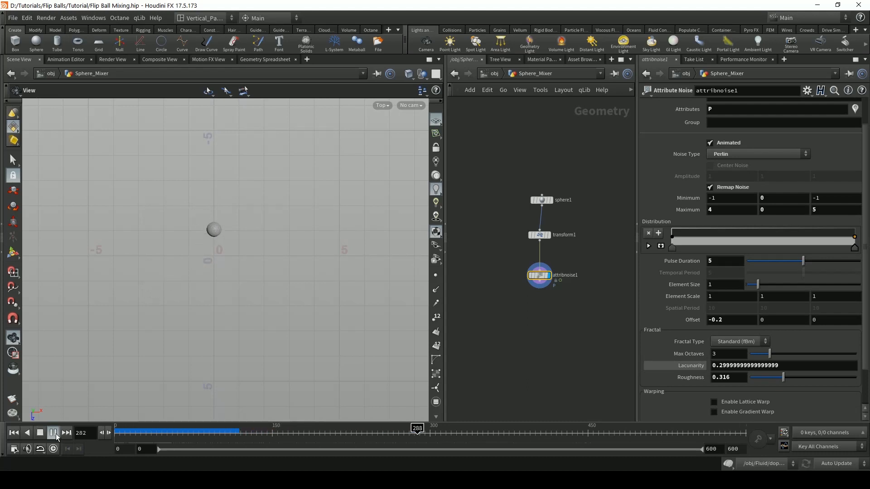
Replay the animation from frame 0 to check the sphere's path, and stop playback.
left_click(57, 436)
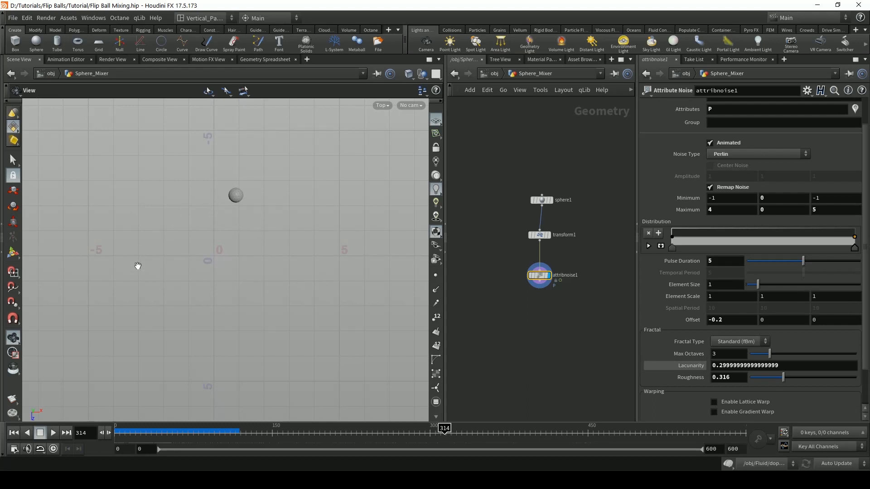
left_click(14, 433)
left_click(54, 436)
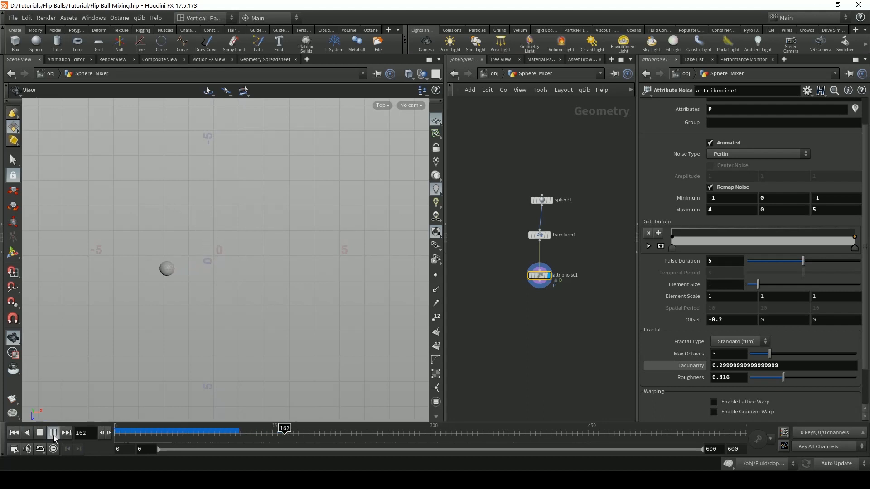
left_click(53, 433)
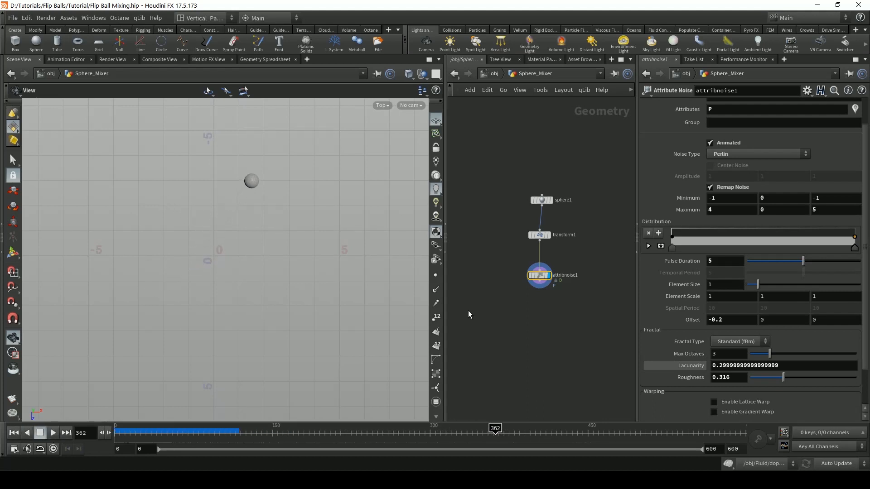
Duplicate the sphere, Transform and Attribute Noise chain and place the copy beside the original.
middle_click_drag(487, 339, 412, 329)
left_click_drag(539, 291, 453, 169)
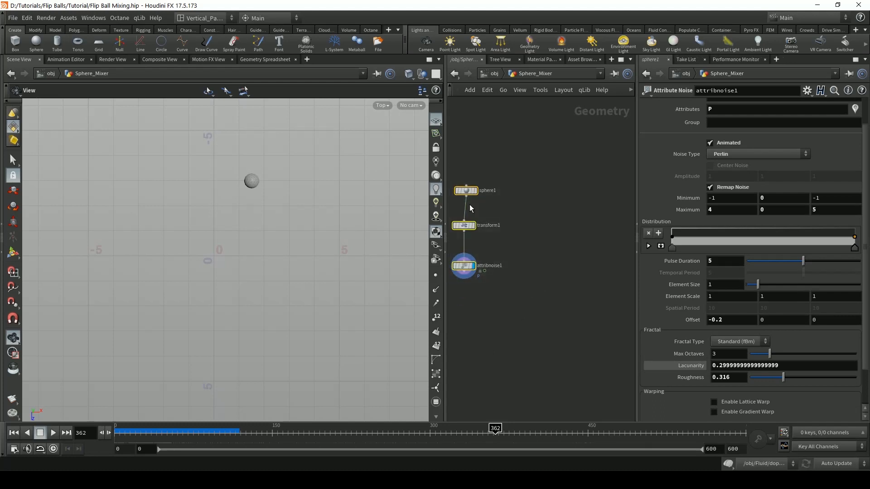
key("ctrl+c")
key("ctrl+v")
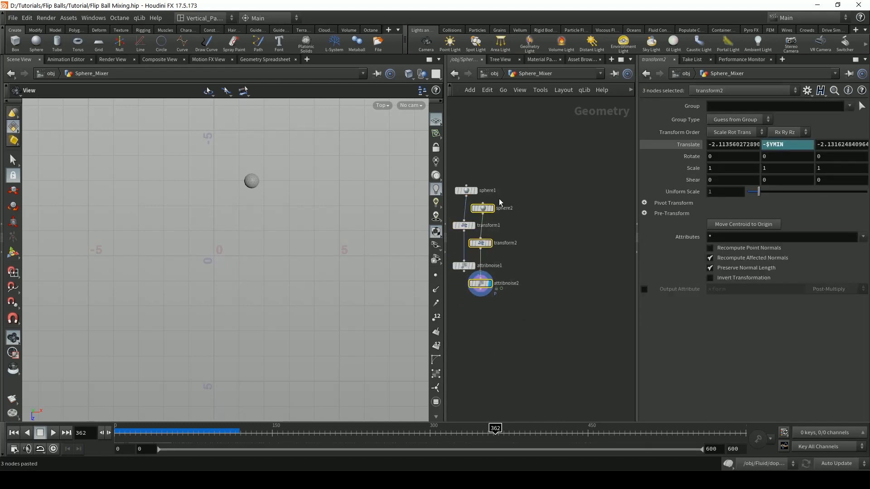
left_click_drag(499, 198, 558, 207)
left_click(558, 208)
Set the duplicated sphere's Uniform Scale to .2.
left_click(554, 189)
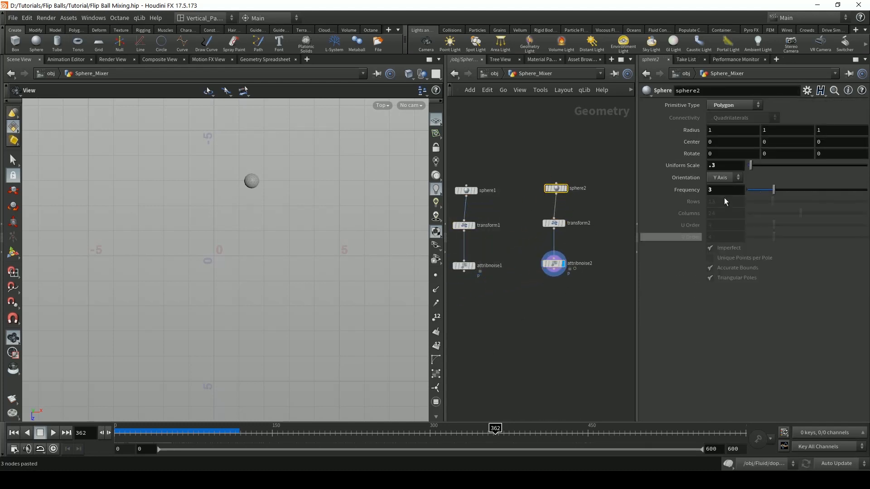
left_click(726, 166)
key("BackSpace")
type("2")
key("Return")
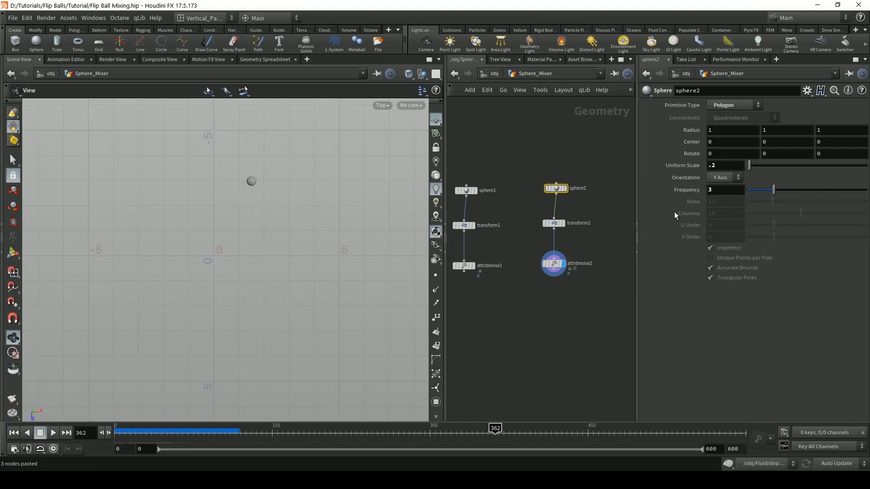
Add a Merge node, connect both Attribute Noise nodes to it, and display the merged result.
key("Tab")
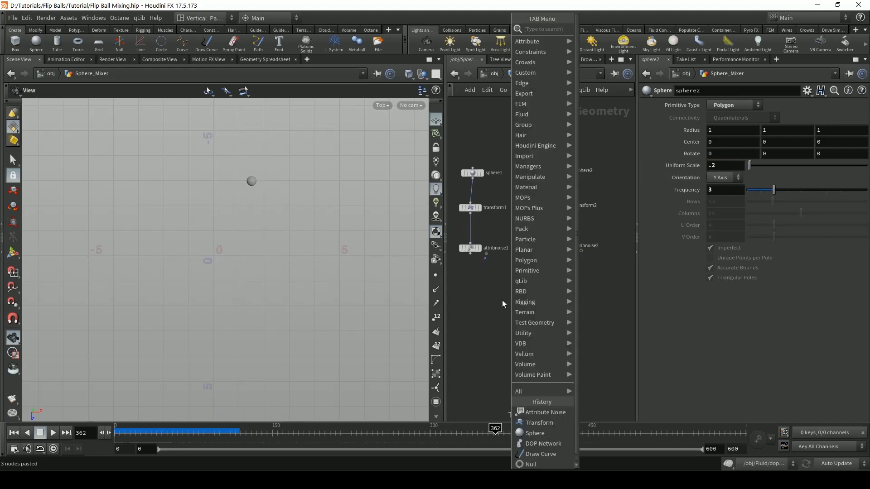
type("merge")
key("Return")
left_click(502, 301)
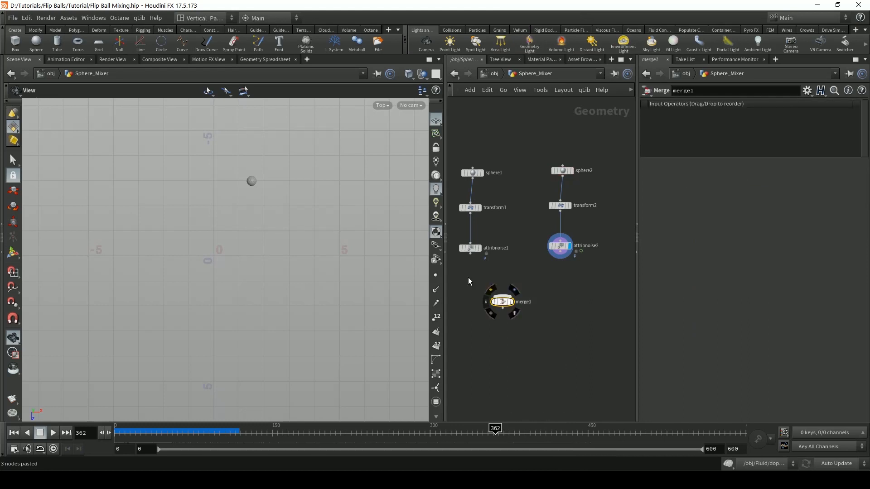
left_click_drag(470, 254, 502, 296)
left_click_drag(561, 257, 531, 310)
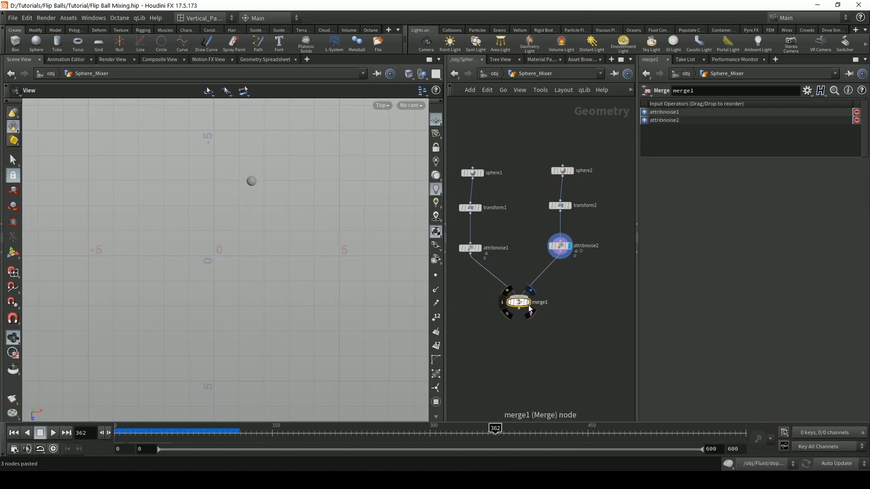
left_click(527, 302)
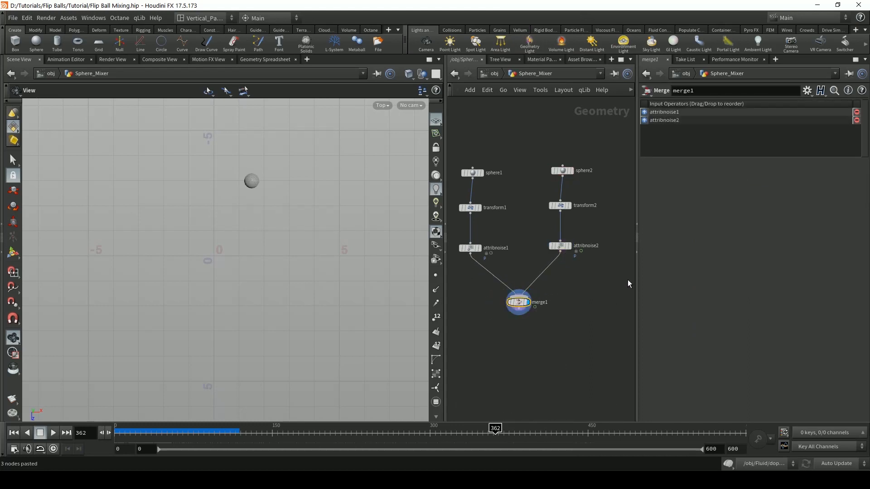
At frame 0, move the second sphere with its Transform handle to about 2.15 in X and 3.03 in Z, and scrub to check the motion.
left_click(560, 206)
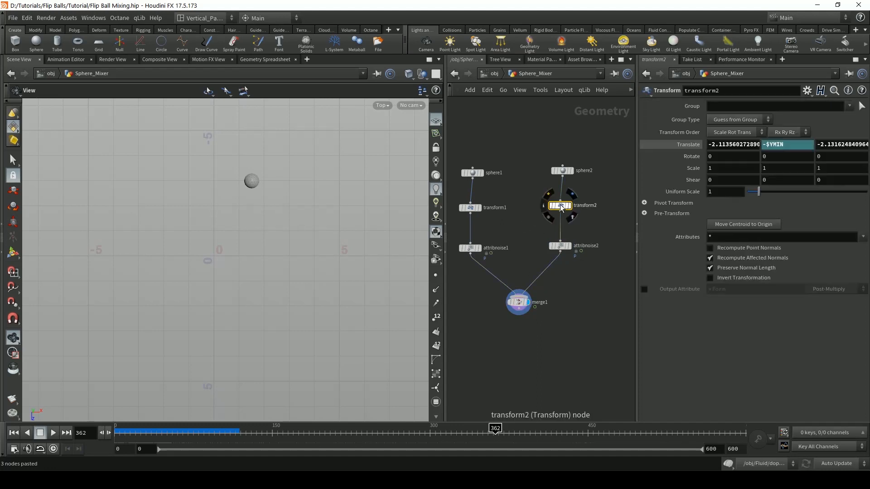
left_click(13, 252)
left_click(12, 434)
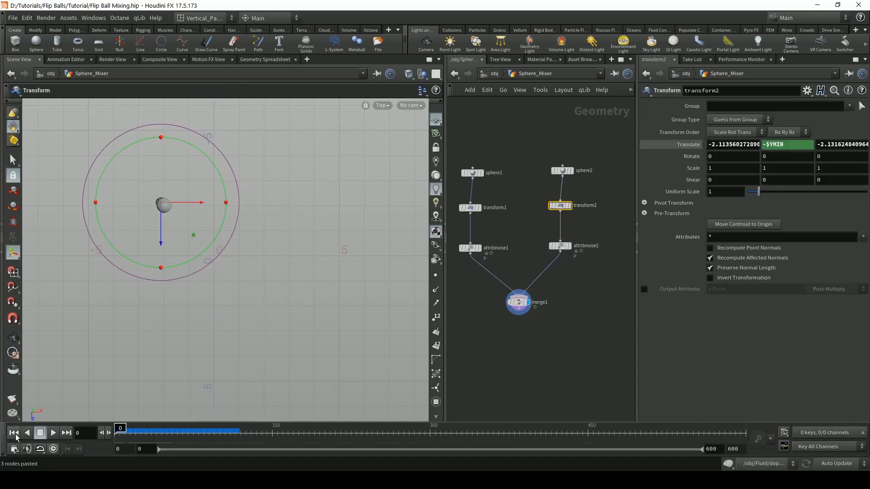
left_click_drag(193, 234, 300, 365)
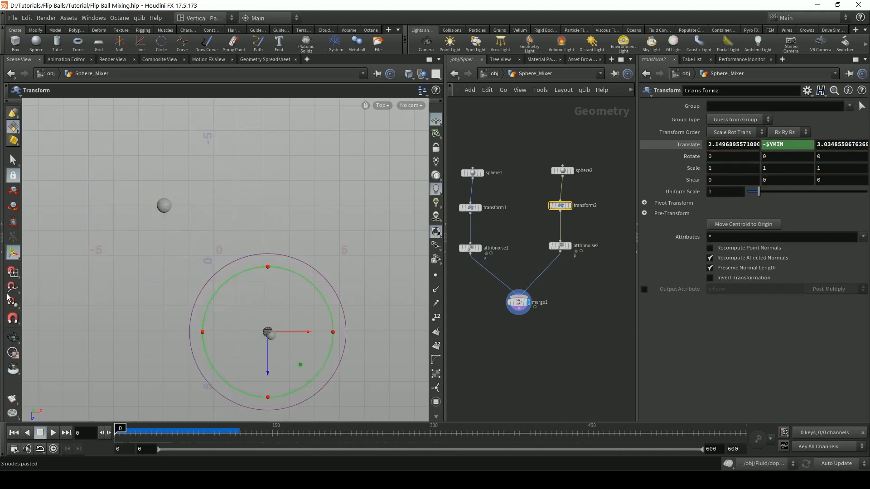
left_click(13, 338)
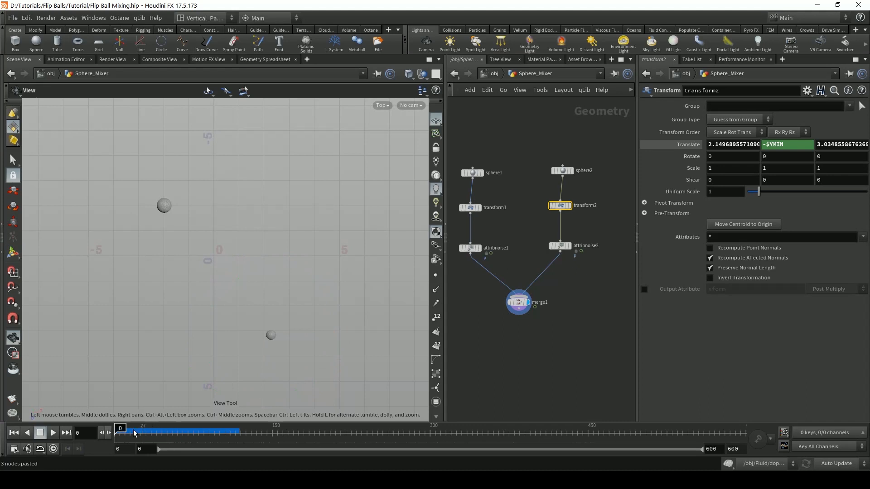
left_click_drag(135, 434, 56, 415)
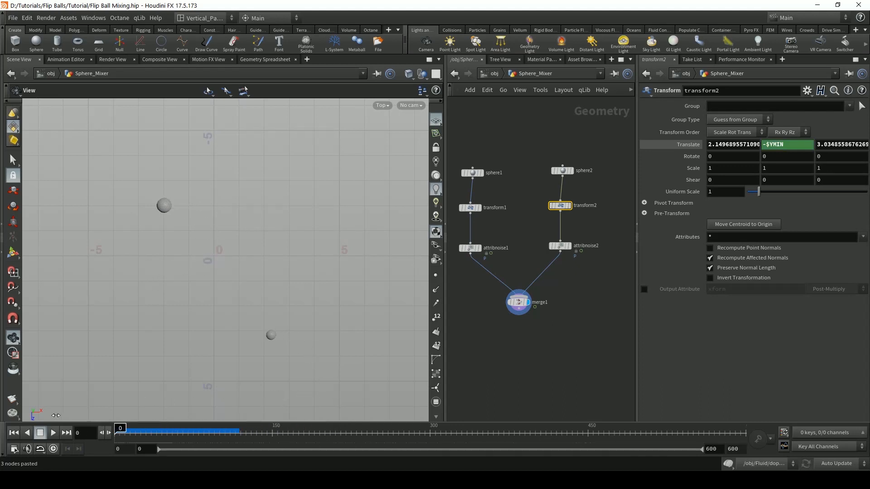
Set the second Attribute Noise node's Maximum to 2 in X and 1 in Z.
left_click(561, 246)
left_click(725, 210)
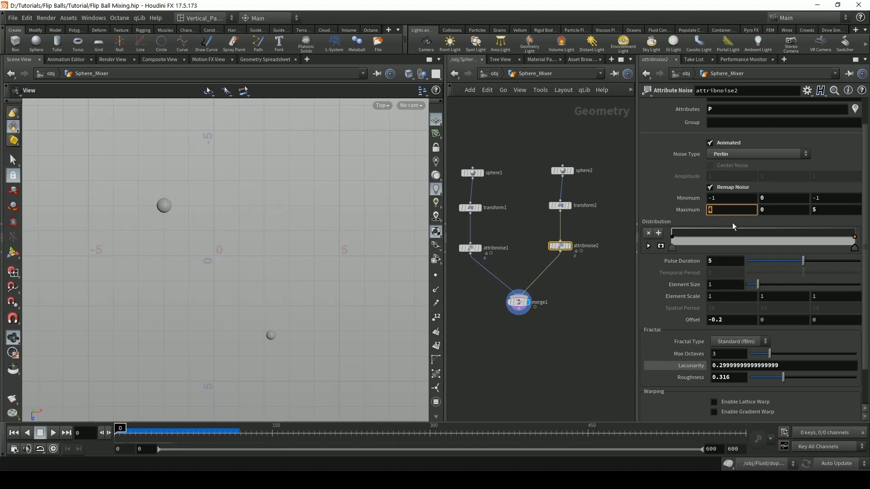
key("Tab")
key("Tab")
type("1")
key("Return")
left_click(720, 209)
type("2")
key("Return")
Set the second Attribute Noise node's Minimum to -4 in X and -6 in Z.
left_click(722, 198)
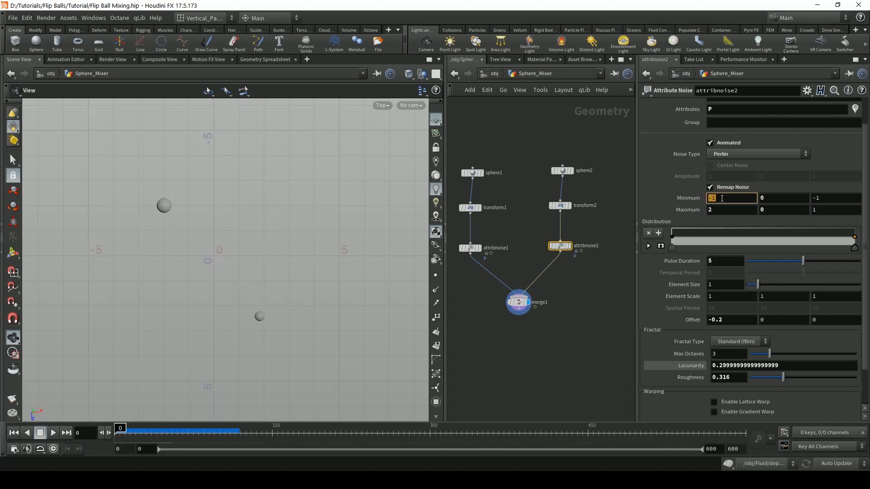
type("-4")
key("Return")
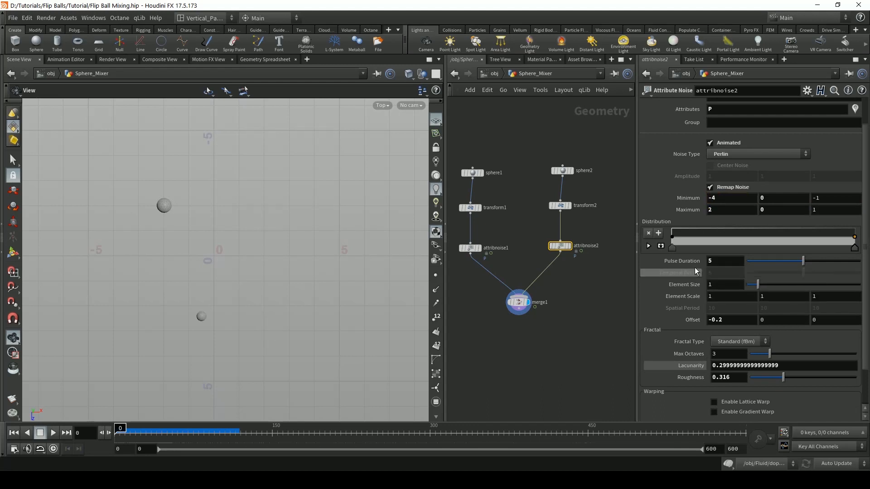
left_click(816, 199)
type("-6")
key("Return")
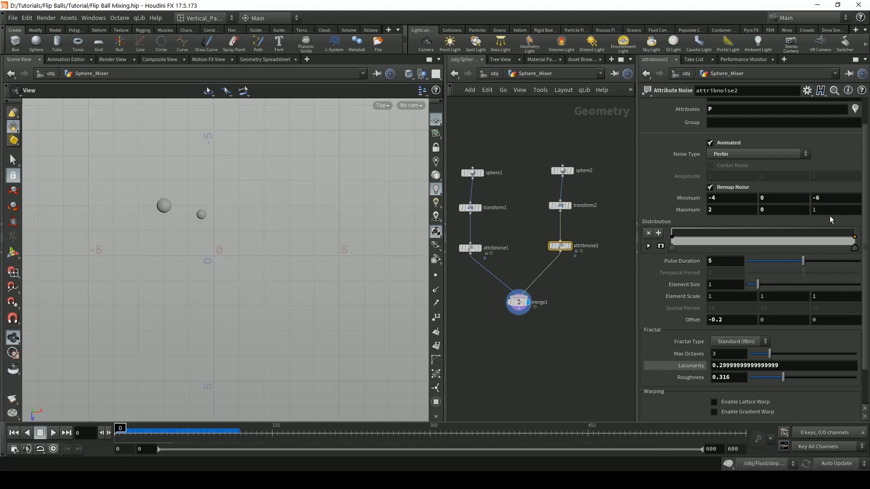
Set the second noise's X Offset to 0.1 and scrub the timeline to compare both spheres' paths.
left_click(732, 321)
key("Home")
key("Delete")
scroll(734, 321, "down", 1)
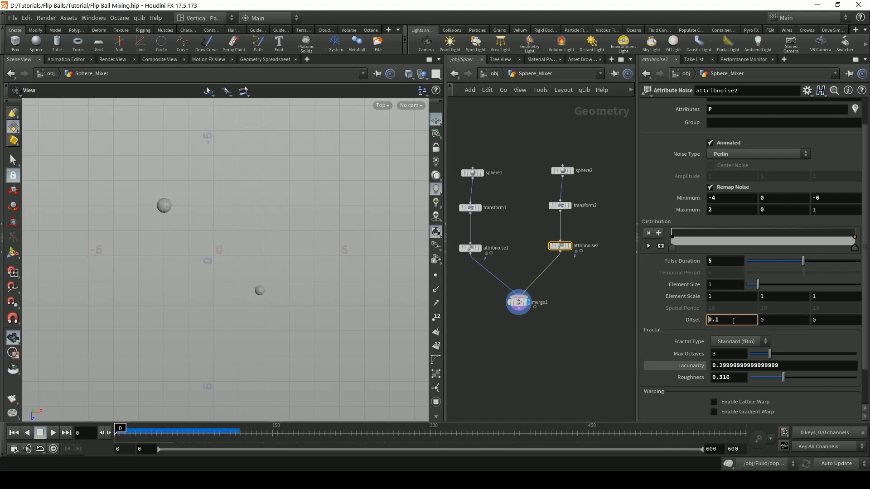
left_click_drag(123, 430, 406, 443)
Set the second noise's Pulse Duration to 3.8 and Z Offset to 0.1, checking the spheres' motion along the timeline.
left_click(725, 267)
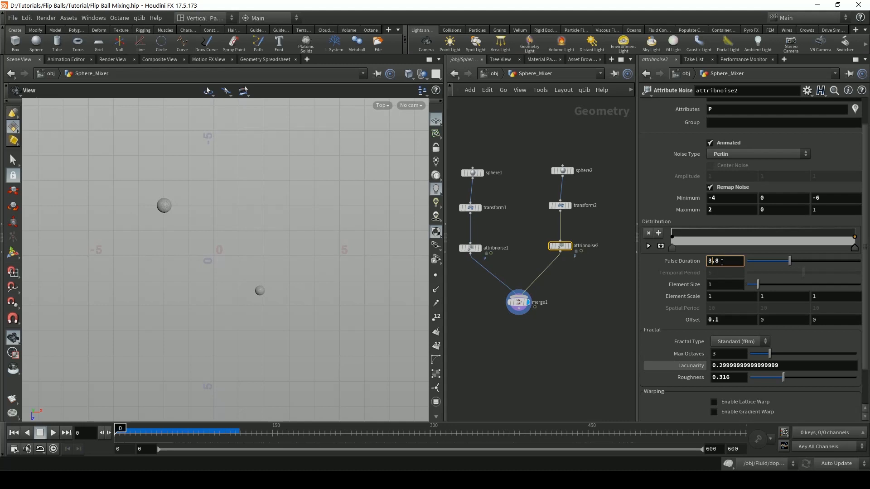
left_click(54, 434)
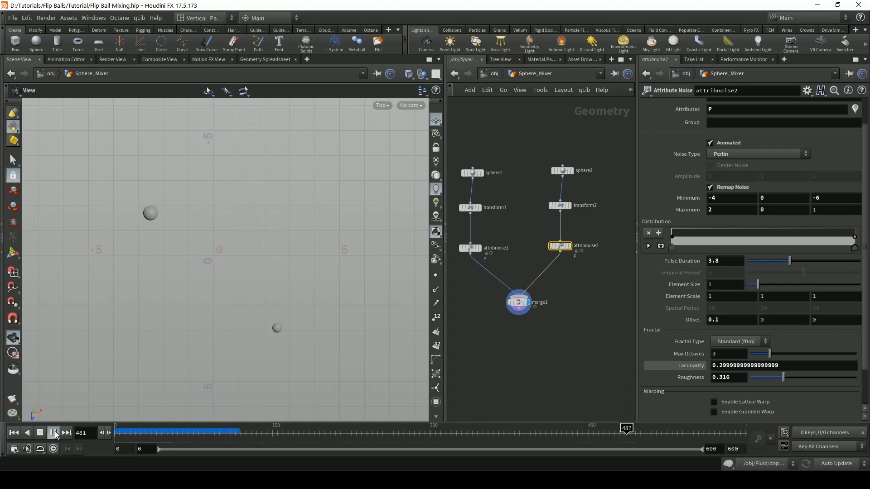
left_click(54, 434)
left_click_drag(163, 433, 258, 433)
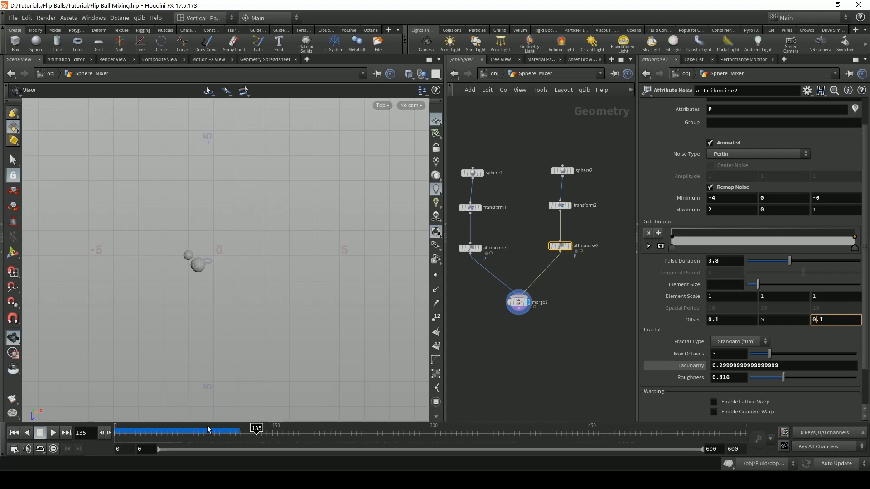
left_click_drag(148, 436, 740, 430)
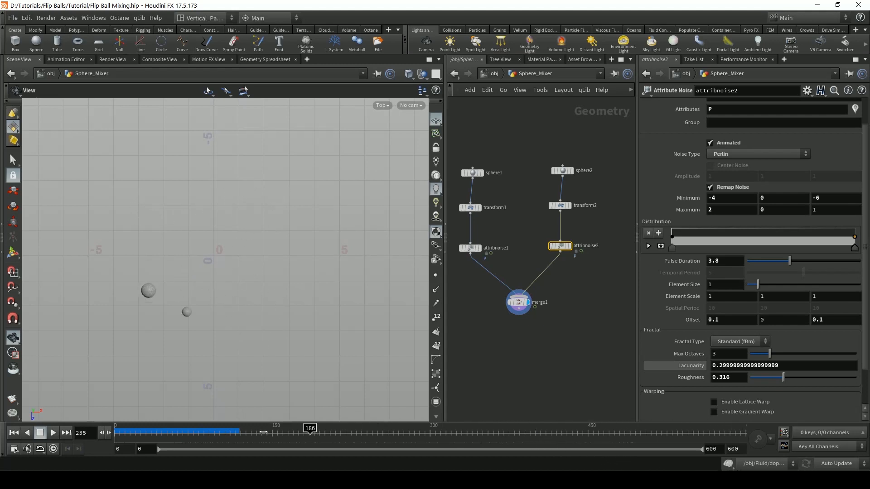
Set the second noise's Fractal Type to Terrain, Max Octaves to 5.26 and Roughness to 0.12, scrubbing to check the motion.
left_click(744, 346)
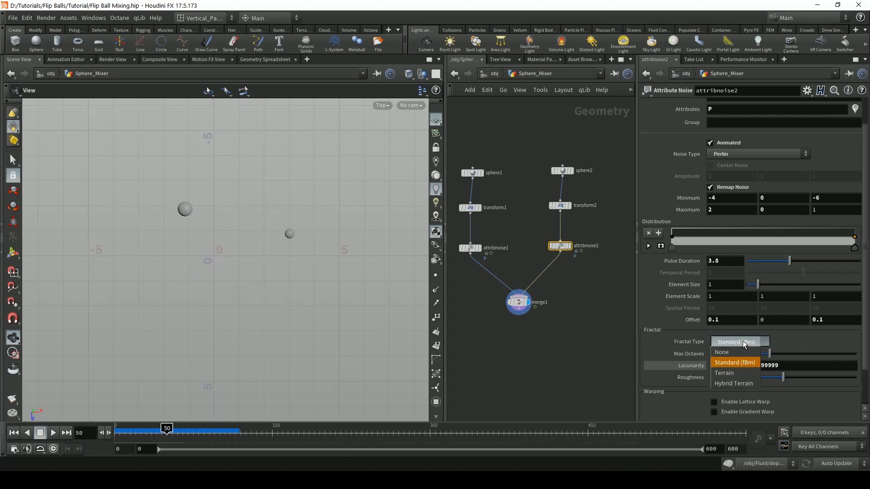
left_click(745, 373)
left_click_drag(770, 353, 784, 353)
left_click_drag(167, 428, 623, 450)
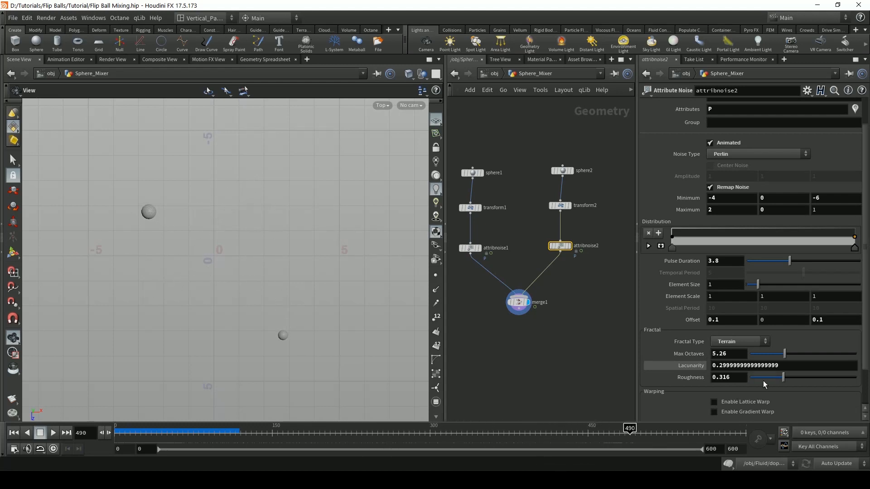
left_click_drag(763, 381, 763, 382)
mouse_move(167, 434)
left_mouse_down()
mouse_move(136, 428)
mouse_move(281, 417)
mouse_move(312, 426)
mouse_move(190, 426)
mouse_move(344, 426)
mouse_move(616, 460)
mouse_move(661, 456)
mouse_move(200, 407)
mouse_move(157, 428)
left_mouse_up()
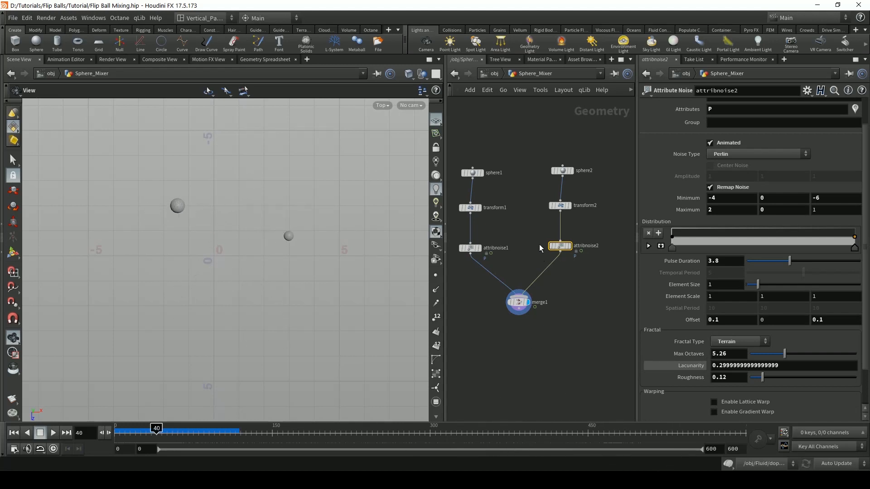
Tidy the network by moving both Transform and sphere nodes down closer to their Attribute Noise nodes.
left_click_drag(562, 206, 561, 220)
left_click_drag(475, 211, 475, 226)
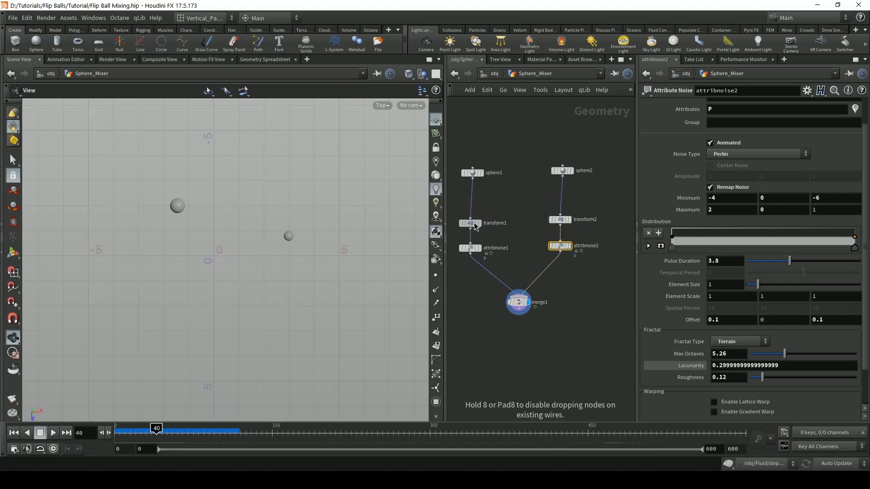
left_click_drag(472, 173, 471, 196)
left_click_drag(562, 172, 558, 201)
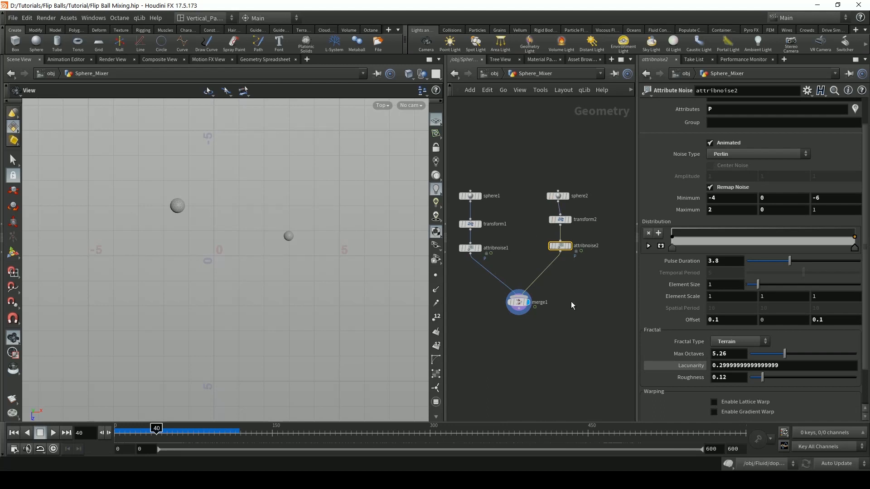
Add a Null node below the Merge node and connect the merged spheres to it.
key("Tab")
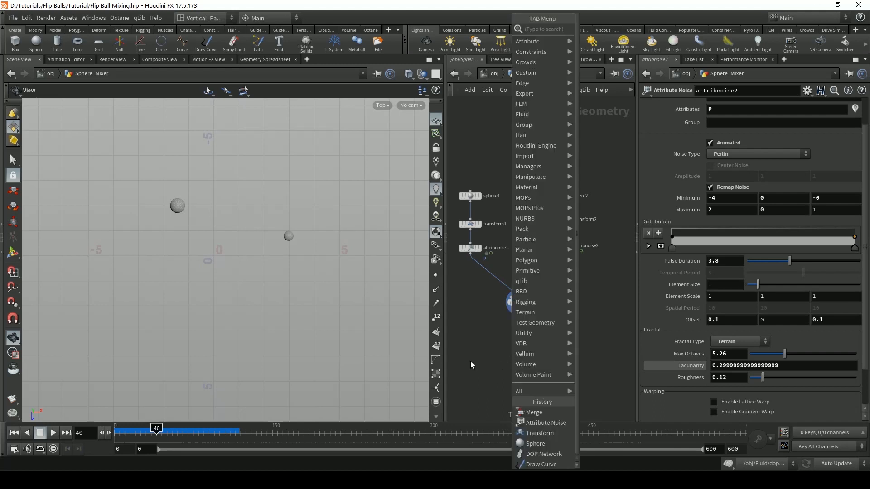
type("null")
key("Return")
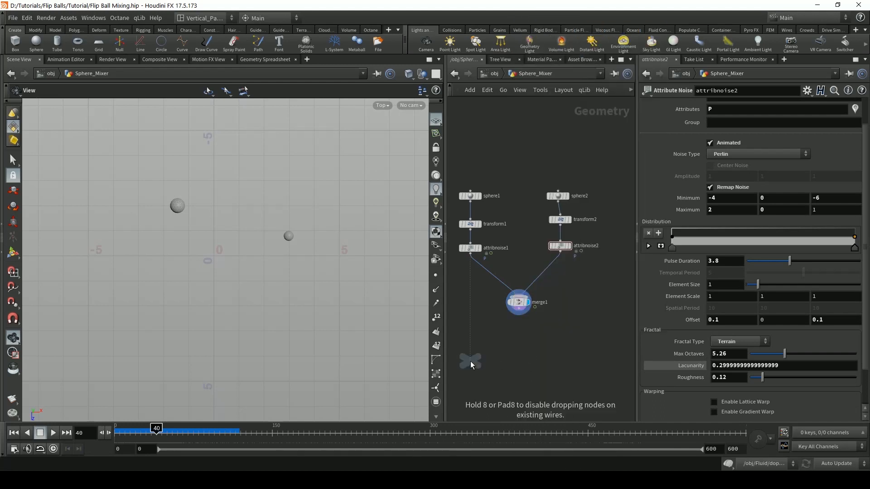
left_click(519, 349)
left_click_drag(519, 313, 518, 341)
Place the Null node directly below the merge and rename it Sphere_Mixers.
left_click(538, 350)
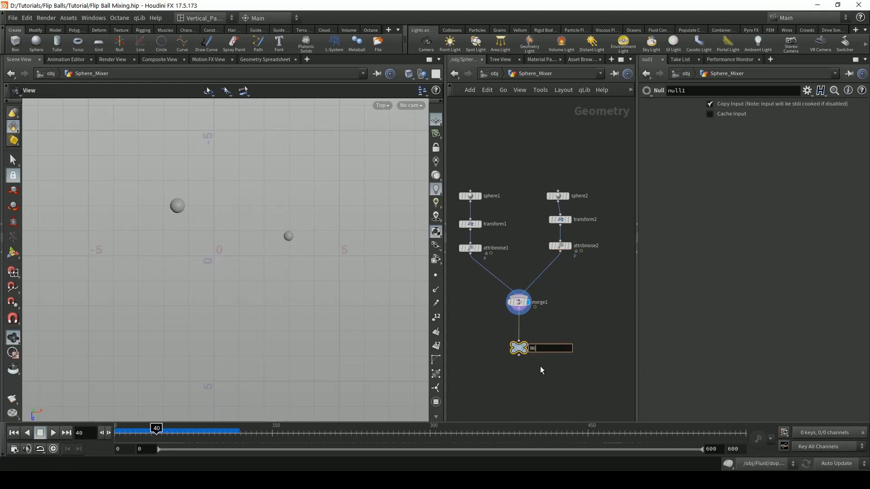
key("Return")
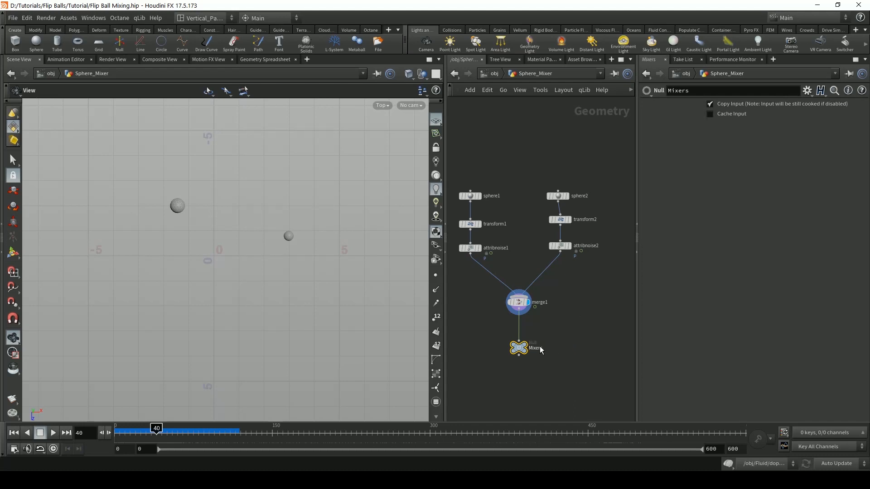
left_click(541, 350)
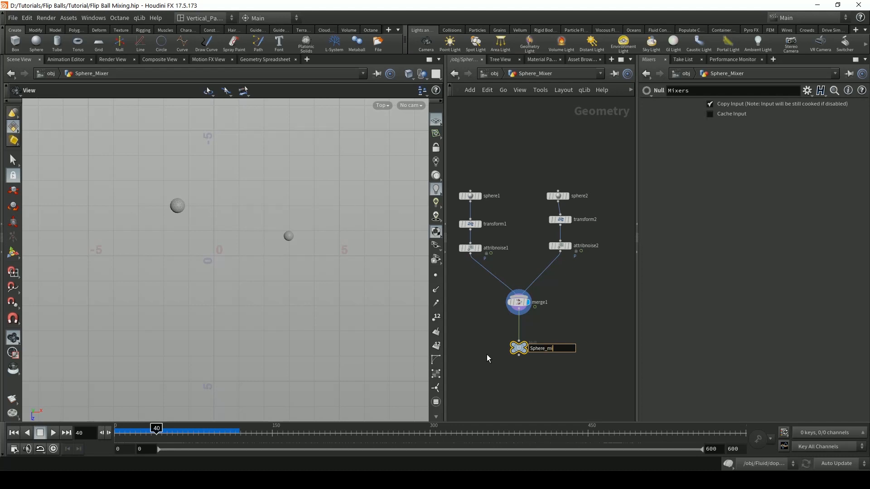
type("Sphere_Mixers")
key("Return")
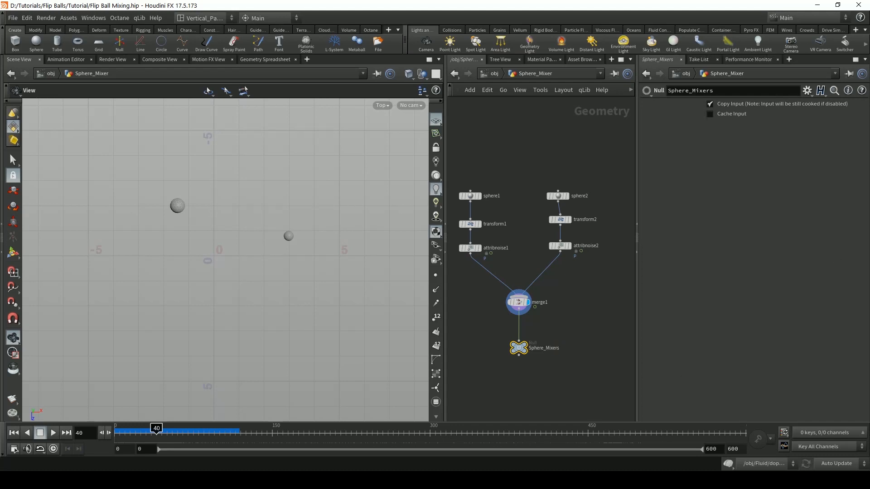
Return to the object level, turn on the Fluid object's display and go inside its dopnet1 network.
left_click(492, 73)
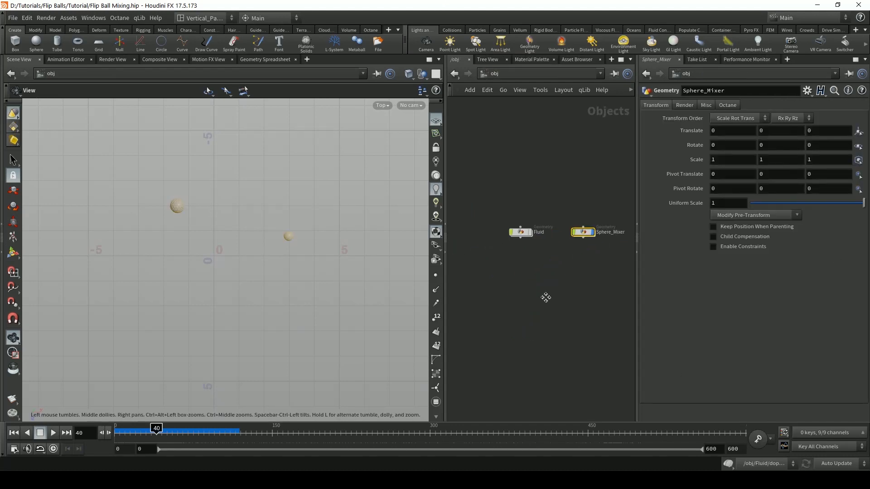
left_click(532, 229)
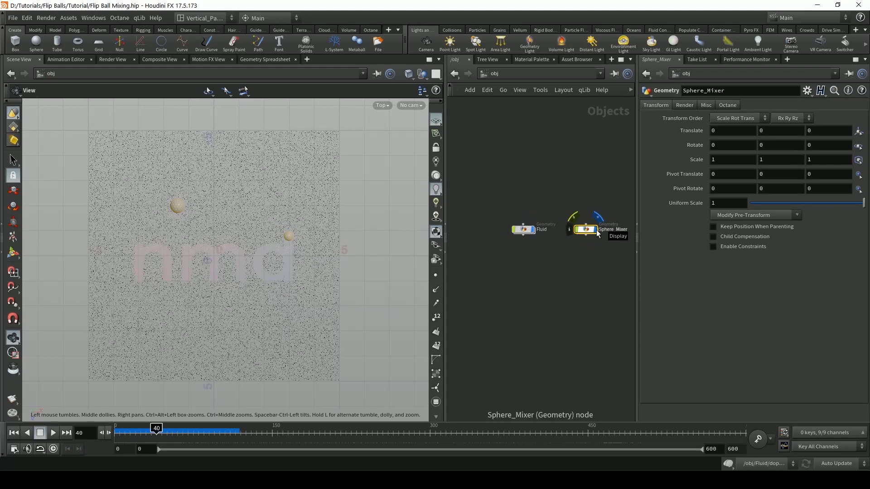
double_click(524, 230)
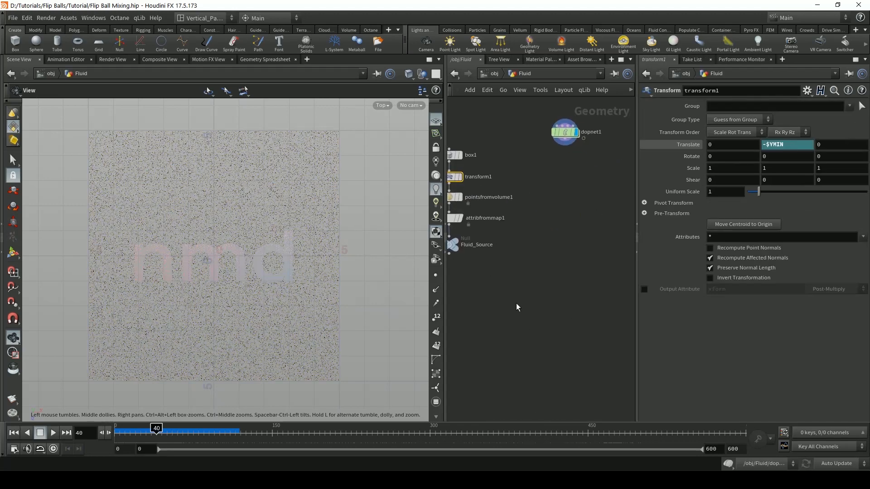
double_click(552, 210)
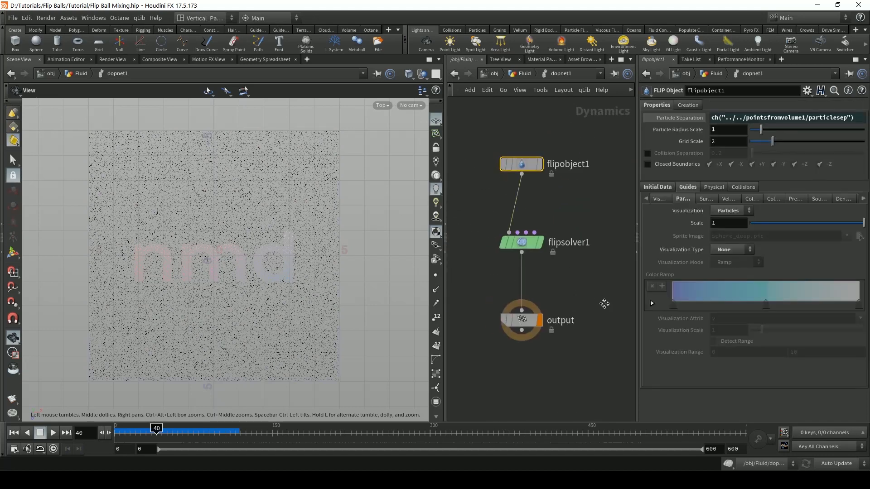
Add a Static Object node to the DOP network beside the FLIP object and solver.
middle_click_drag(604, 303, 630, 316)
left_click(481, 250)
middle_click_drag(473, 248, 557, 288)
key("Tab")
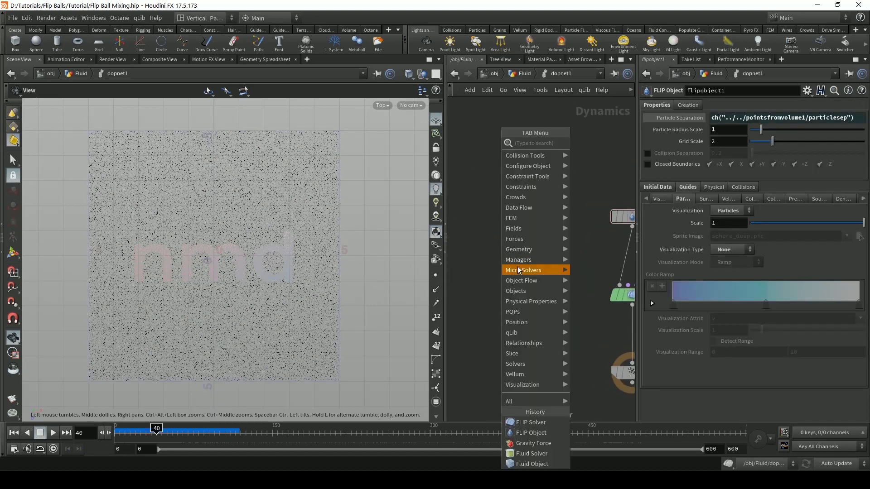
type("mere")
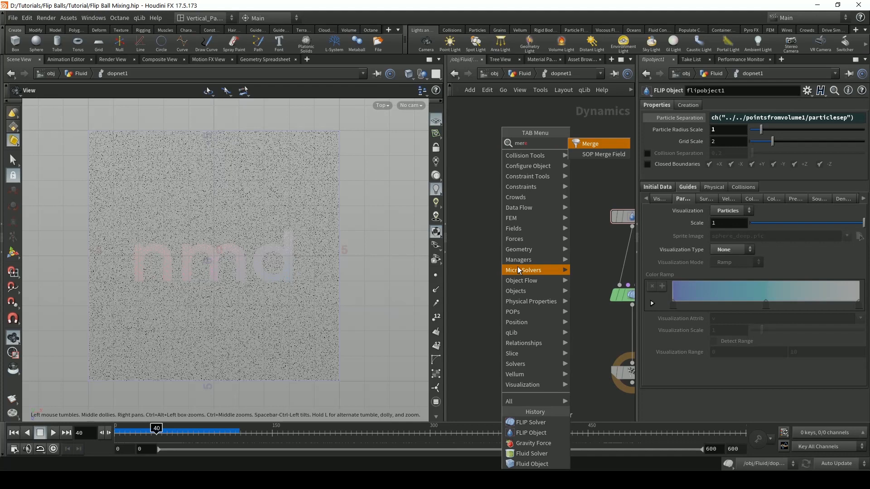
key("BackSpace")
key("BackSpace")
key("BackSpace")
type("stati")
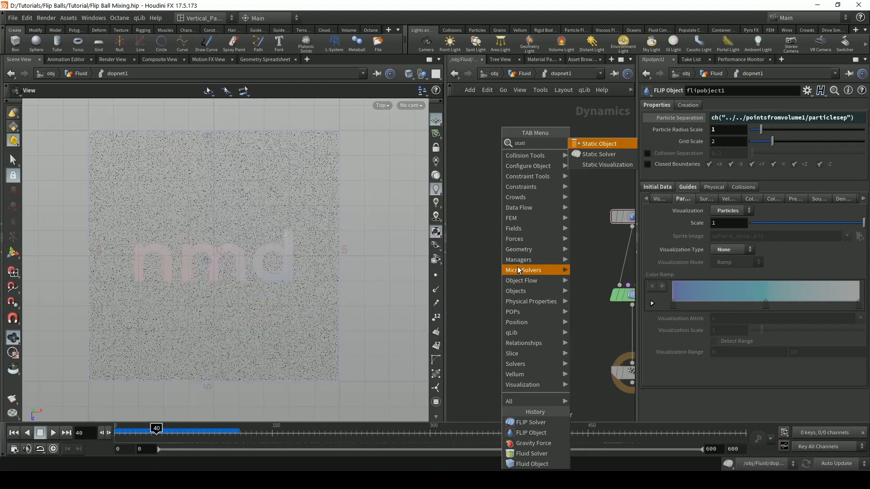
key("Return")
left_click(517, 266)
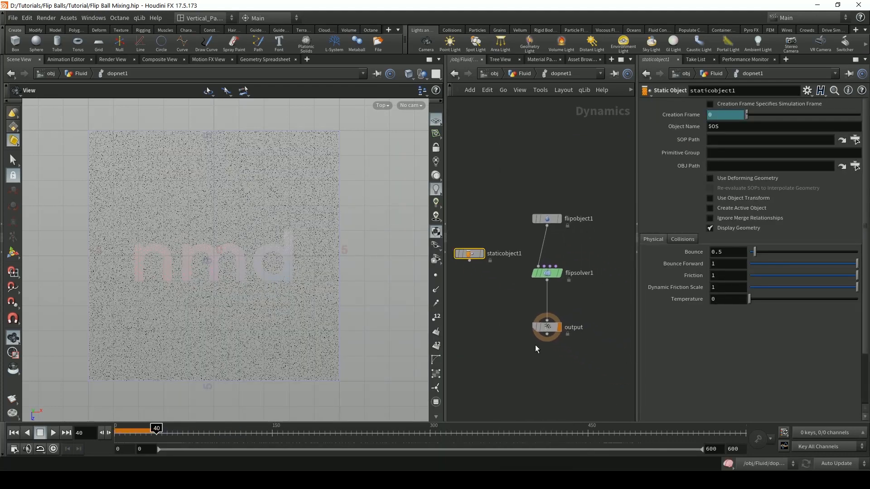
Insert a Merge node before the output, wiring in the static object first and the FLIP solver second.
left_click_drag(546, 327, 547, 377)
key("Tab")
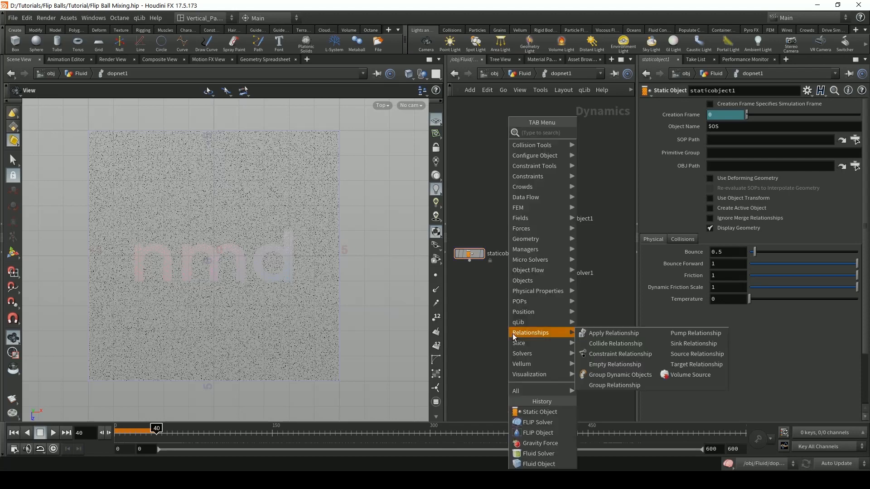
type("me")
key("Return")
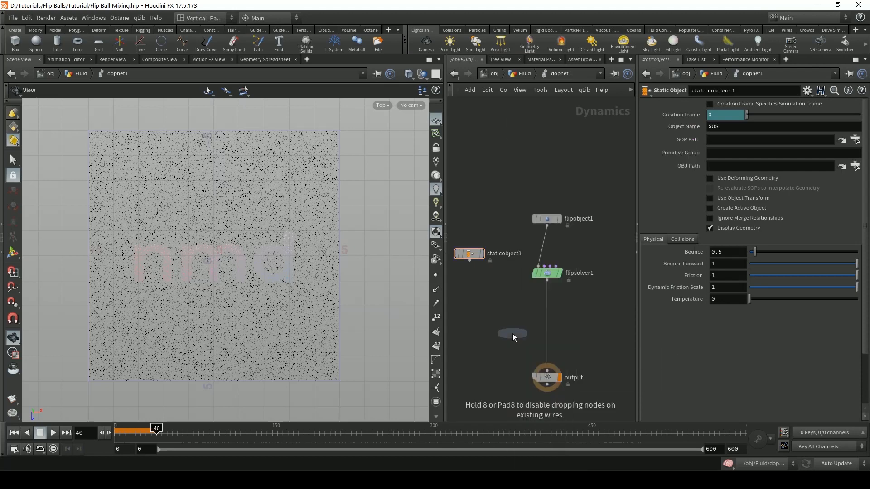
left_click(514, 319)
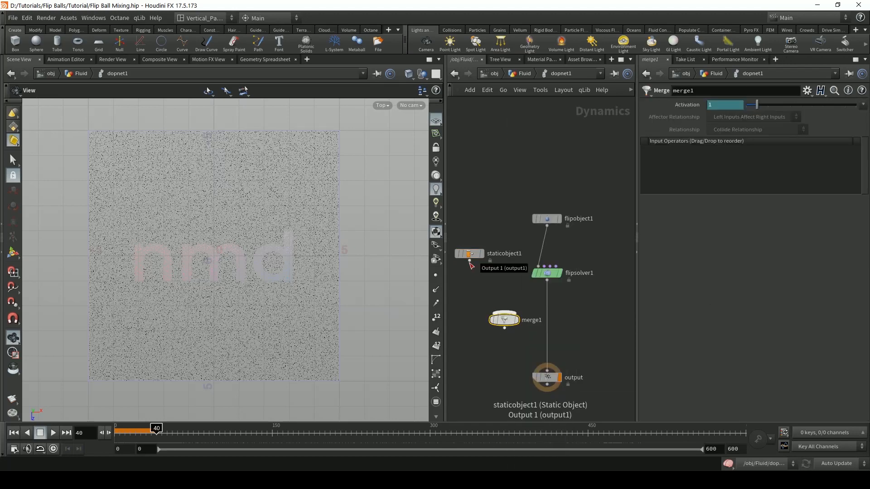
left_click_drag(470, 262, 505, 312)
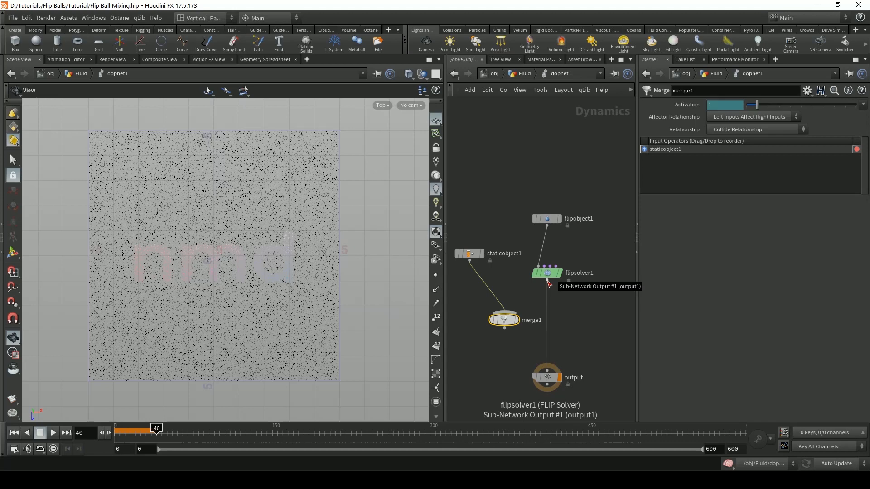
left_click_drag(547, 282, 547, 370)
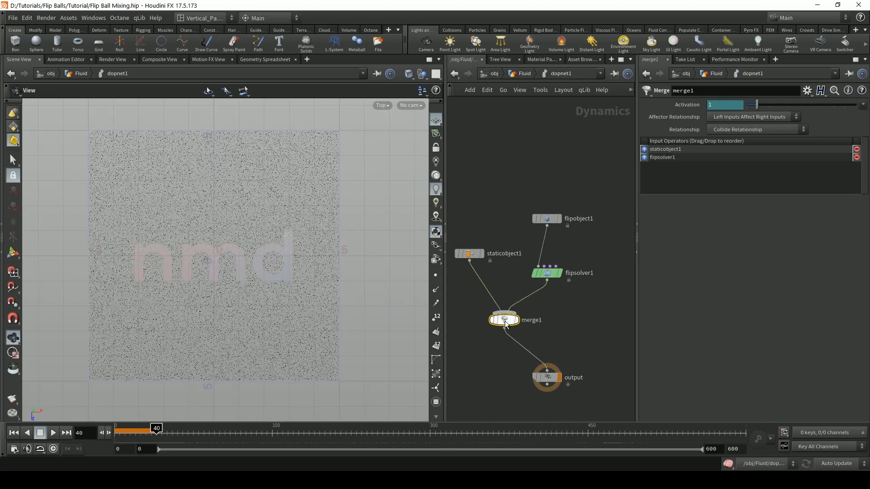
left_click_drag(506, 325, 542, 332)
Set the static object's SOP Path to /obj/Sphere_Mixer/Sphere_Mixers.
left_click(472, 255)
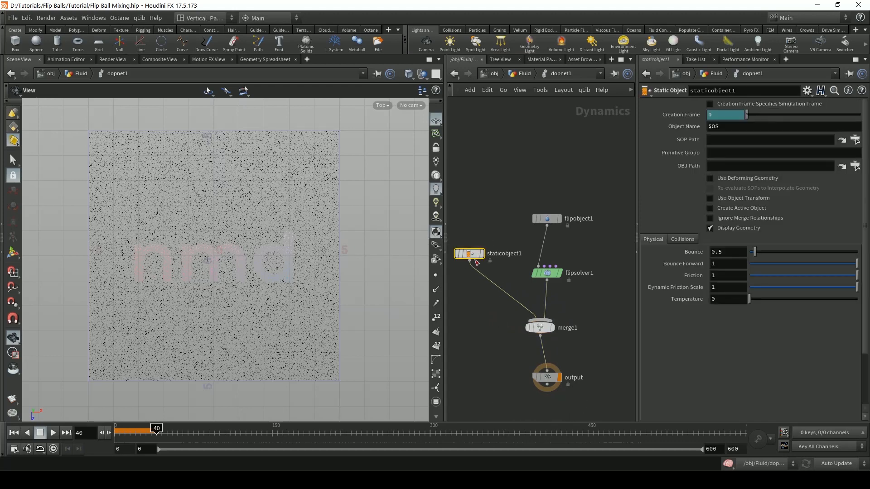
left_click(855, 140)
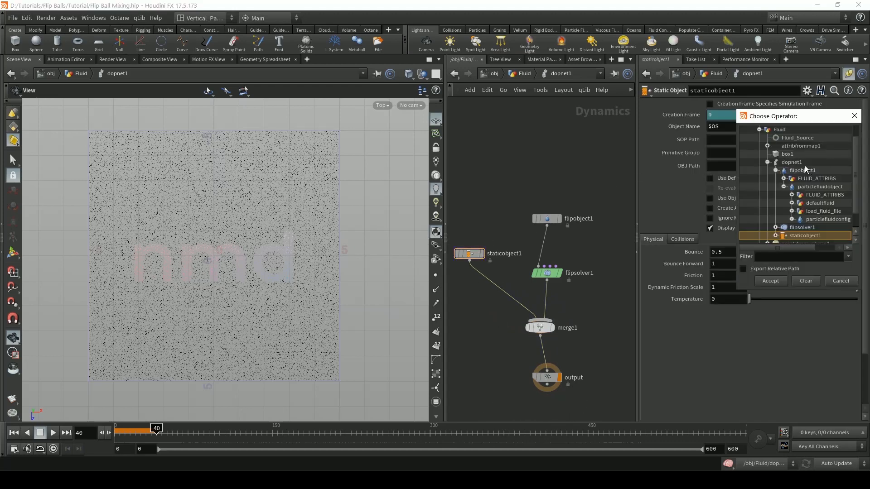
left_click(759, 131)
left_click(763, 155)
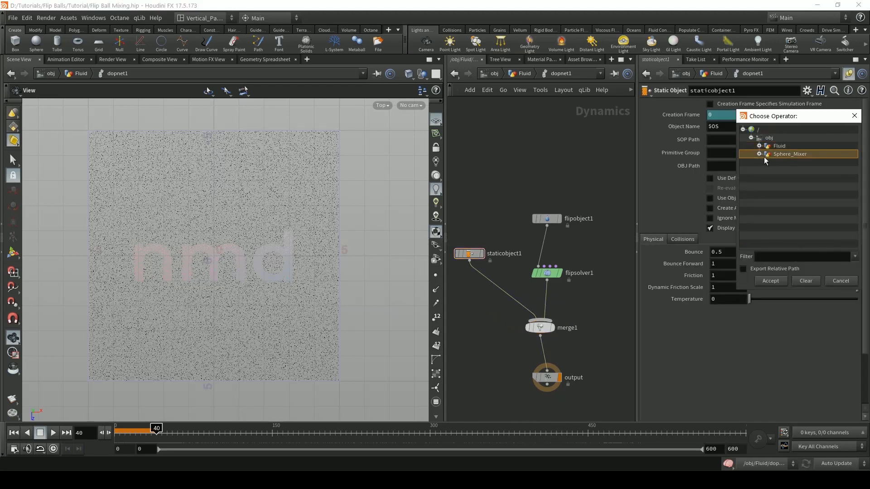
left_click(761, 154)
double_click(798, 162)
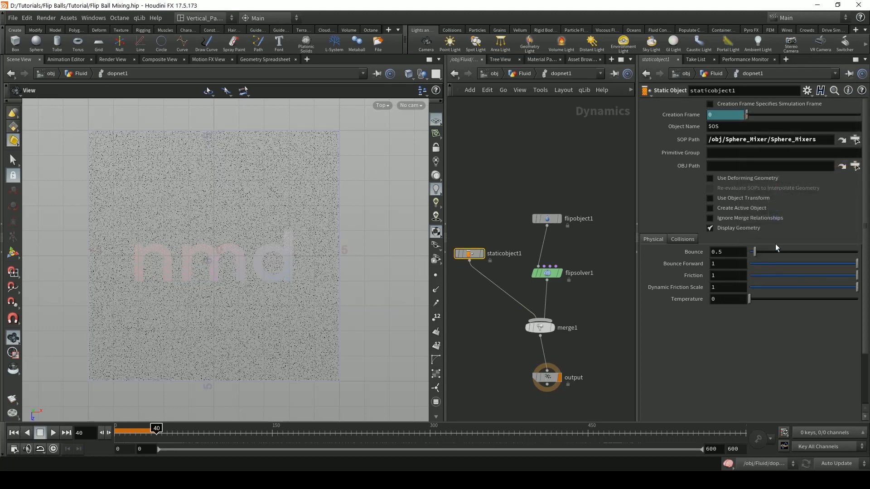
Enable Use Deforming Geometry, Use Object Transform and Create Active Object on the static object, and play the simulation from frame 0.
left_click(737, 179)
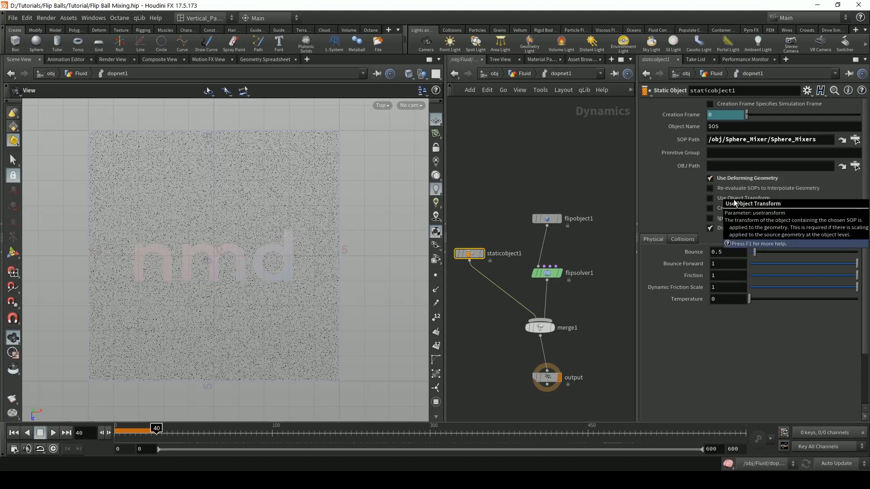
left_click(733, 199)
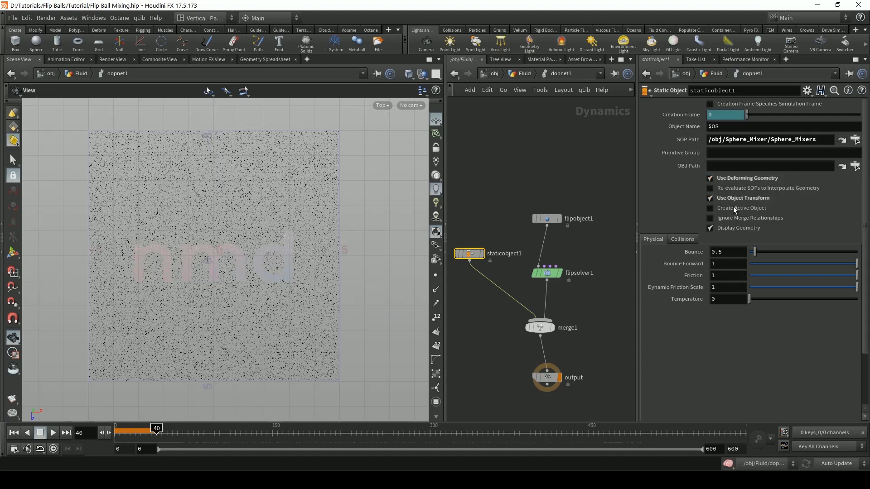
left_click(19, 433)
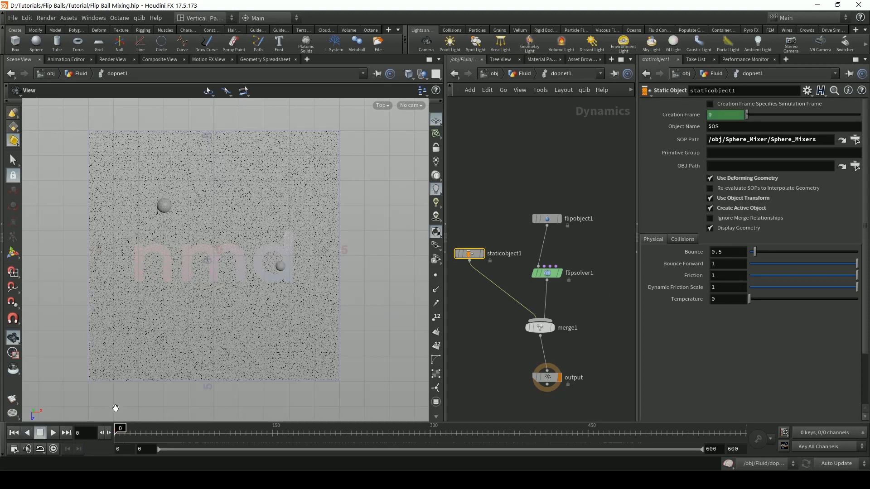
left_click(55, 433)
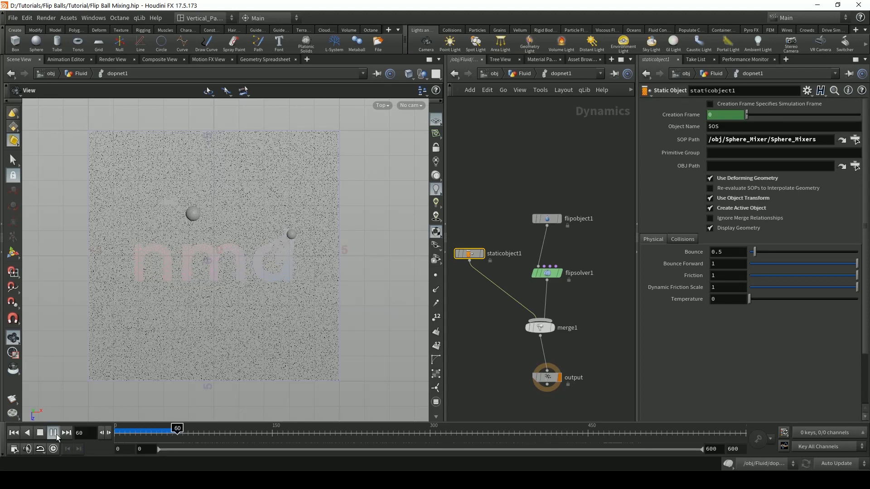
left_click(53, 434)
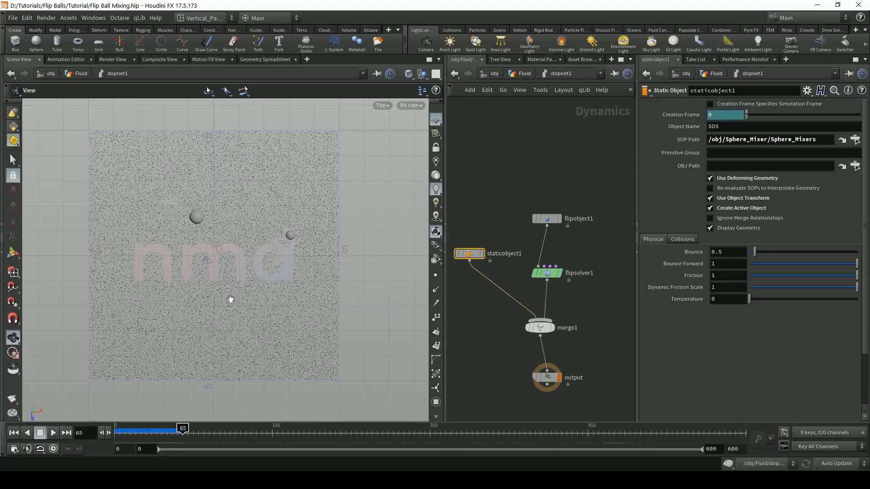
Set the viewport background's Color Scheme to Dark and replay the simulation in the perspective view.
key("space+1")
left_click_drag(272, 204, 255, 240)
scroll(290, 204, "up", 8)
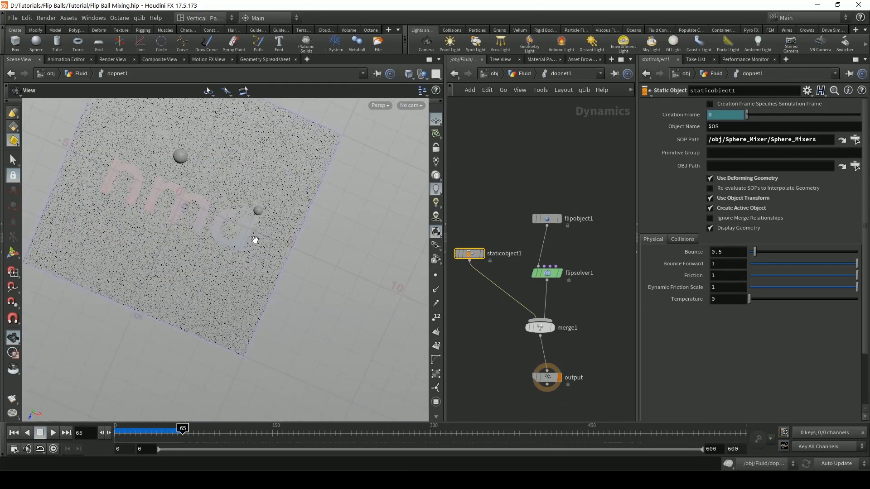
key("alt")
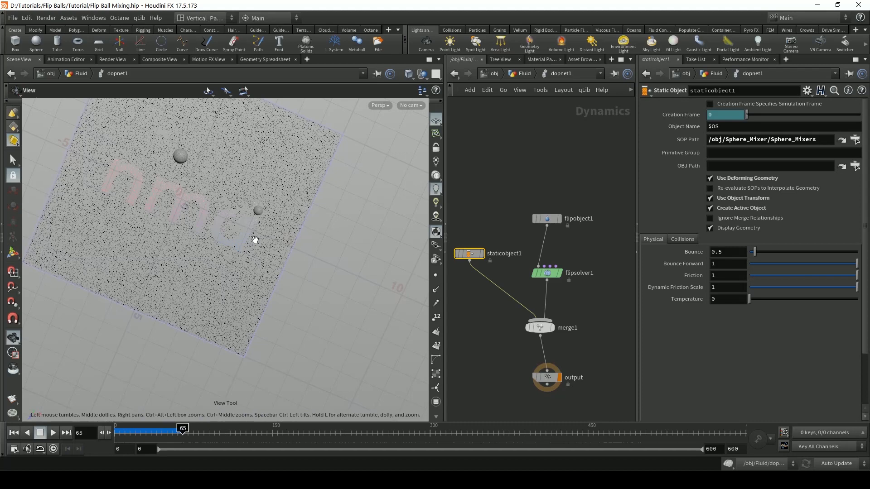
key("d")
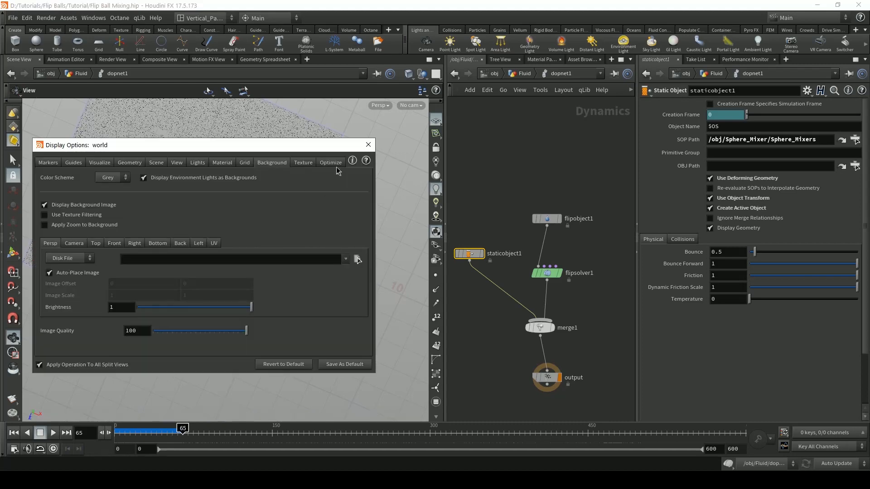
left_click(319, 161)
left_click(296, 163)
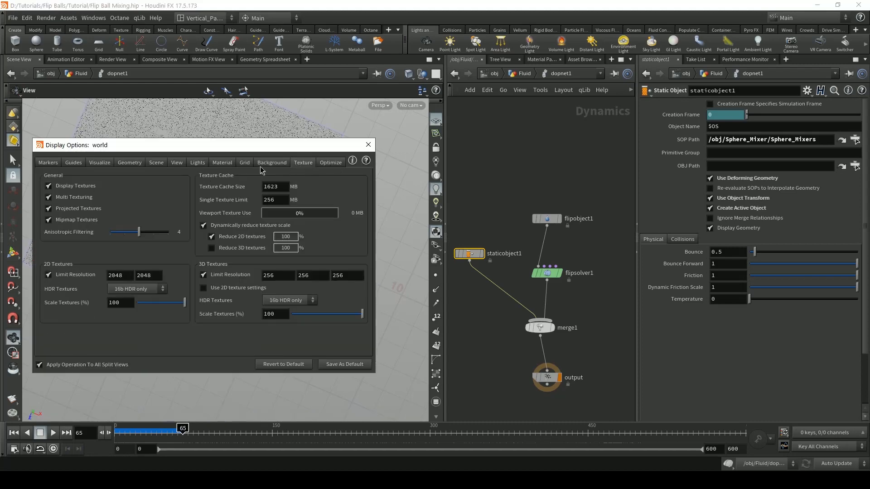
left_click(266, 163)
left_click(118, 200)
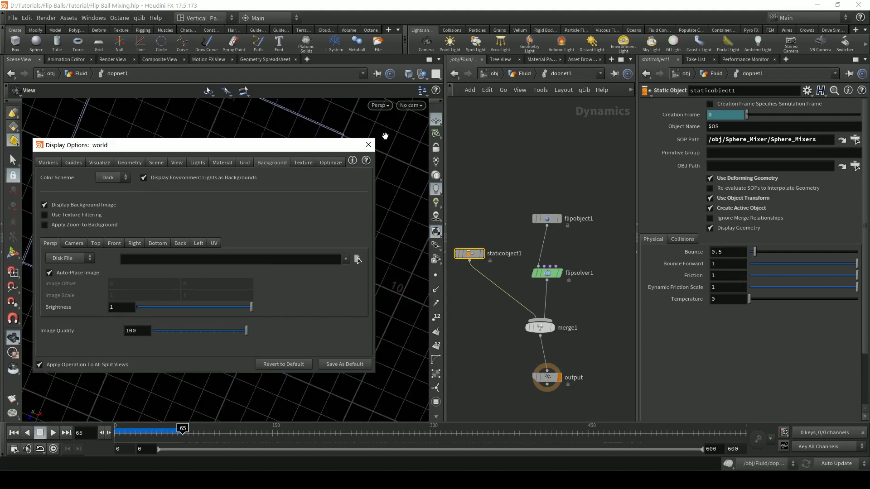
left_click(368, 145)
left_click_drag(241, 218, 109, 340, "alt")
left_click(53, 434)
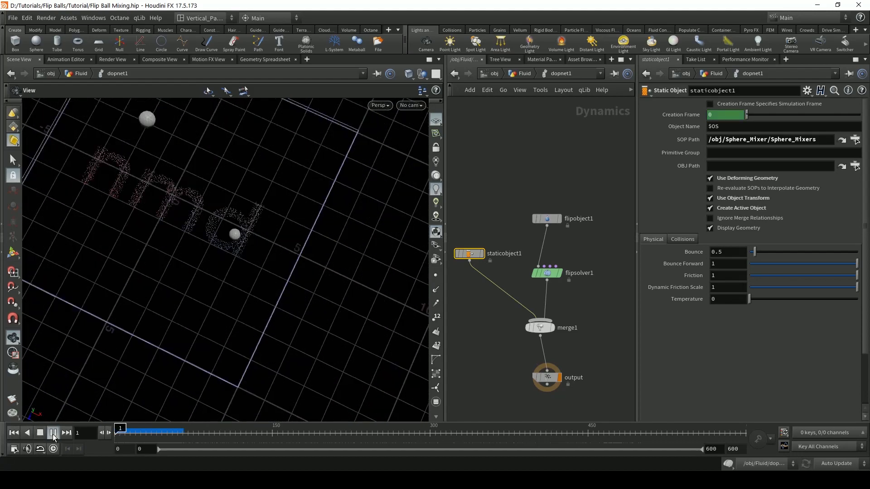
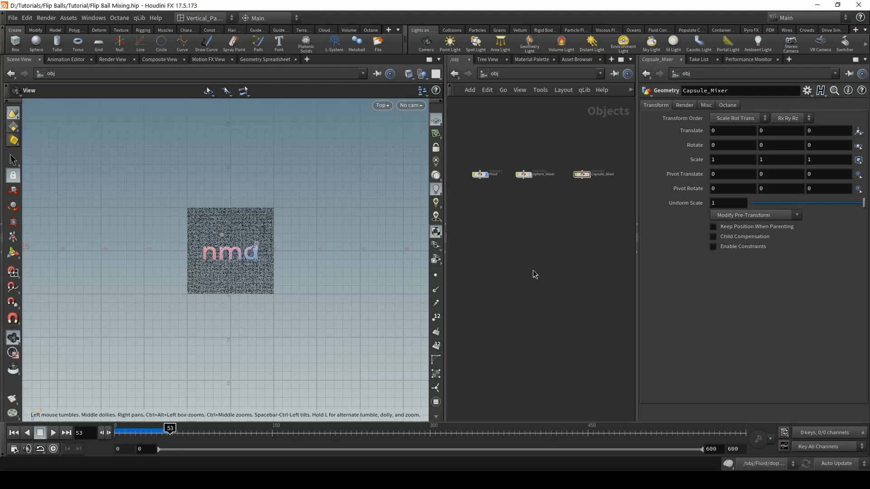
Paste the prepared camera, render target, ROP and Octane light nodes, and delete the animation channels on cam1's Translate and Rotate.
key("ctrl+v")
left_click(502, 267)
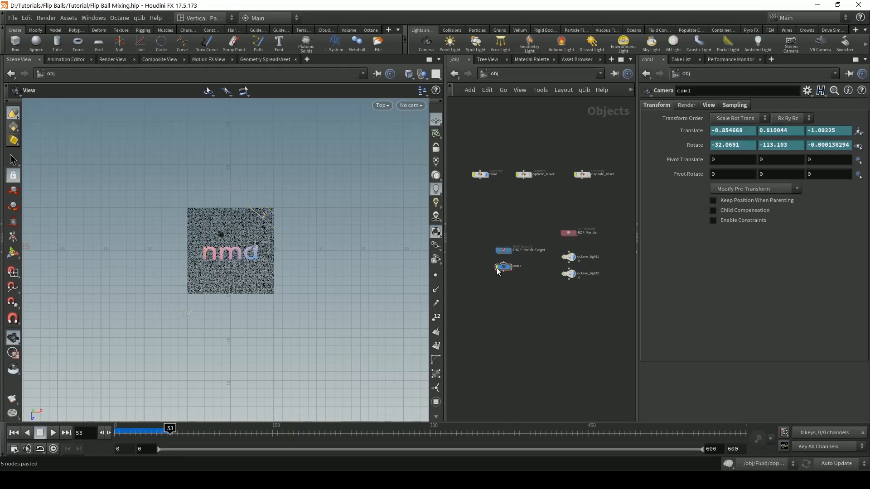
right_click(688, 134)
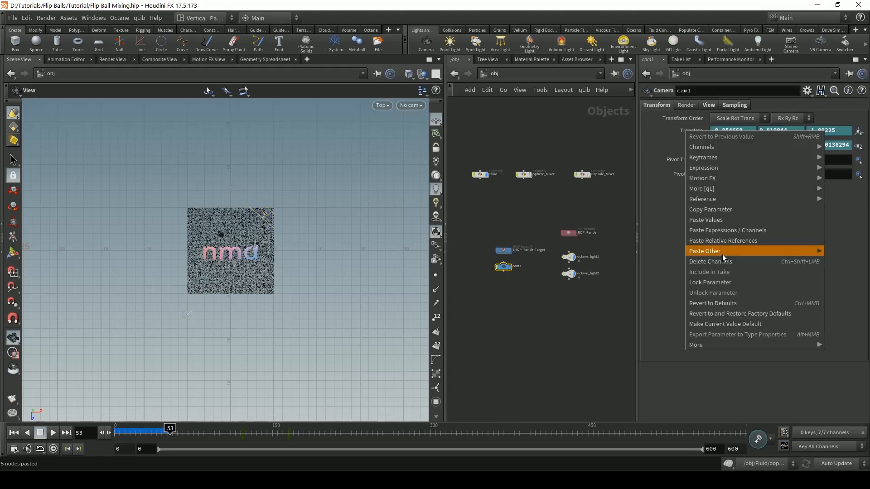
left_click(700, 261)
right_click(700, 149)
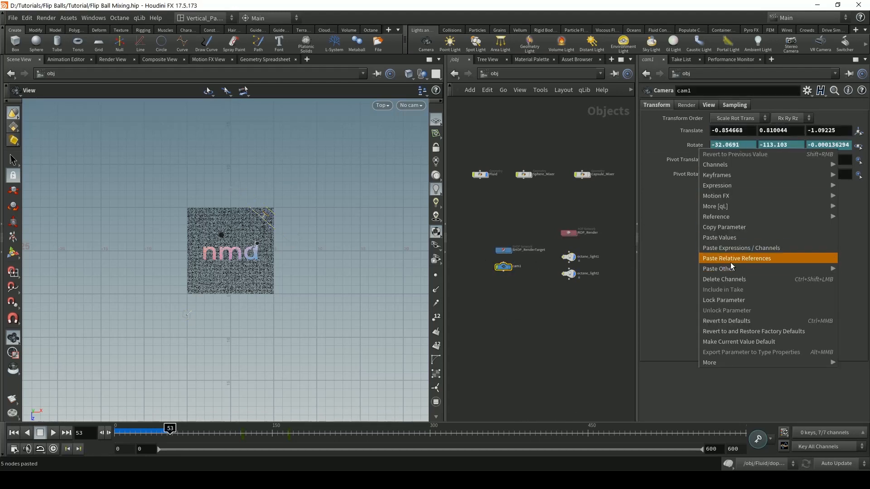
left_click(725, 258)
Look through cam1 in the viewport and turn off the viewport lighting.
left_click(412, 105)
left_click(418, 153)
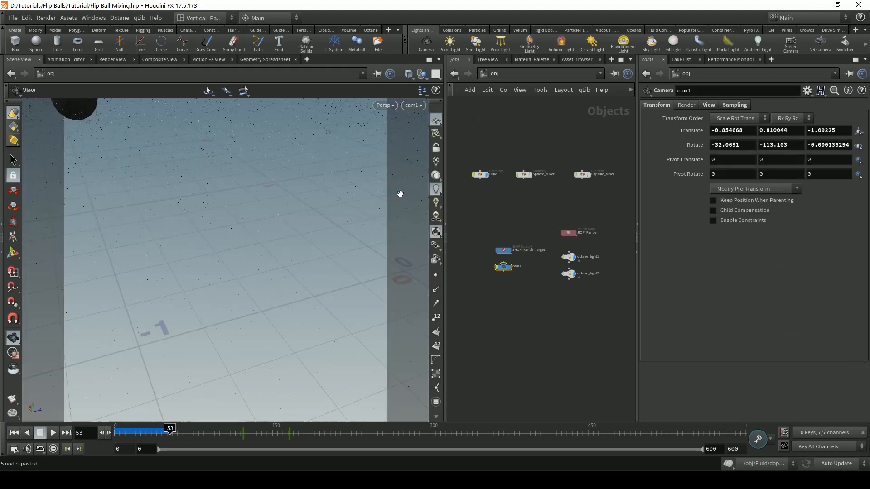
left_click(436, 158)
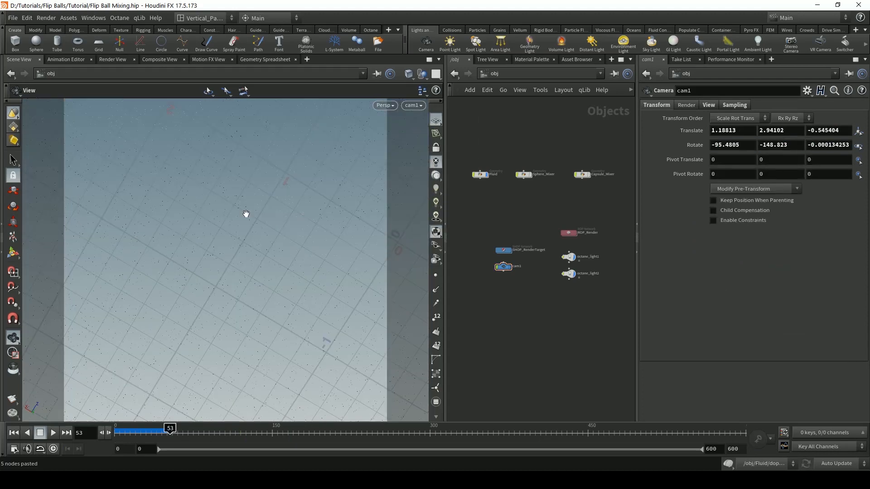
left_click_drag(245, 213, 232, 240)
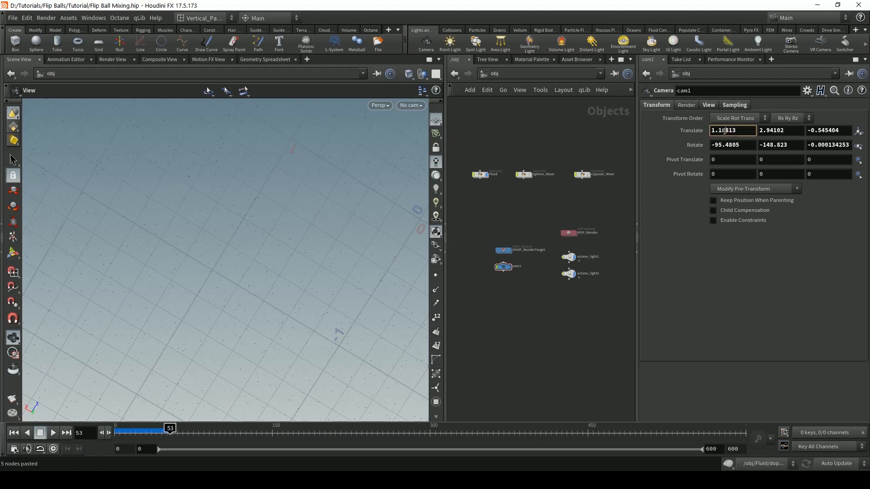
Set cam1's Rotate values to -90, 0, 0.
left_click(726, 147)
type("-90")
key("Tab")
type("0")
key("Tab")
type("0")
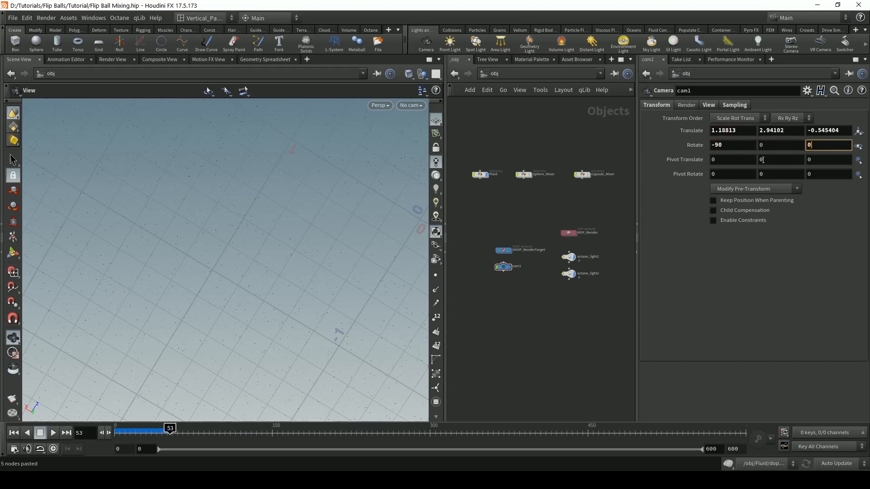
key("Return")
Set cam1's Translate values to 0, 0, 0.
left_click(749, 130)
type("0")
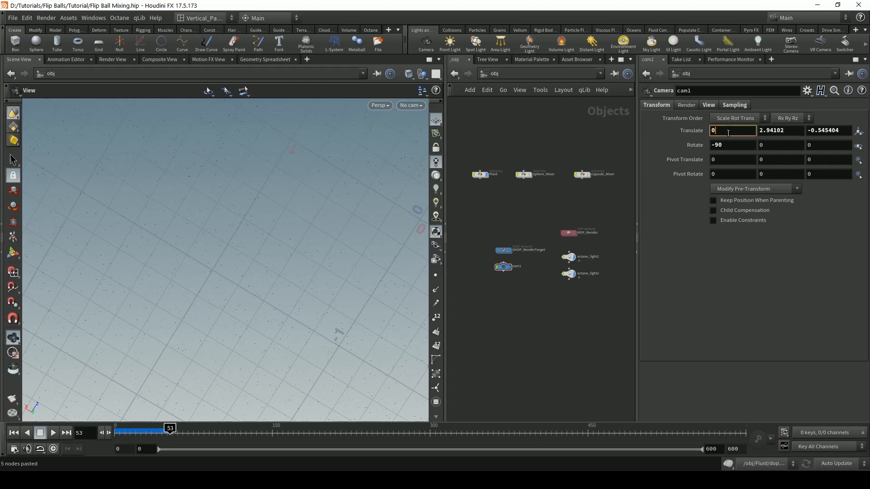
key("Tab")
type("0")
key("Tab")
type("0")
key("Return")
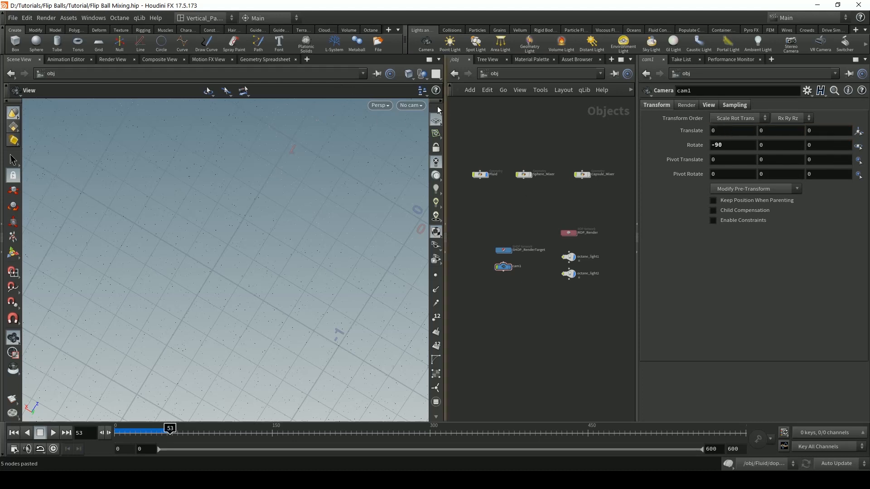
Look through cam1 again and lock the camera to the view.
left_click(411, 105)
left_click(418, 148)
left_click(417, 107)
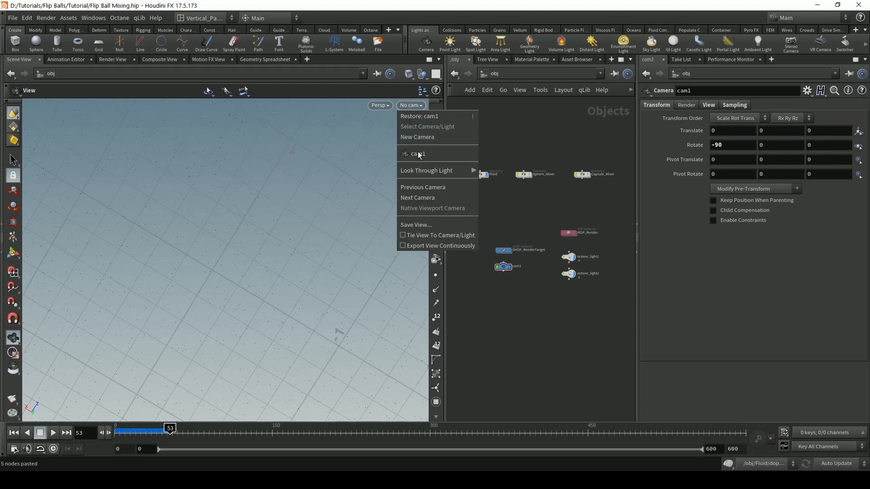
left_click(418, 152)
left_click_drag(243, 249, 253, 290)
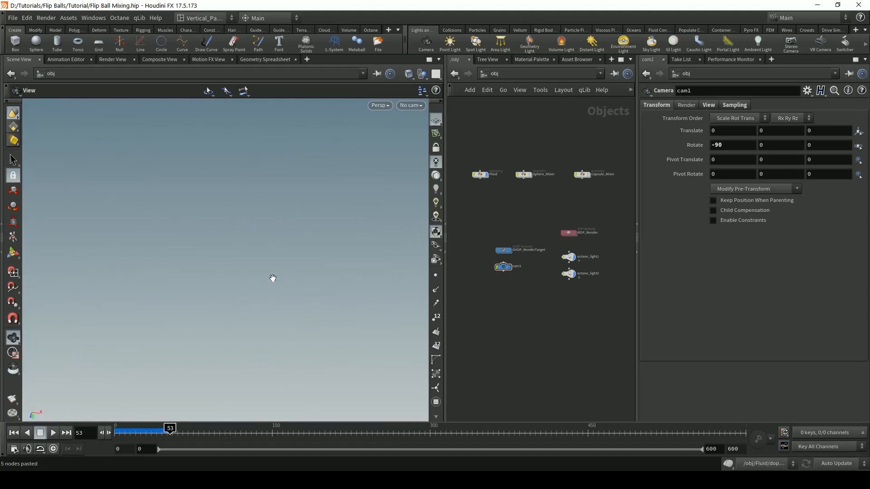
left_click(411, 105)
left_click(403, 119)
left_click(436, 147)
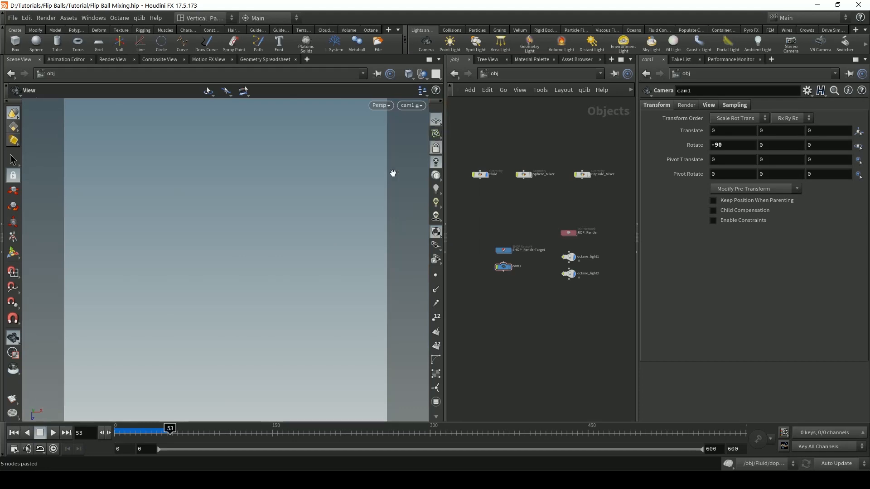
Raise cam1 above the fluid to a height of about 17.4, framing the whole square of points.
left_click_drag(177, 247, 196, 273)
right_click_drag(196, 273, 217, 310)
middle_click_drag(244, 292, 292, 134)
middle_click_drag(342, 256, 260, 187)
right_click_drag(259, 187, 253, 250)
Set cam1's Translate to 0, 17, 0, then bring it closer to a height of about 12.8 so the fluid fills the frame.
left_click(721, 130)
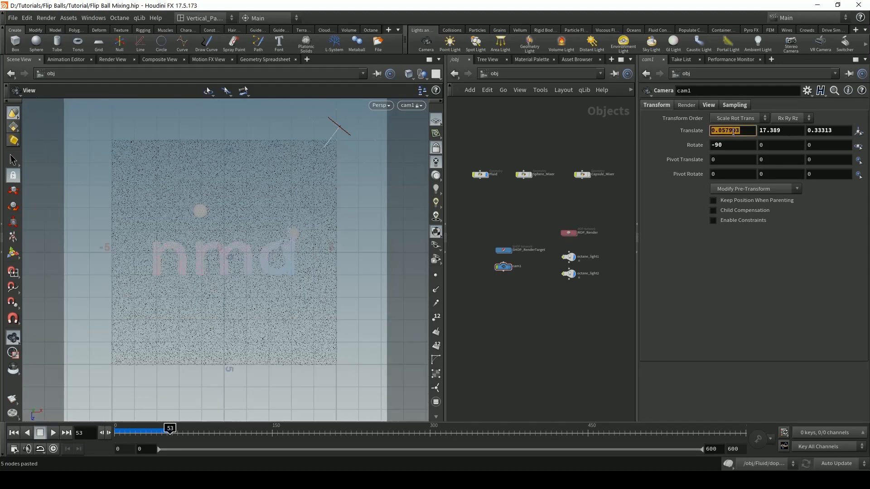
type("0")
key("Tab")
type("17")
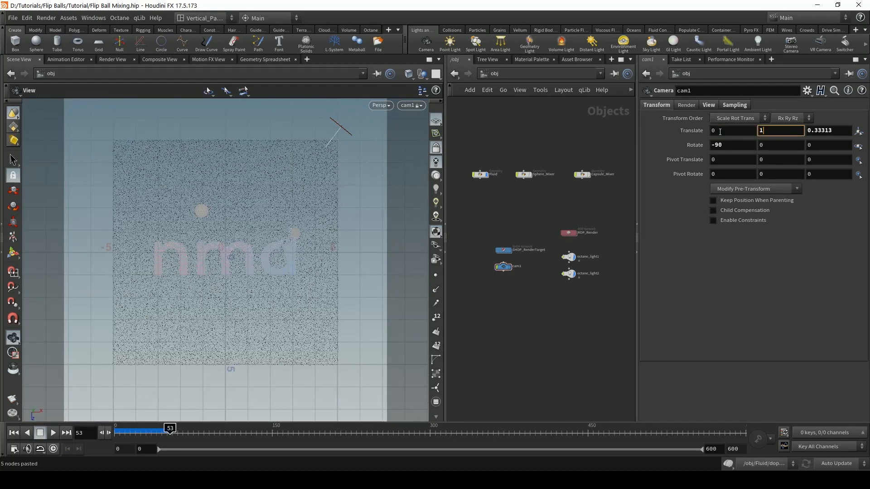
key("Tab")
type("0")
key("Return")
scroll(220, 267, "up", 3)
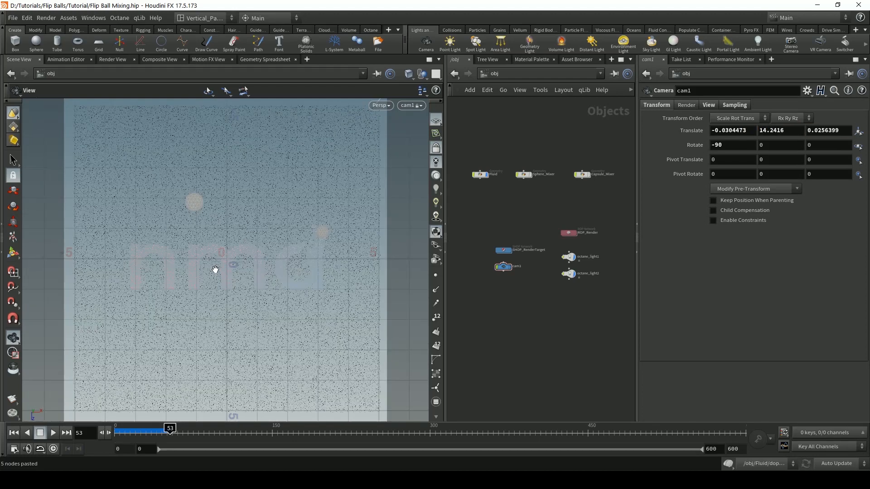
middle_click_drag(206, 263, 203, 264)
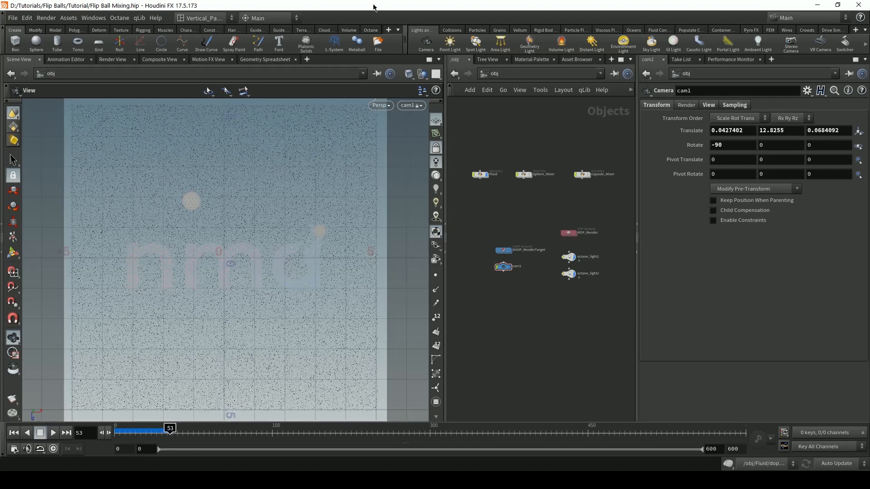
Spread the cam1 and SHOP_RenderTarget nodes apart in the object network.
left_click(504, 272)
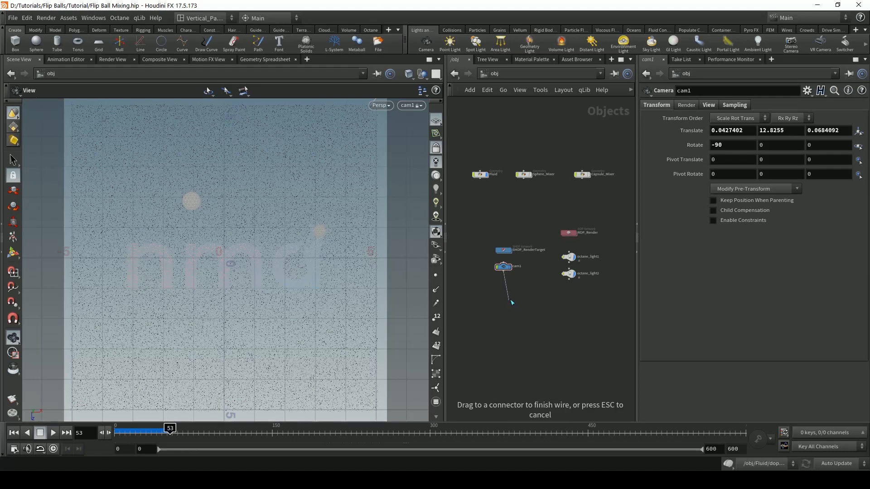
left_click_drag(503, 266, 503, 287)
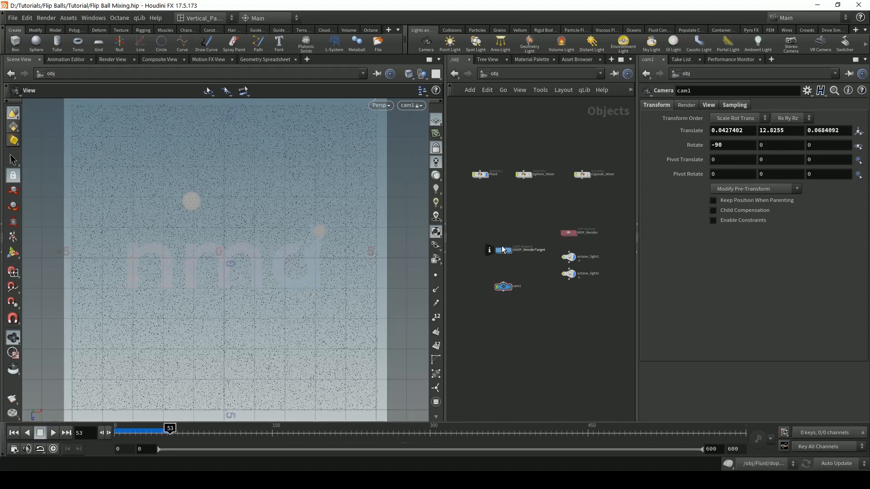
left_click_drag(503, 249, 485, 225)
Open Fluid_Material inside SHOP_RenderTarget and show the settings of its NT_TEX_IMAGE1 texture node.
double_click(485, 226)
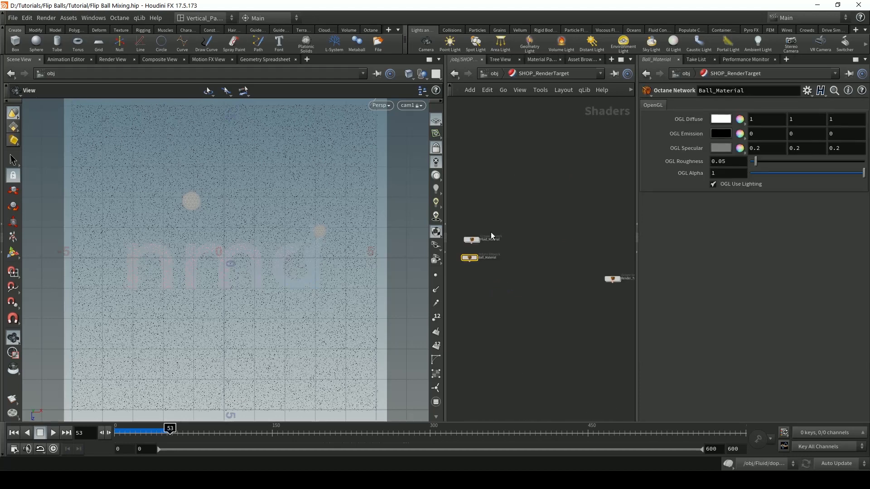
left_click(474, 242)
scroll(513, 253, "up", 4)
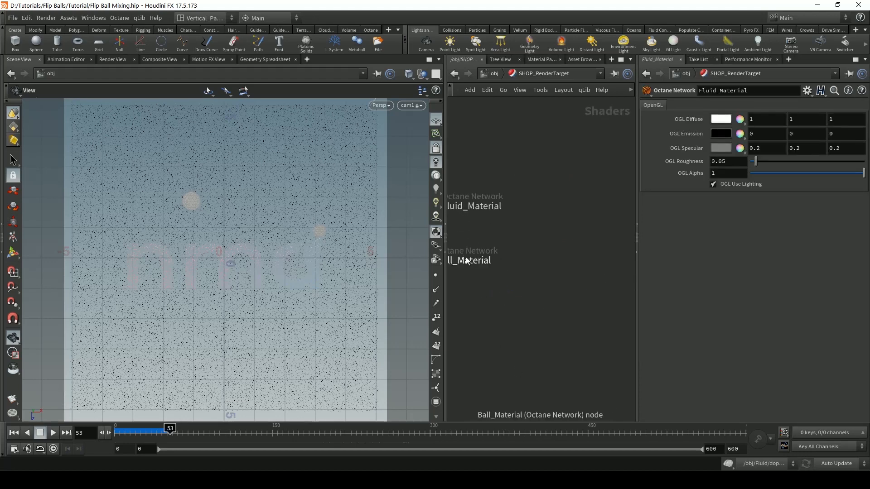
double_click(507, 233)
scroll(500, 260, "up", 4)
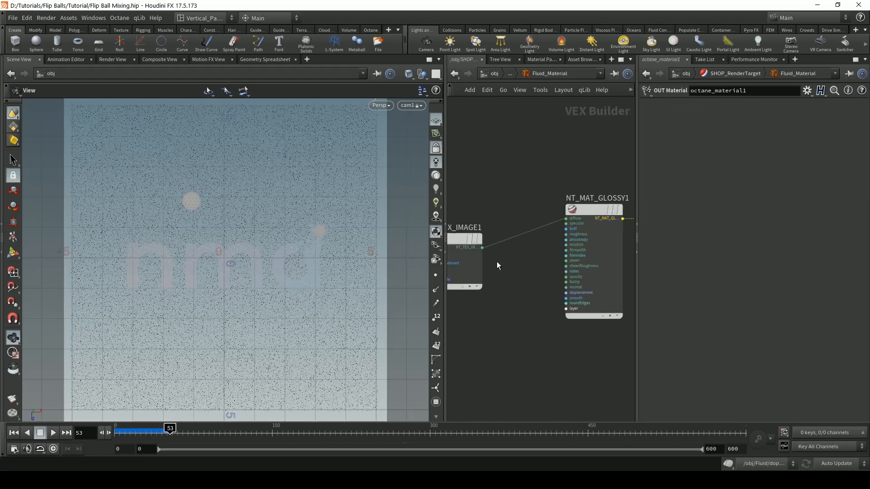
middle_click_drag(497, 266, 582, 289)
scroll(538, 290, "up", 3)
left_click(543, 244)
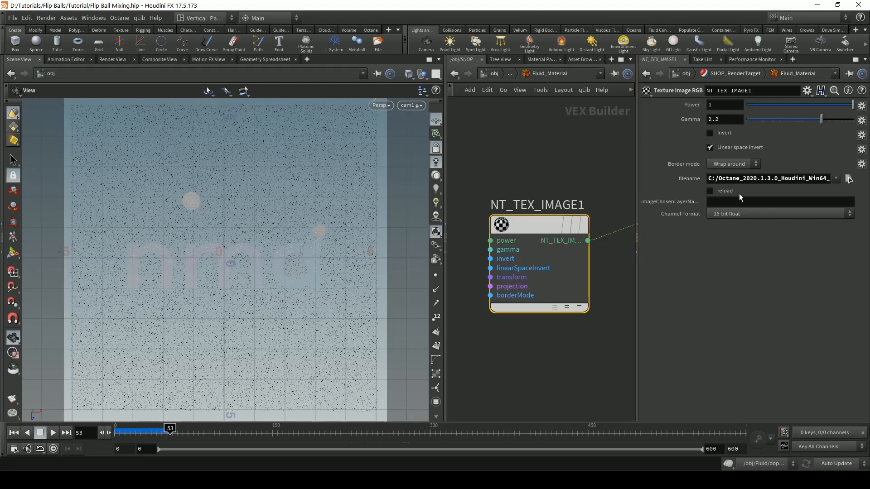
Read through the NT_TEX_IMAGE1 texture's full file path to see which image map it uses.
left_click(821, 178)
key("Right")
key("Right")
key("Right")
key("Right")
key("Right")
key("Right")
key("Right")
key("Right")
key("Right")
key("Right")
key("Right")
key("Right")
key("Right")
key("Right")
key("Right")
key("Right")
key("Right")
key("Right")
key("Right")
key("Right")
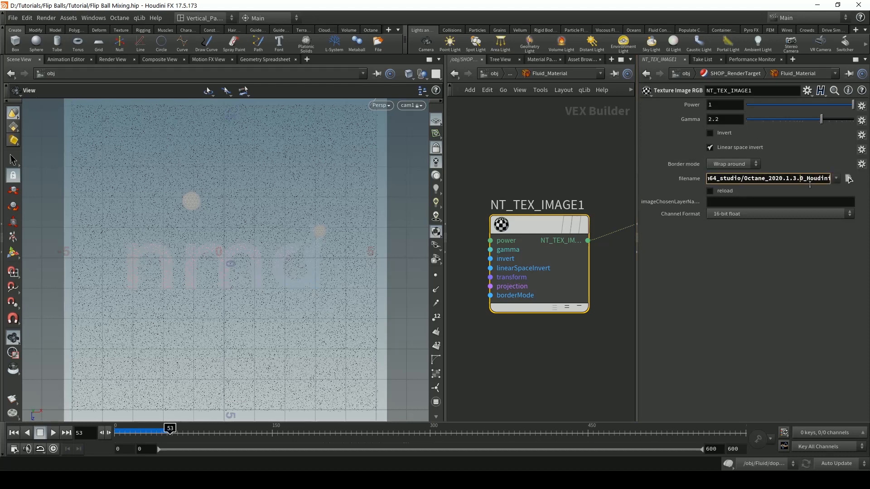
key("Right")
key("Right")
key("Right")
key("Right")
key("Right")
key("Right")
key("Right")
key("Right")
key("Right")
key("Right")
key("Right")
key("Right")
key("Right")
key("Right")
key("Right")
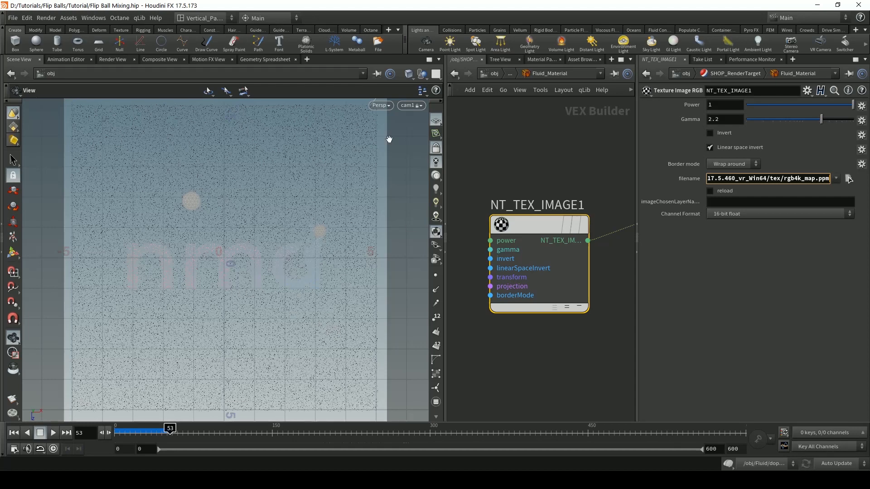
In the Fluid object's Octane particle settings, enable Render as sphere particles and Pack Color/Alpha attributes in the UV map.
left_click(495, 73)
scroll(524, 197, "up", 5)
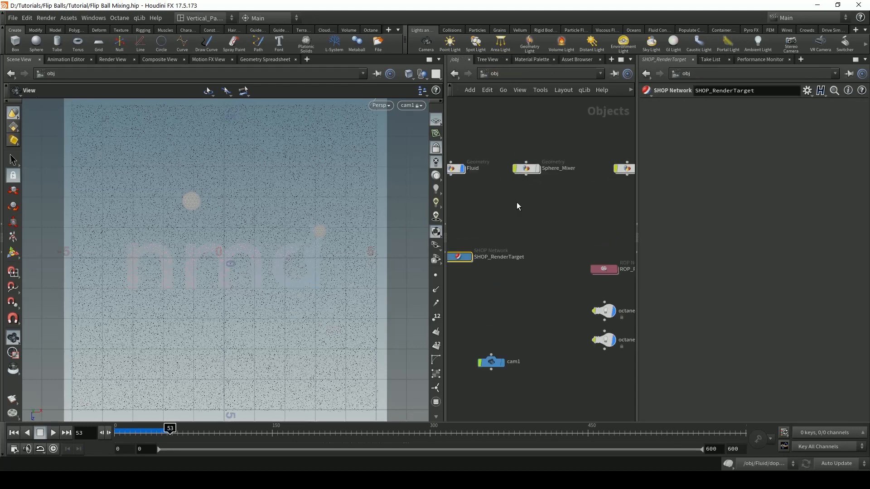
double_click(524, 197)
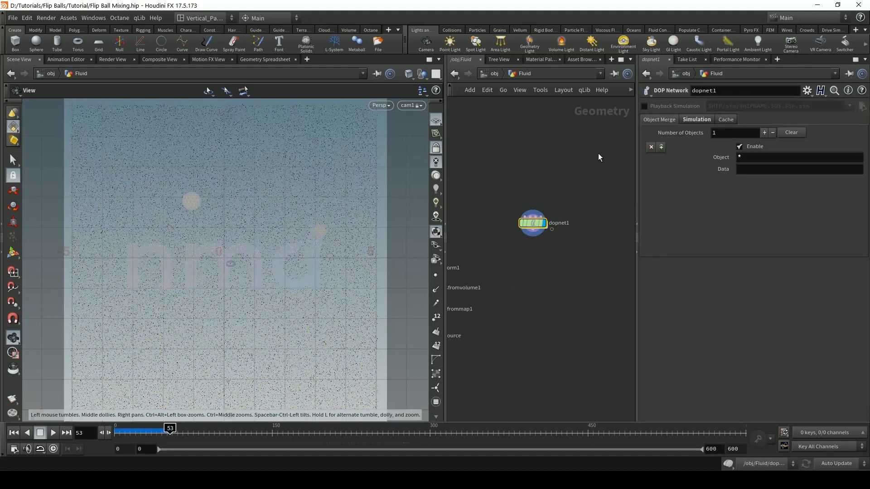
key("u")
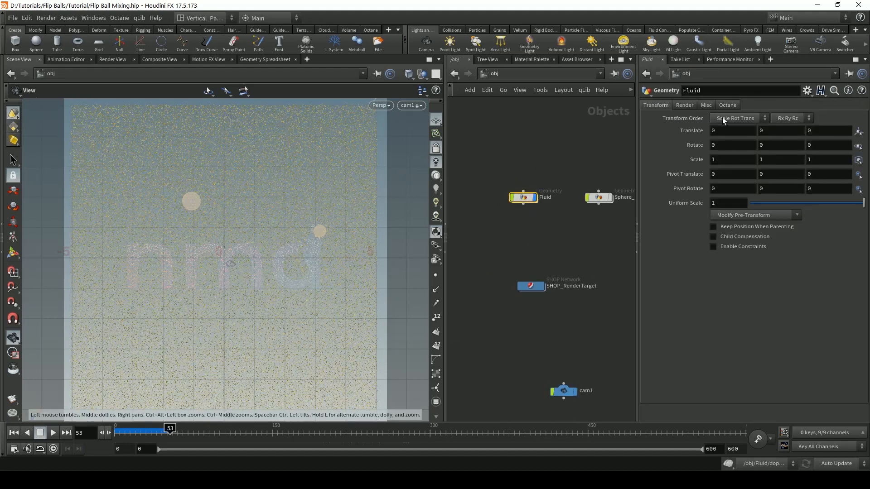
left_click(727, 105)
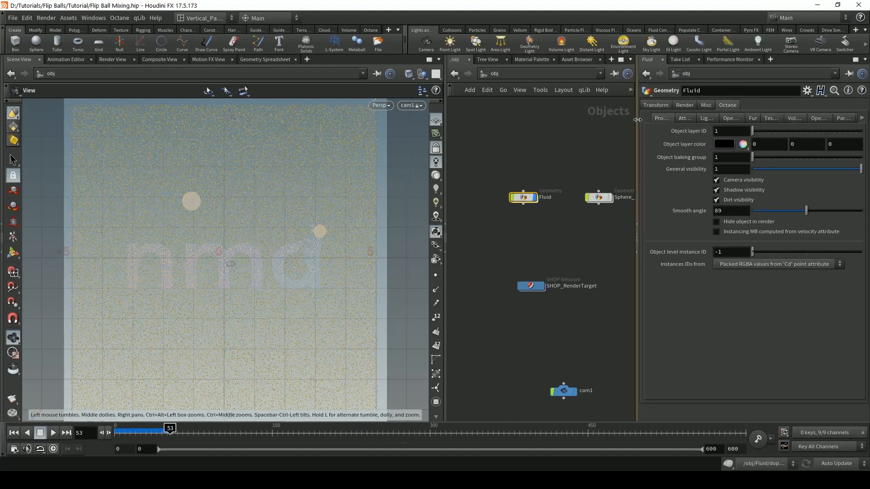
left_click_drag(446, 128, 330, 129)
left_click(743, 118)
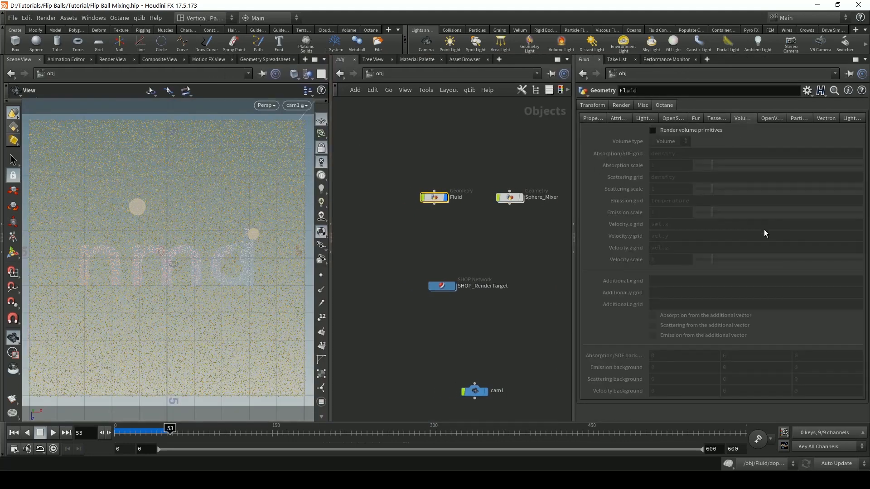
left_click(794, 118)
left_click(653, 131)
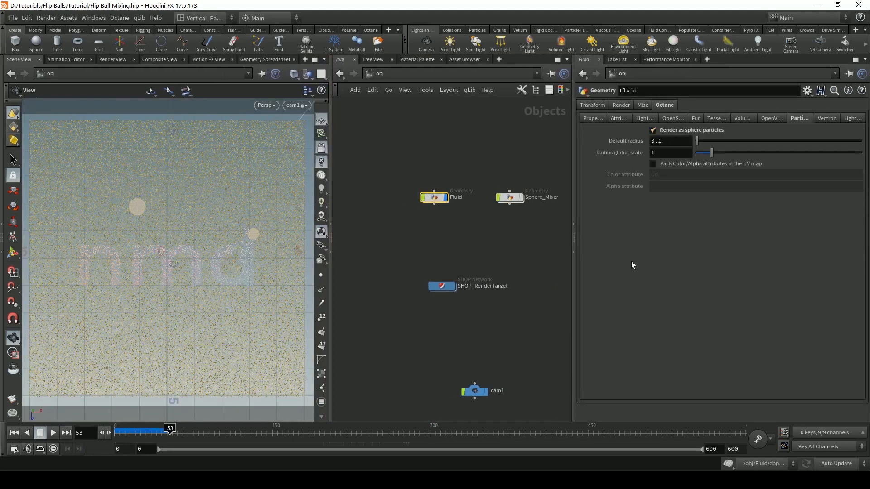
left_click(654, 164)
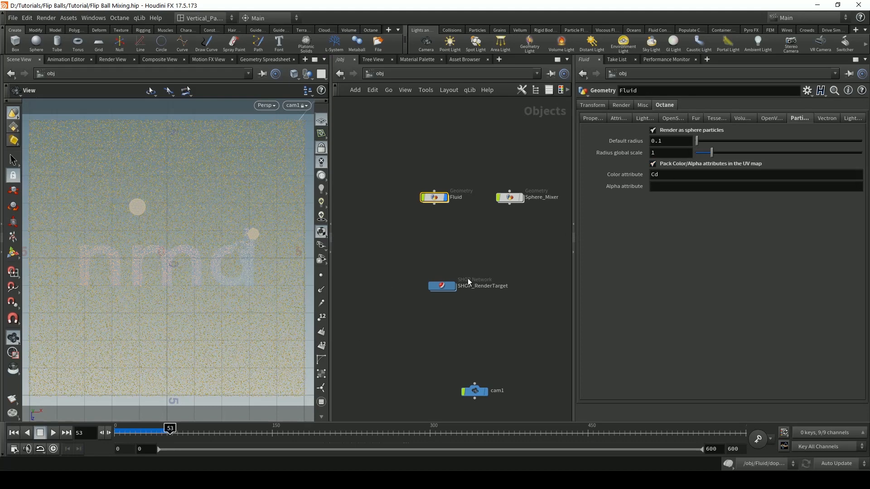
Move the cam1 node closer beneath SHOP_RenderTarget in the object network.
middle_click_drag(451, 399, 399, 334)
middle_click_drag(442, 274, 397, 284)
left_click_drag(388, 338, 396, 284)
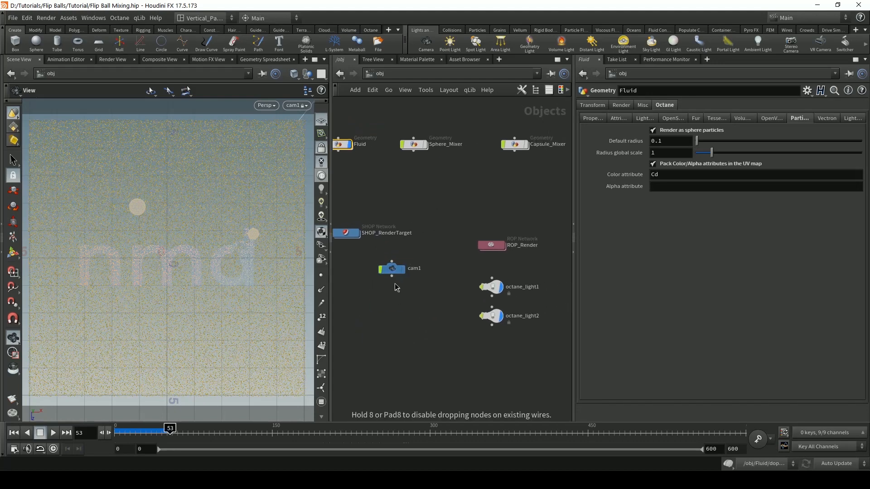
Open Octane_ROP1 inside ROP_Render and examine its camera, render target and image output settings.
middle_click_drag(446, 315, 493, 304)
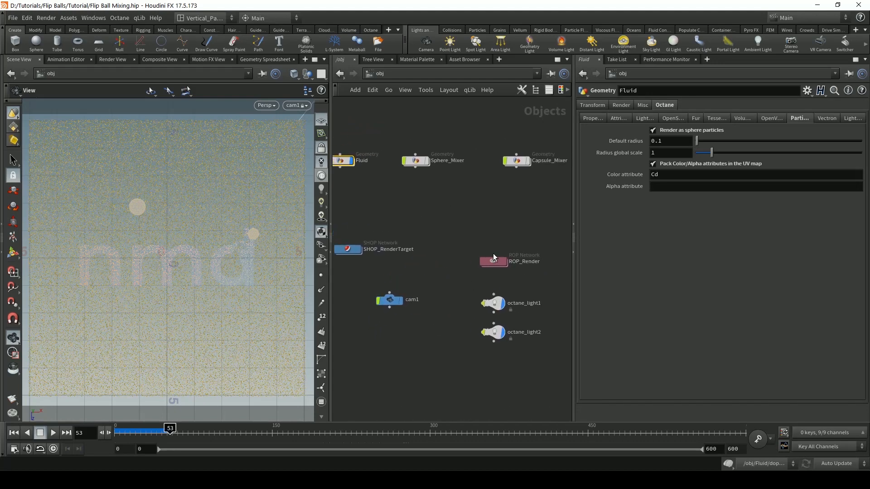
double_click(493, 260)
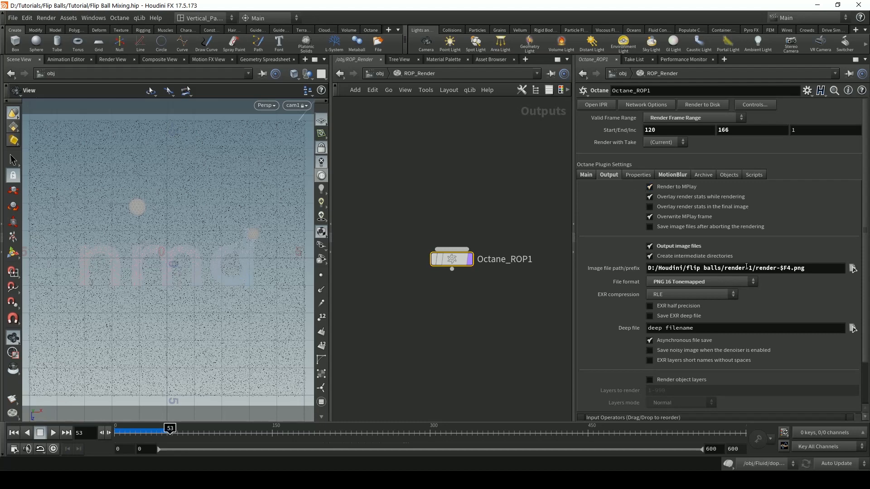
left_click(608, 174)
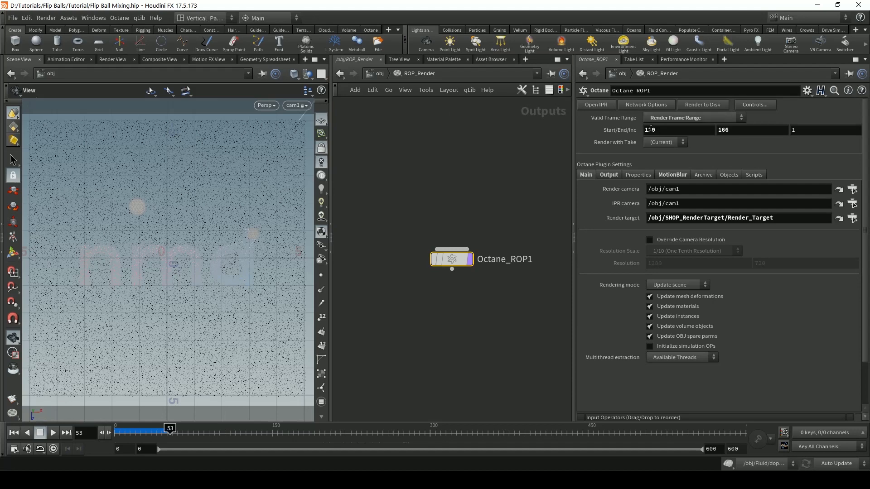
Return to the object level, move to frame 151 and launch the Octane IPR preview of the scene.
left_click(379, 74)
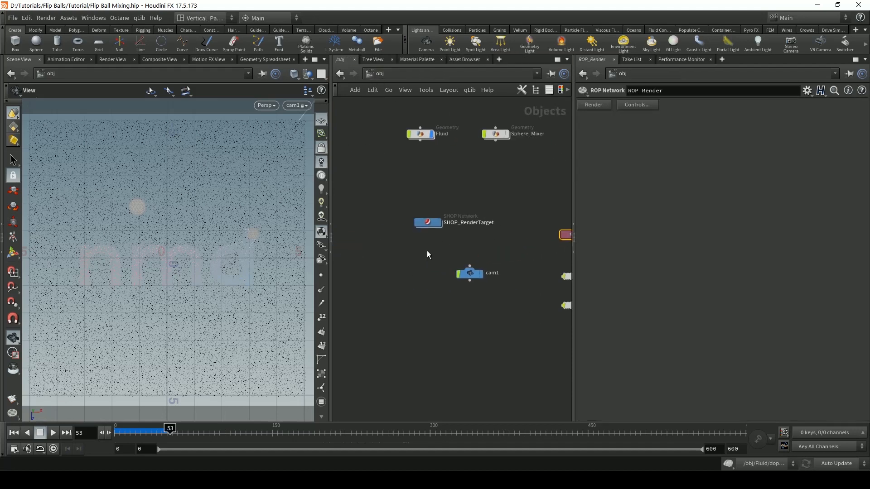
left_click(273, 434)
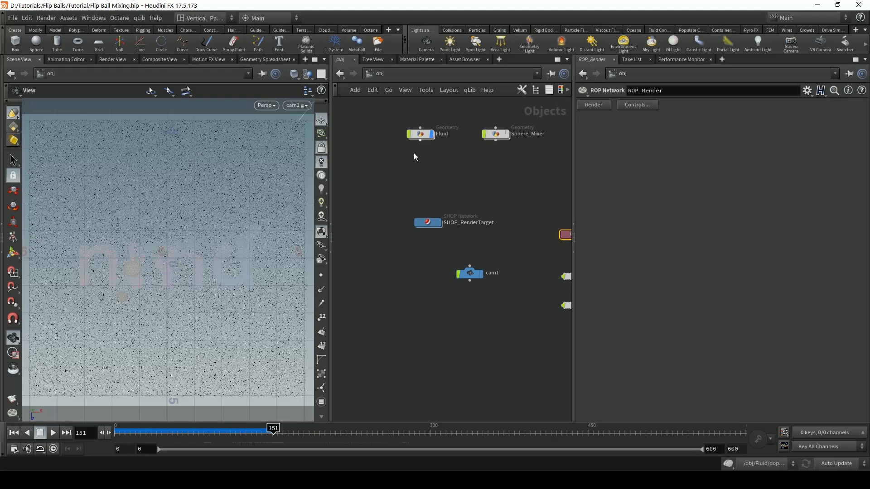
mouse_move(420, 138)
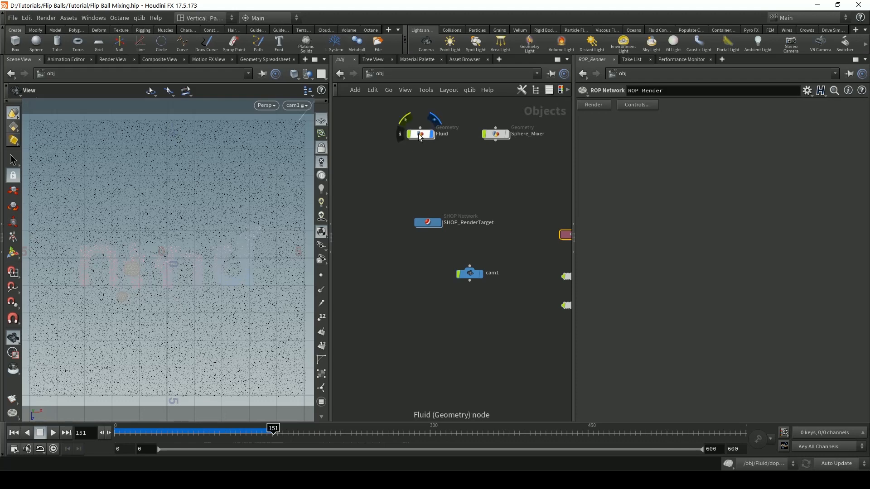
left_click(370, 30)
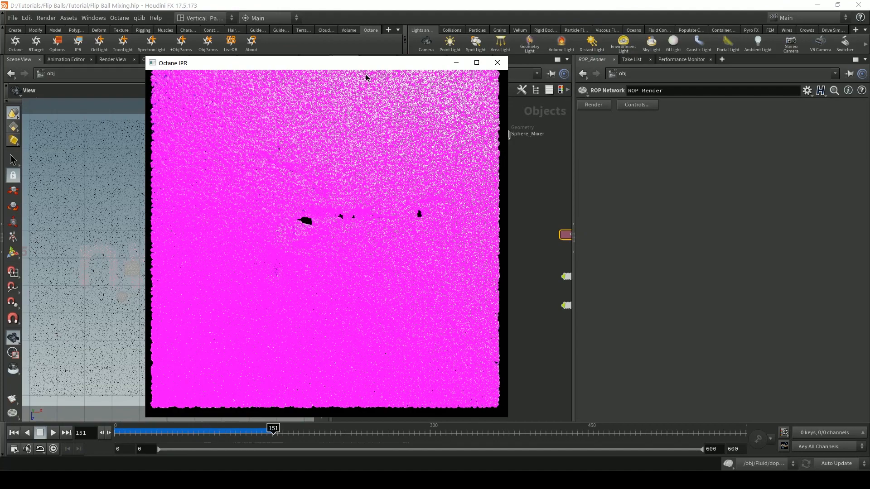
Show the render controls in the Octane IPR window, check the particle render, and minimize the window.
right_click(362, 72)
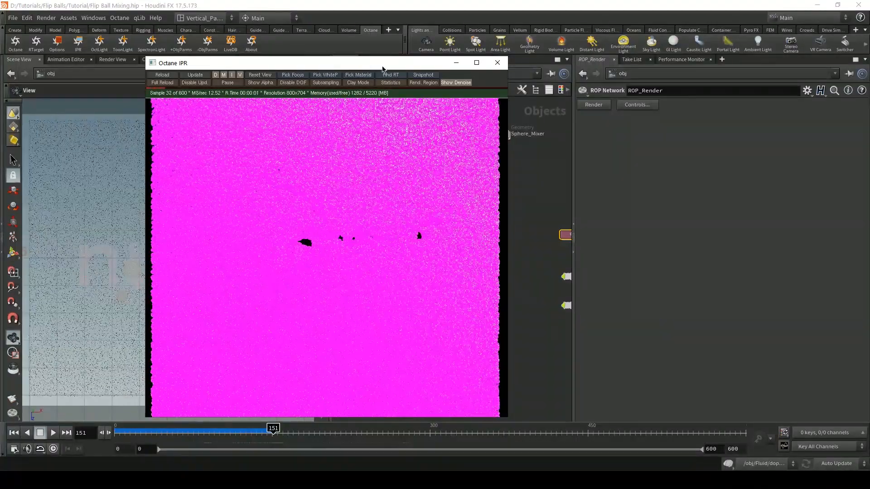
left_click_drag(363, 64, 260, 52)
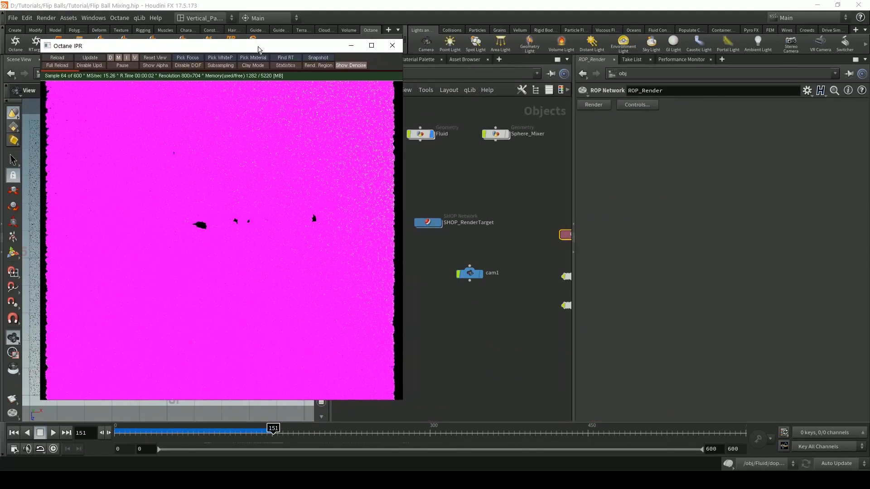
mouse_move(407, 109)
left_mouse_down()
mouse_move(292, 111)
mouse_move(412, 113)
left_mouse_up()
left_click_drag(348, 49, 533, 37)
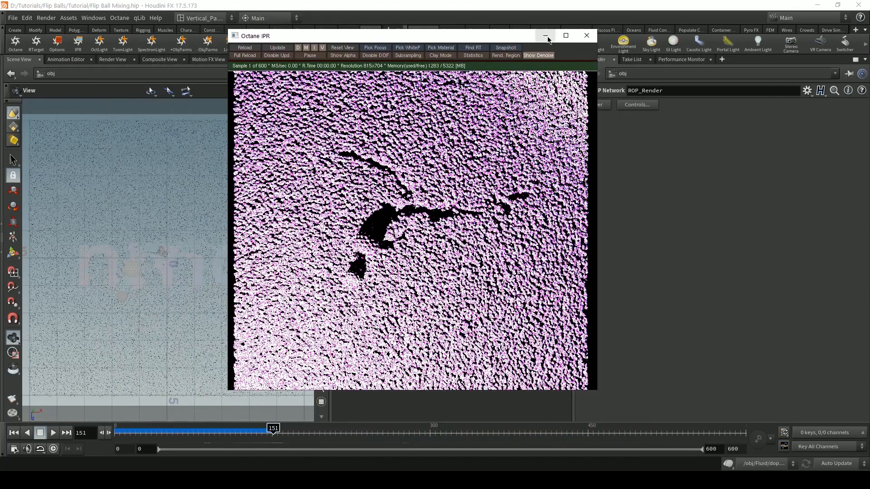
left_click(546, 36)
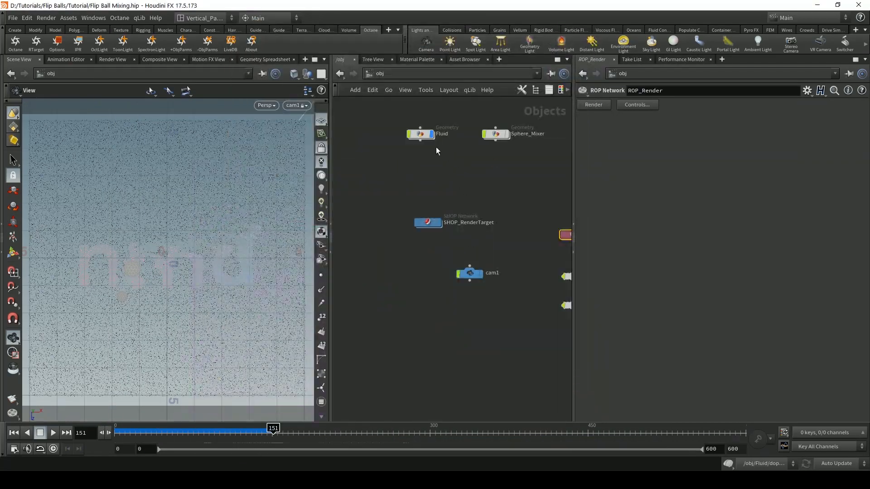
Assign Fluid_Material from SHOP_RenderTarget to the Fluid object and restore the Octane IPR beside its parameters.
left_click(420, 134)
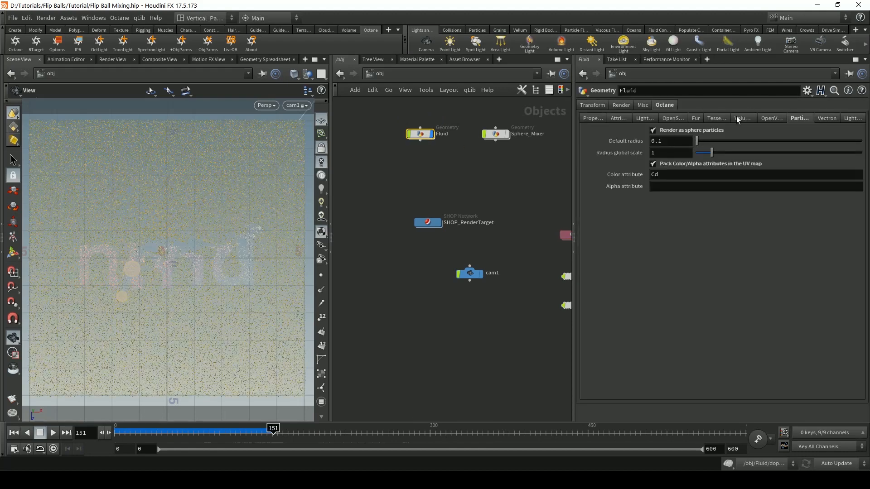
left_click(643, 104)
left_click(621, 105)
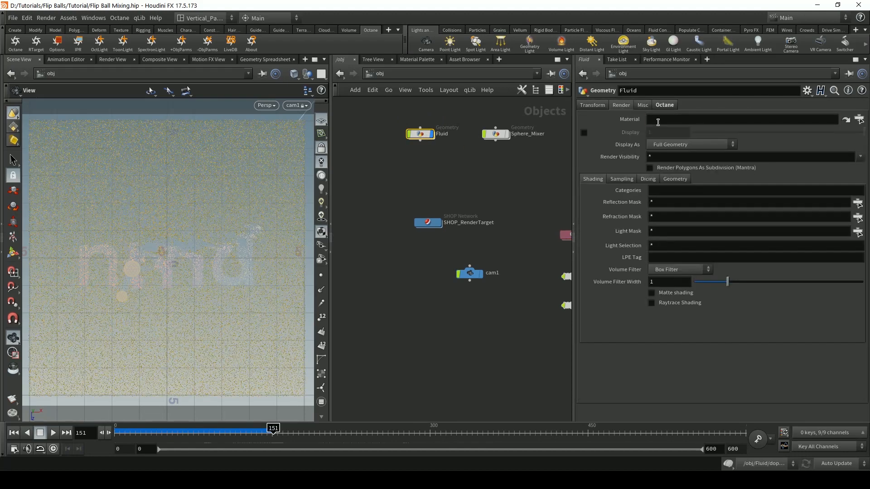
left_click(848, 121)
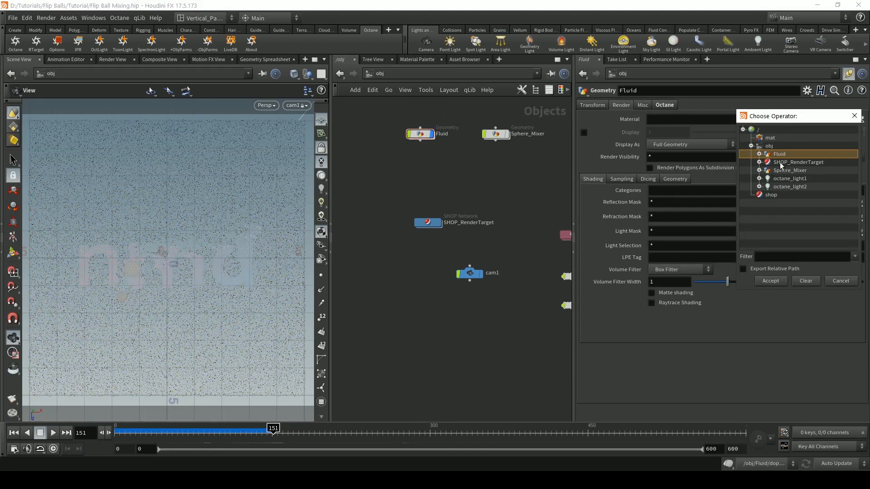
left_click(754, 162)
left_click(759, 162)
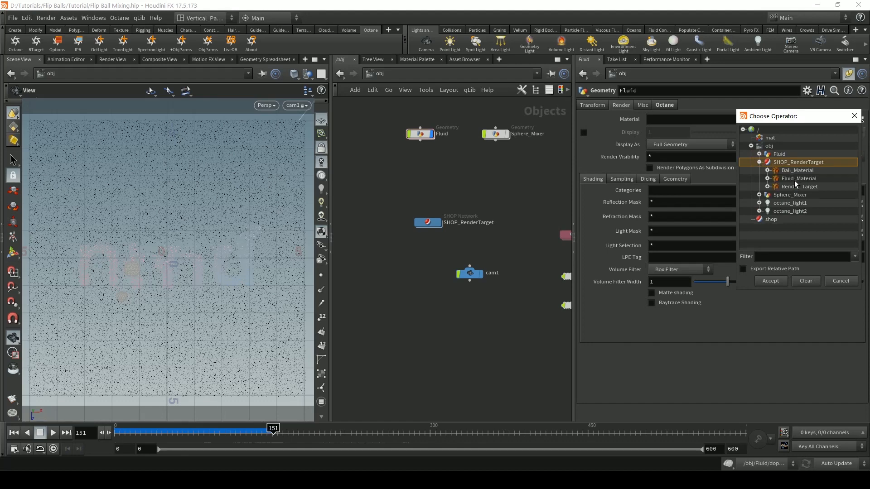
double_click(800, 179)
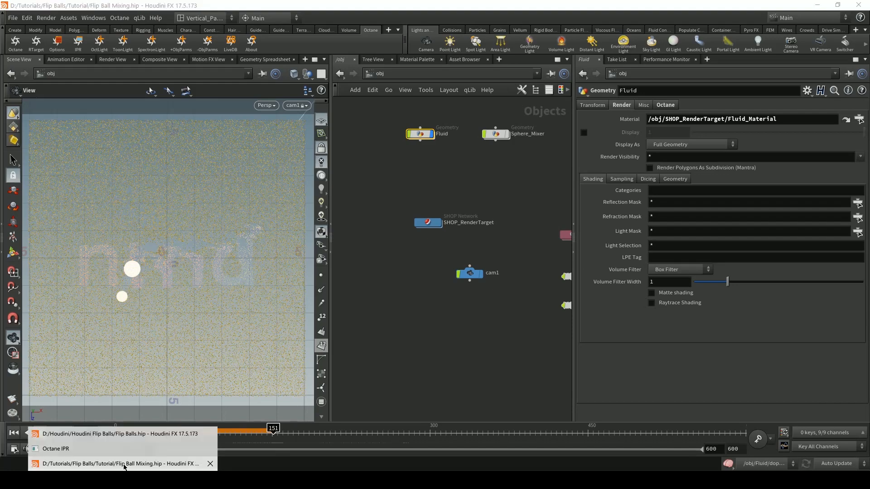
left_click(132, 451)
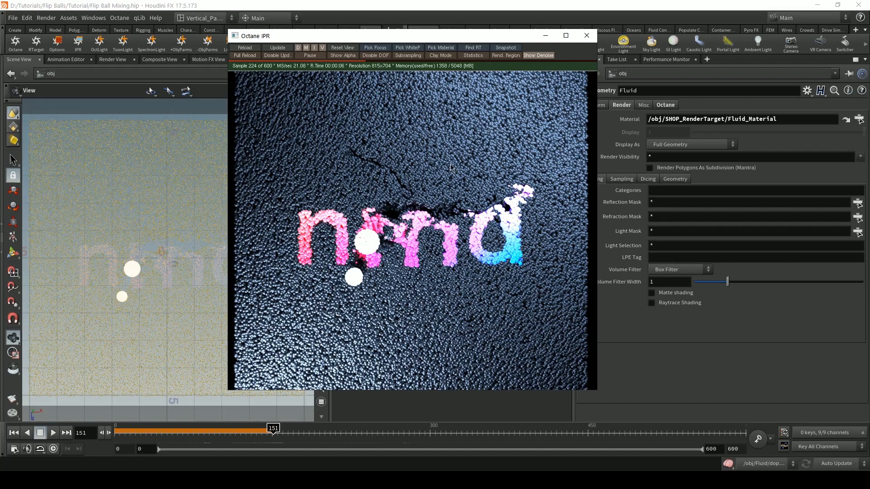
left_click_drag(495, 39, 377, 50)
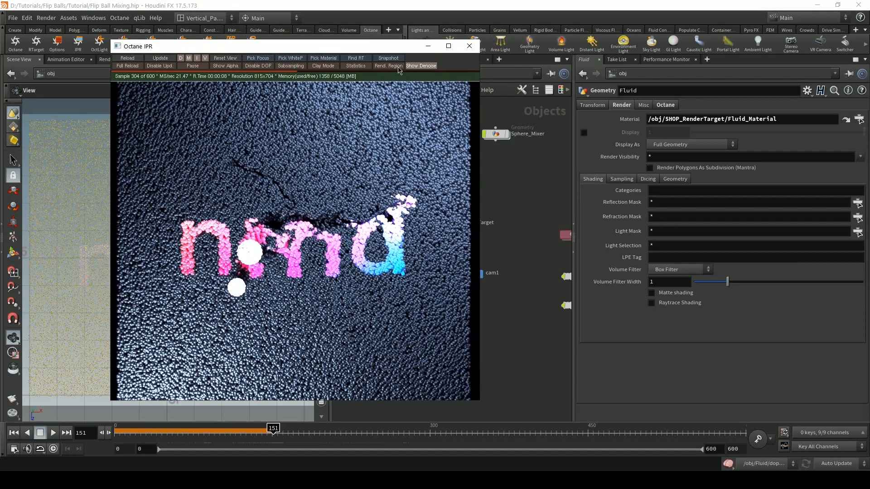
Set the Fluid object's Octane particle default radius and radius global scale to 0.01, and reload the IPR.
left_click(663, 105)
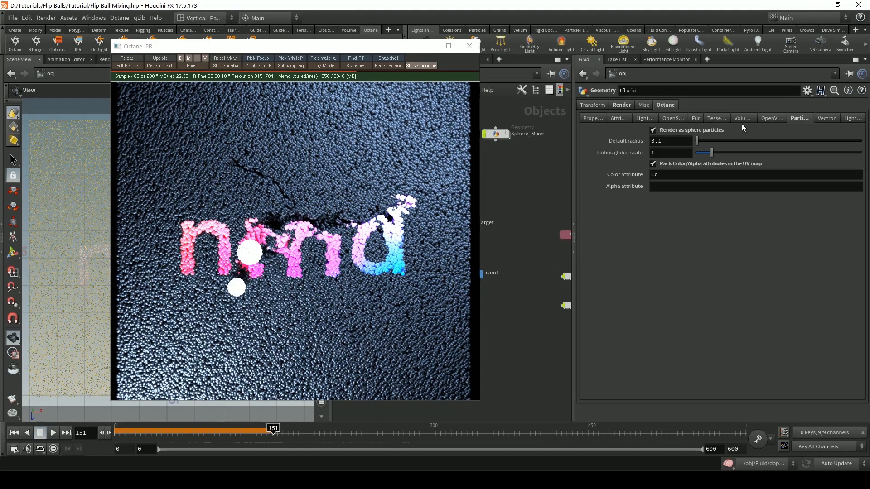
double_click(676, 145)
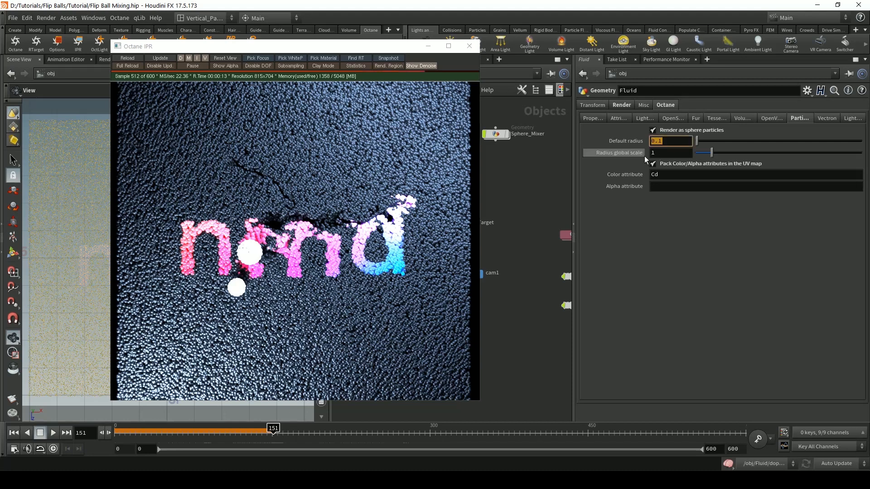
type("0.0")
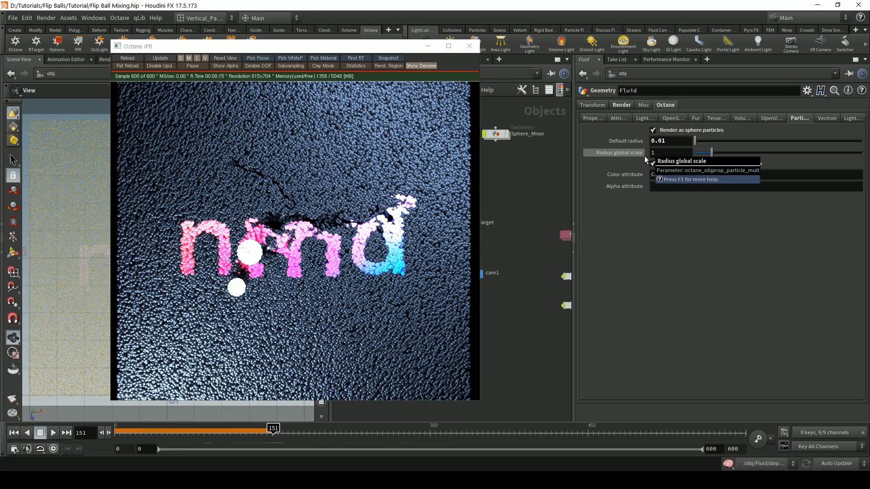
key("Return")
double_click(664, 152)
type("0.01")
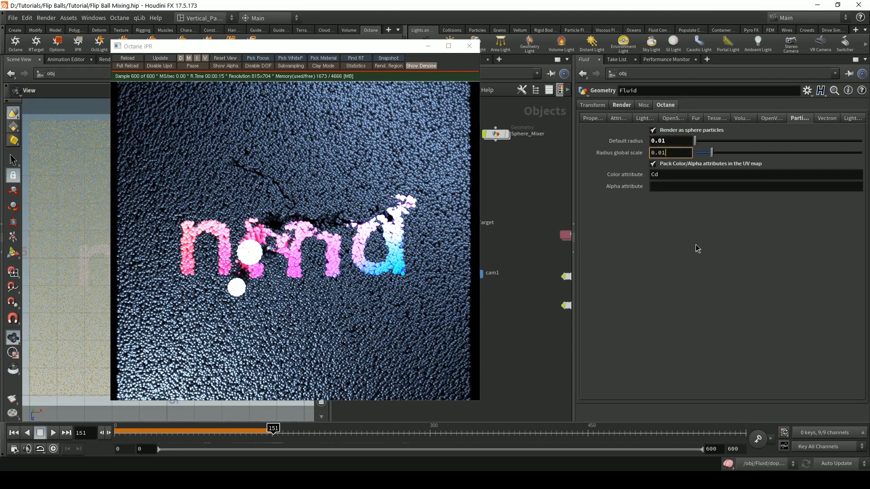
key("Return")
left_click(126, 66)
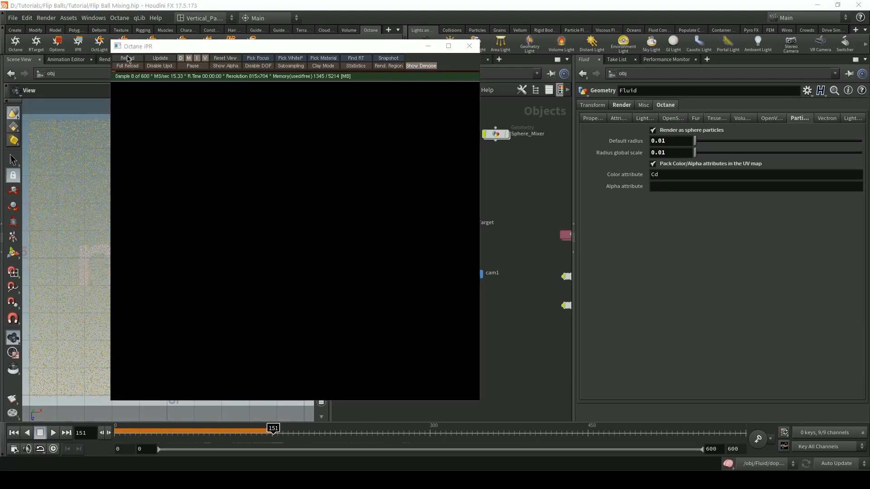
Raise the Fluid particles' default radius and radius global scale to 0.03, and refresh the IPR render.
left_click(669, 152)
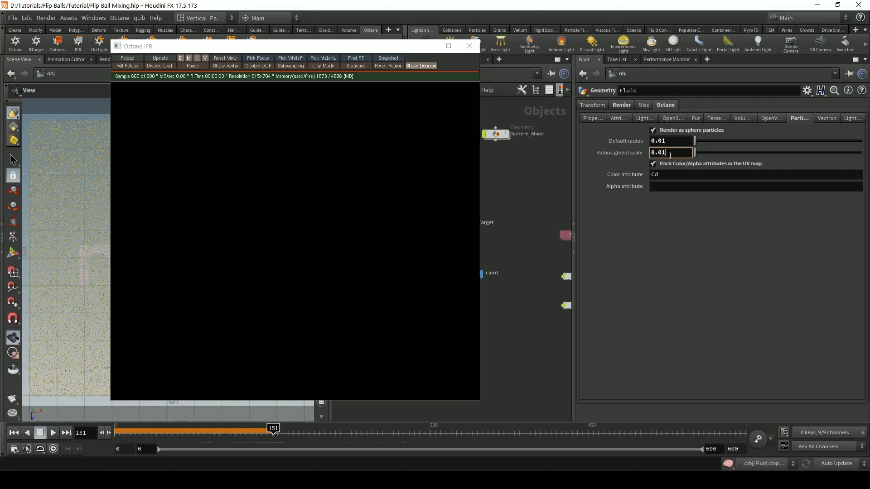
left_click(671, 141)
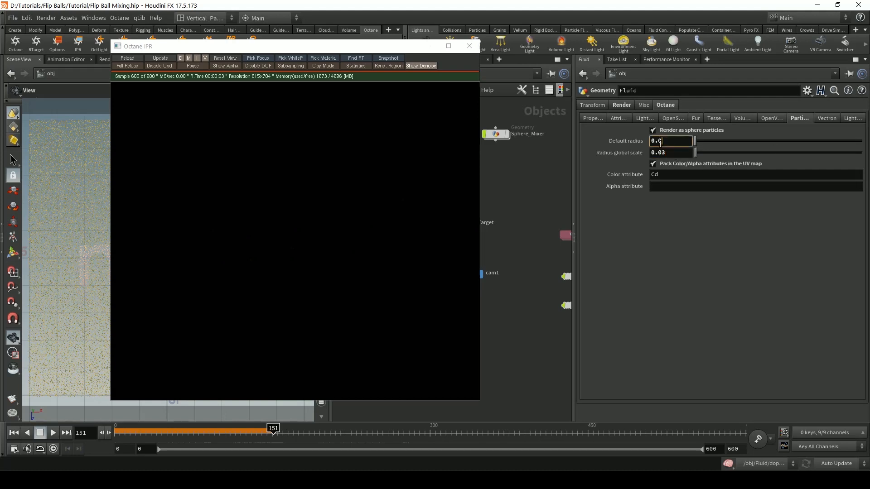
type("3")
key("Return")
left_click(138, 60)
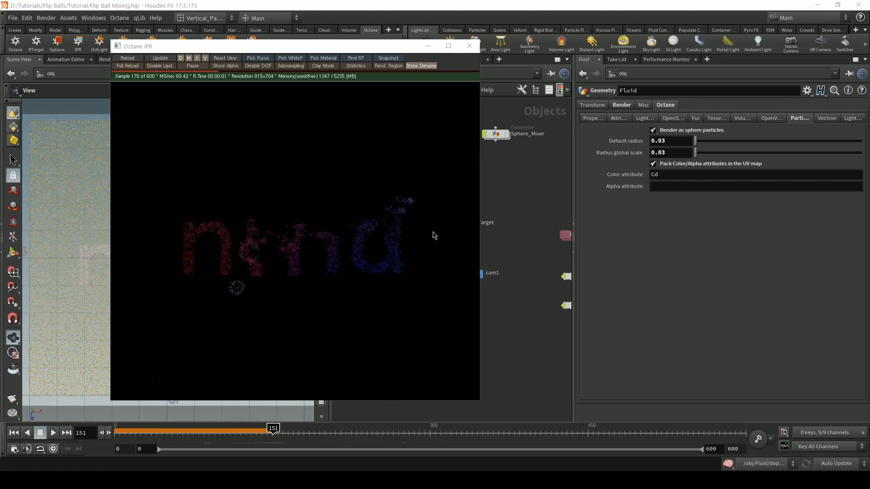
Disable depth of field in the Octane IPR and inspect the rendered fluid particles up close.
scroll(272, 262, "up", 5)
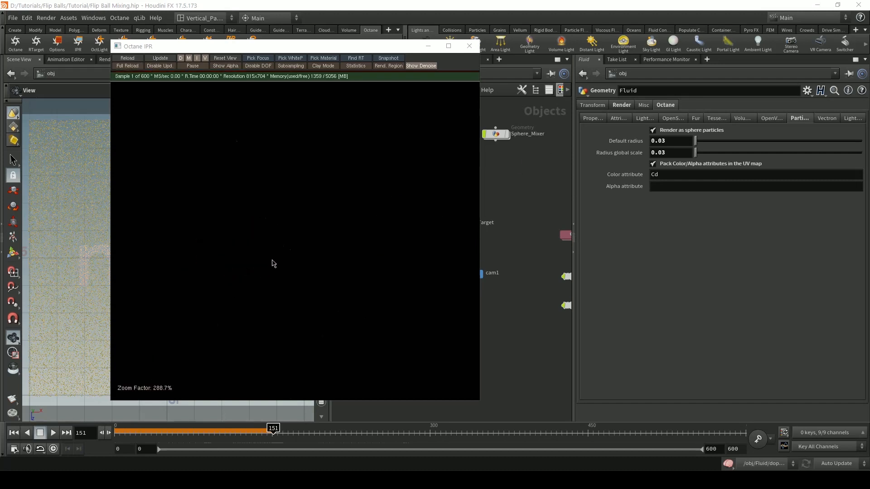
scroll(294, 260, "up", 1)
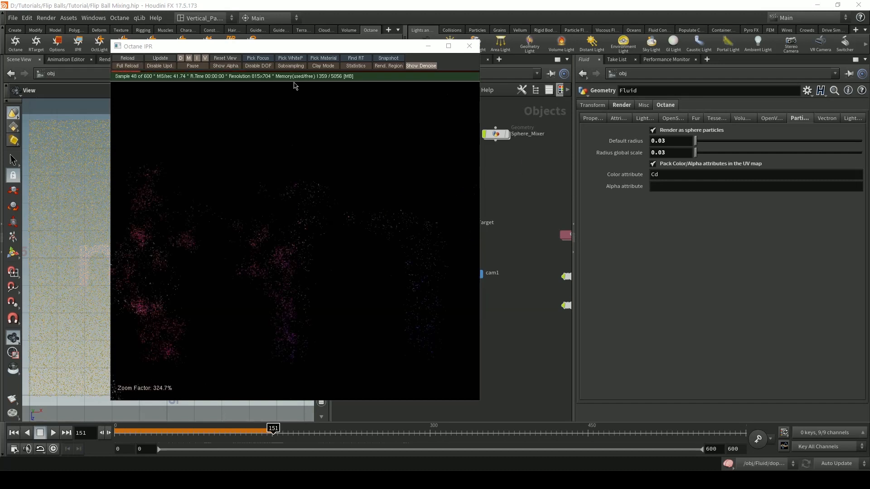
scroll(291, 277, "up", 1)
scroll(293, 267, "up", 1)
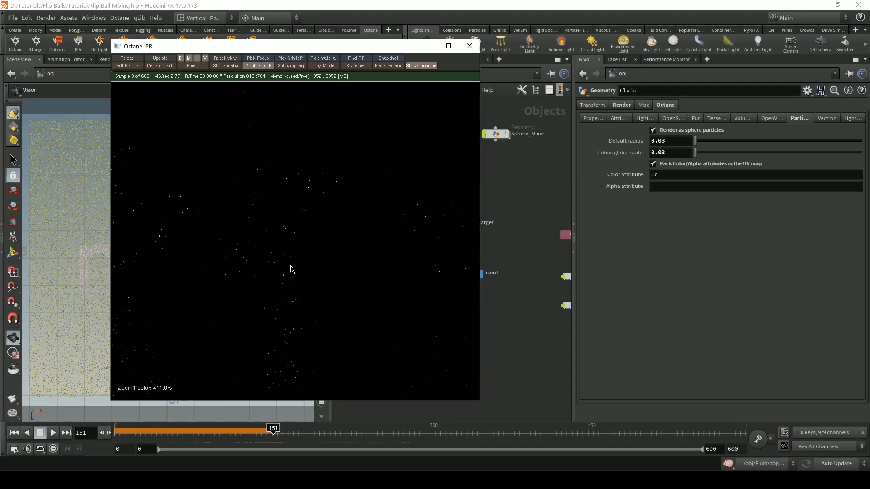
scroll(292, 269, "up", 5)
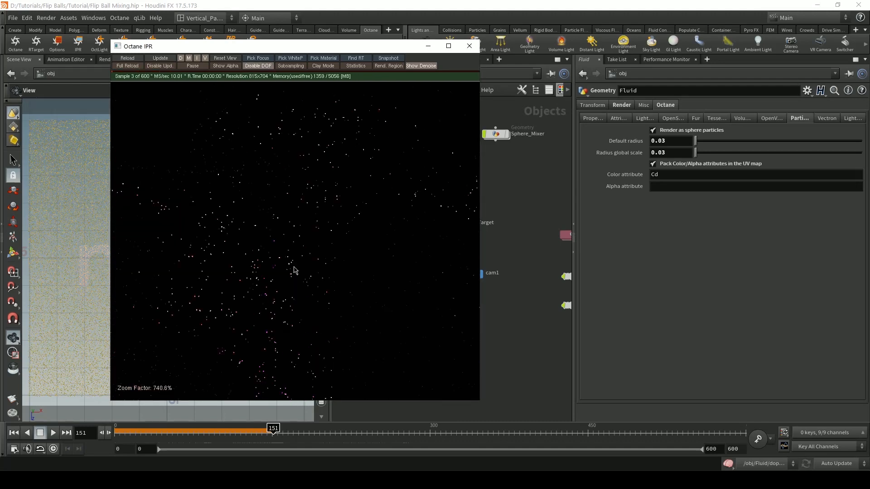
Increase the Fluid particles' radius global scale and default radius to 0.07, and reload the IPR.
left_click(679, 153)
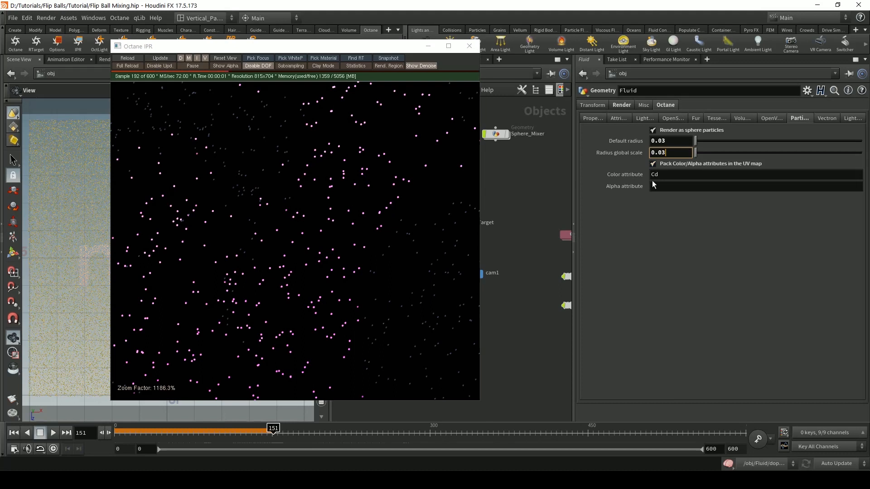
key("BackSpace")
type("7")
key("Return")
left_click(685, 142)
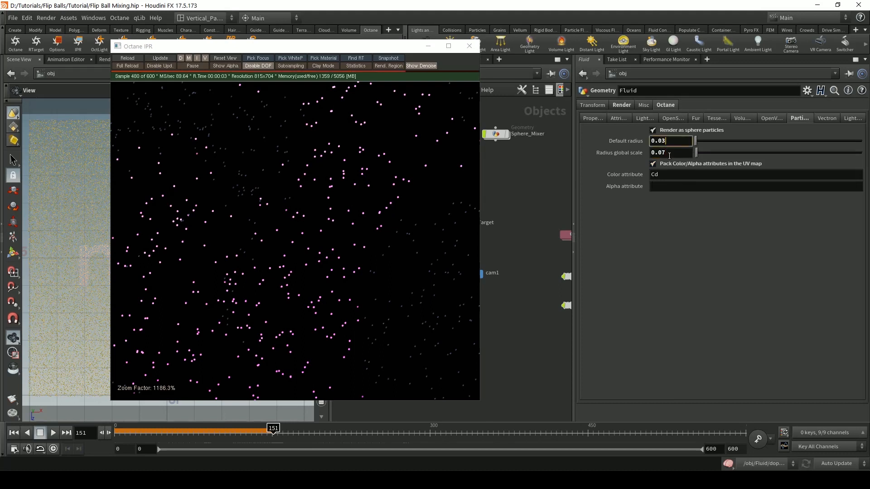
key("BackSpace")
type("7")
key("Return")
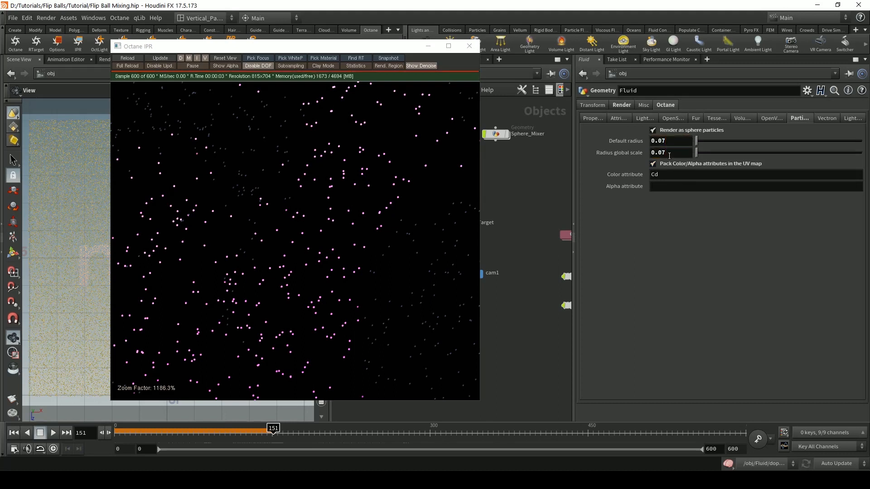
left_click(134, 60)
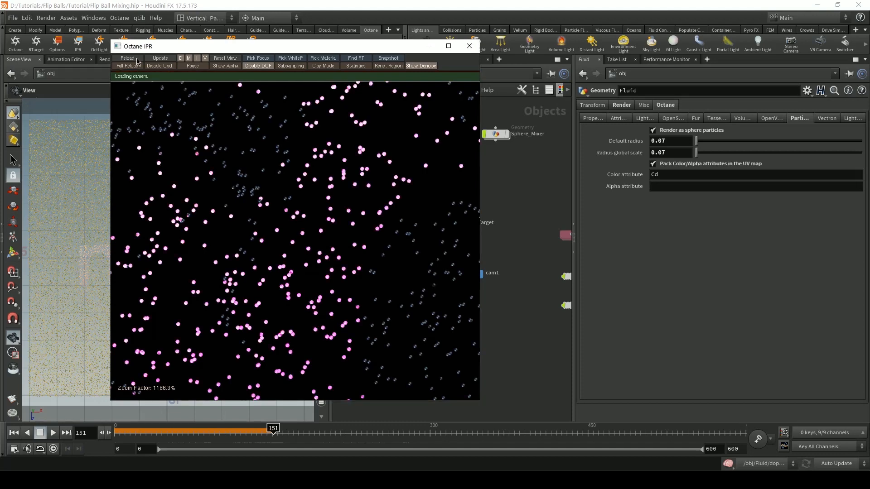
Set the Fluid particles' radius global scale and default radius to 0.1, and reload the IPR.
left_click(675, 153)
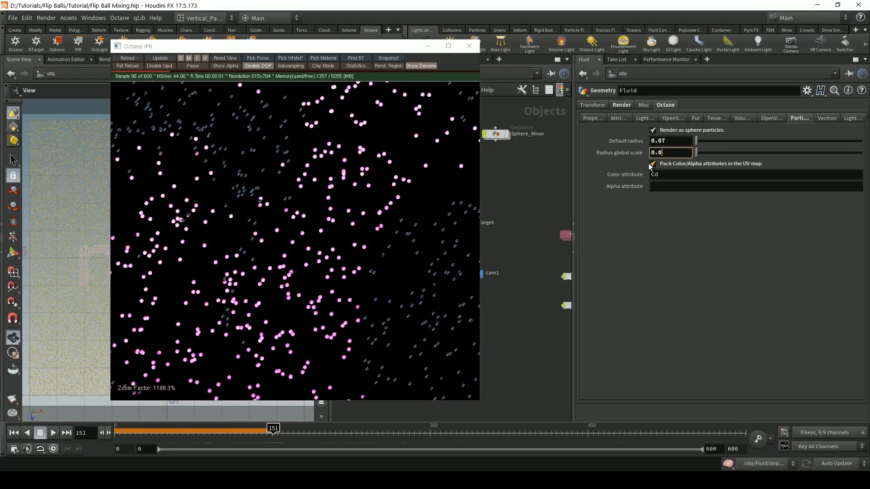
key("BackSpace")
type("1")
left_click(672, 141)
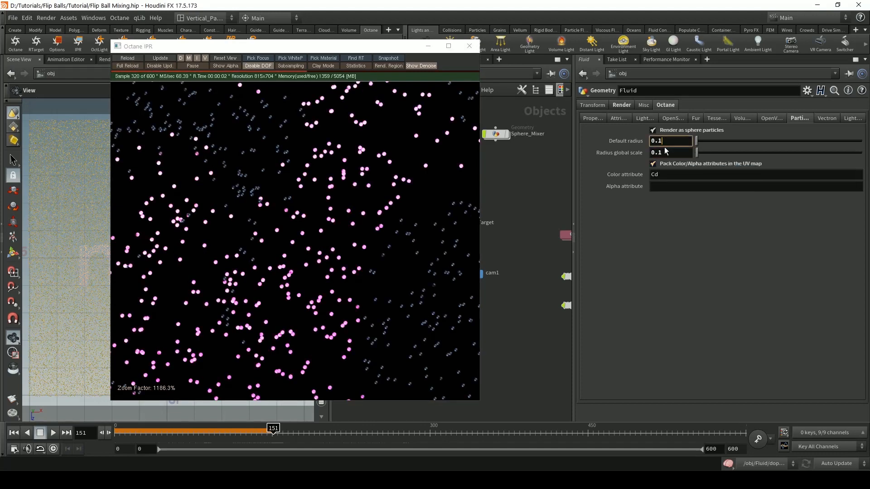
left_click(130, 60)
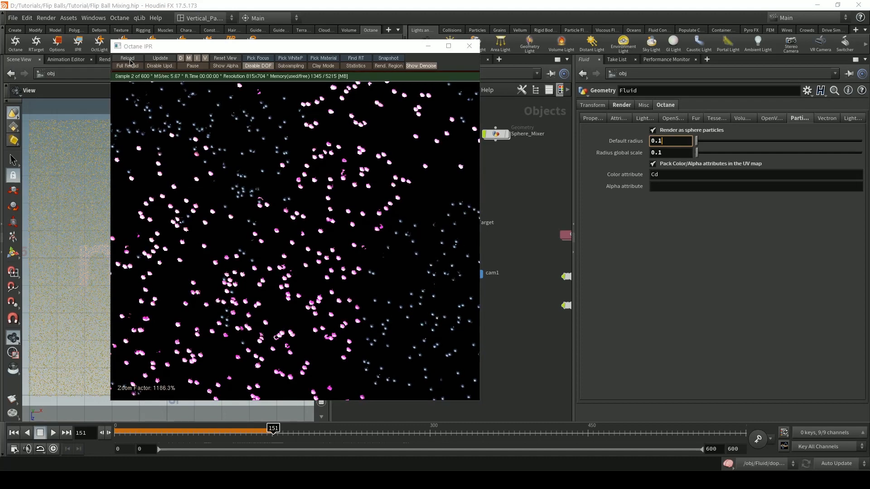
key("Return")
Set the Fluid particles' radius global scale to 0.2, reload the IPR, check the full render, and minimize the render window.
left_click(679, 152)
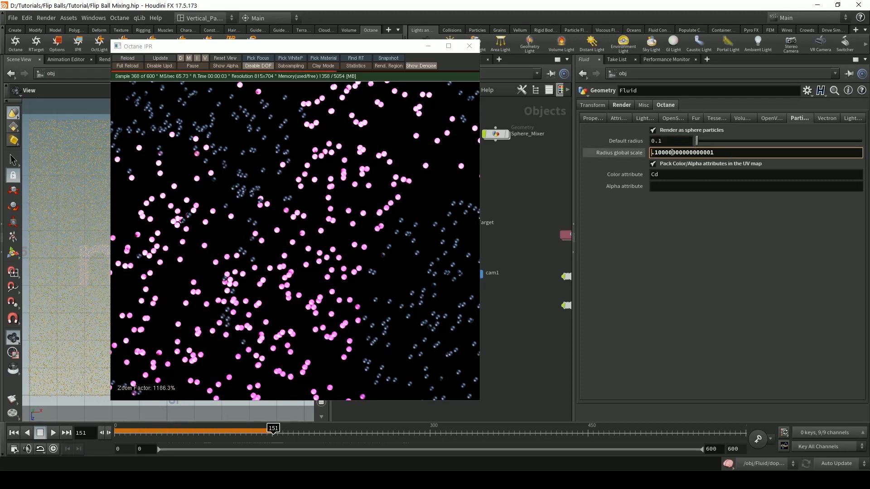
double_click(659, 152)
key("Return")
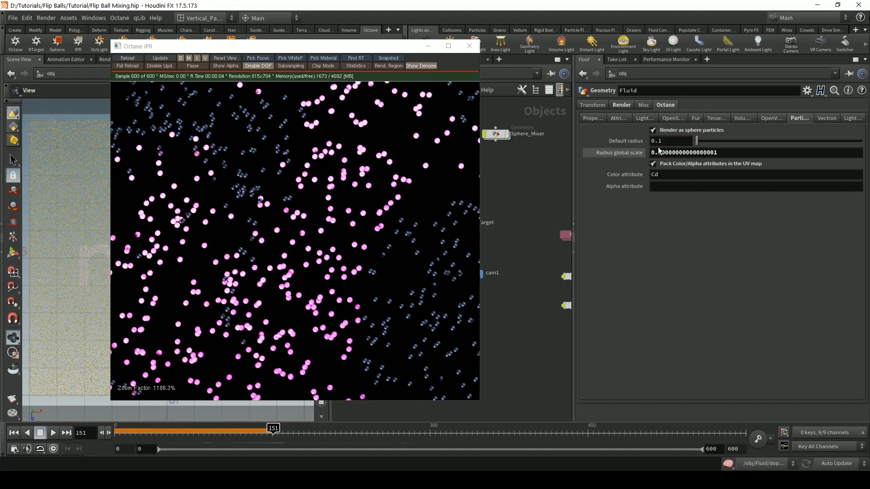
left_click(136, 59)
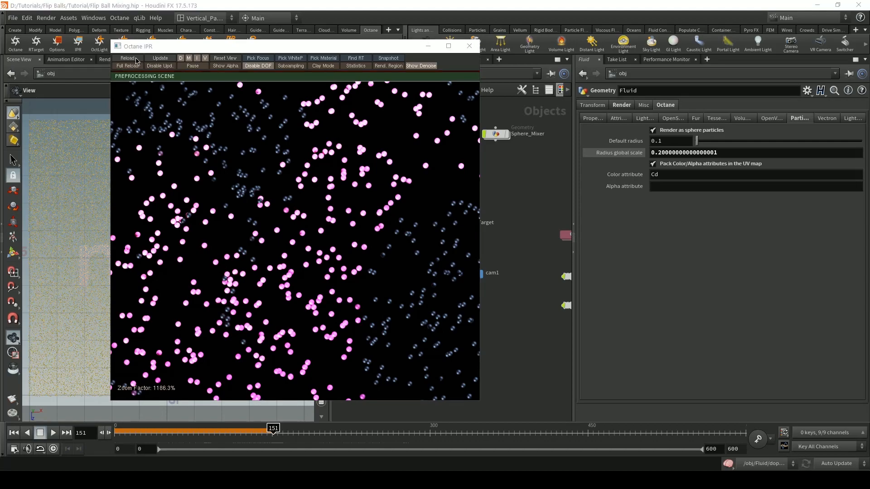
scroll(297, 227, "down", 5)
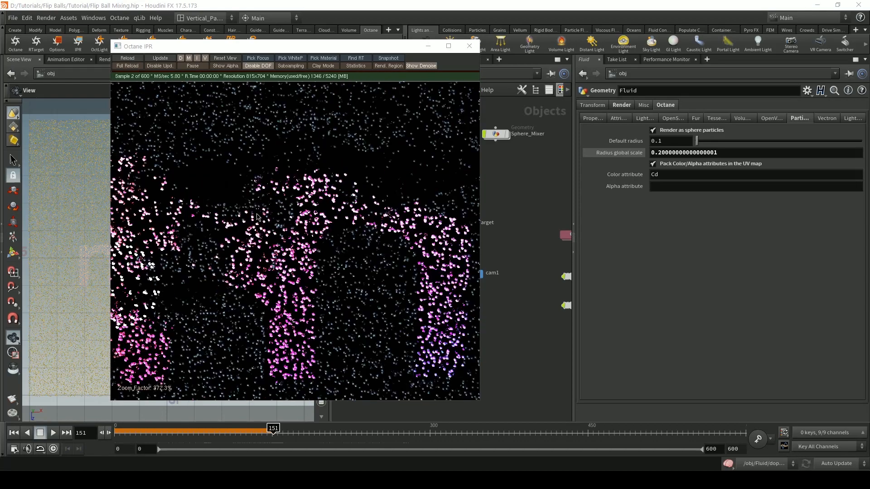
scroll(257, 234, "down", 1)
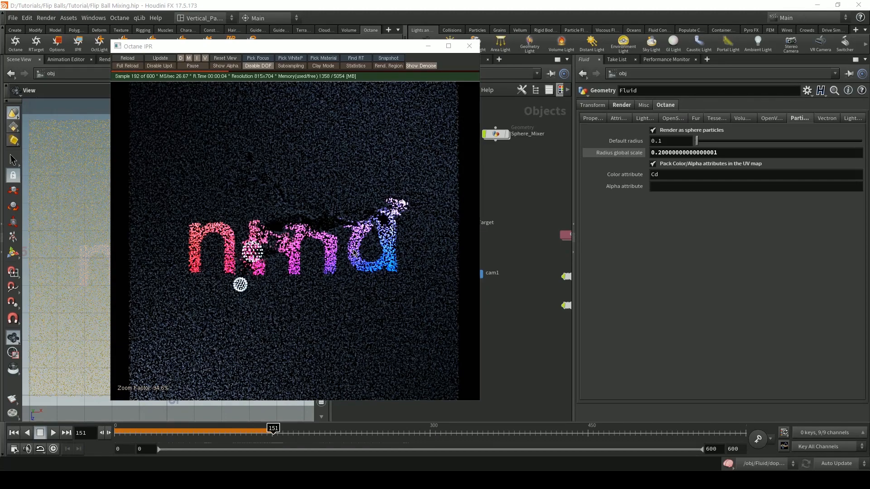
scroll(306, 252, "down", 1)
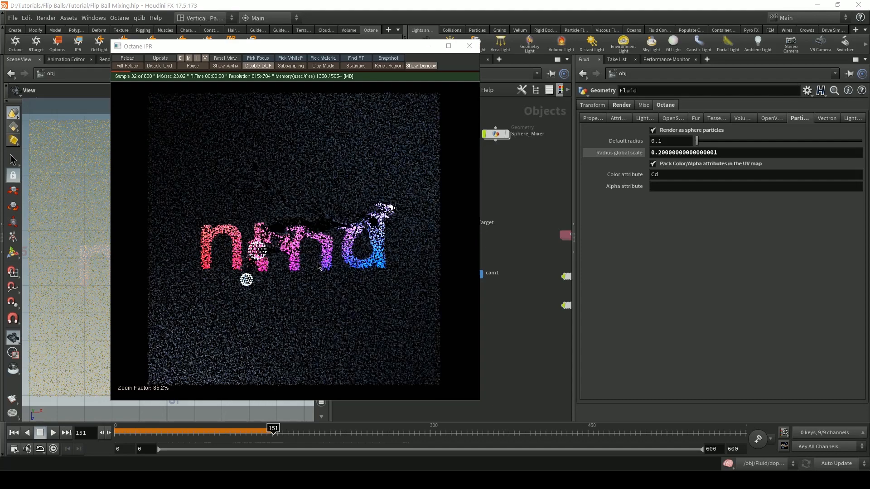
scroll(306, 252, "up", 1)
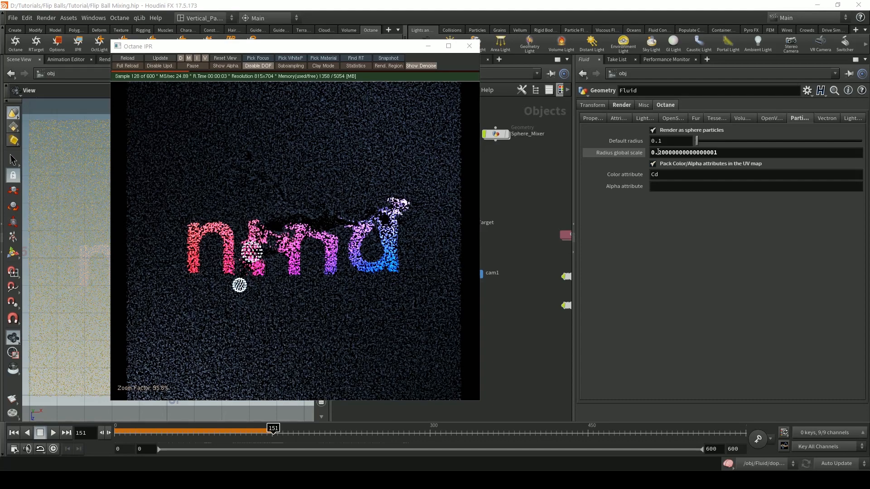
left_click(127, 59)
left_click_drag(354, 49, 299, 38)
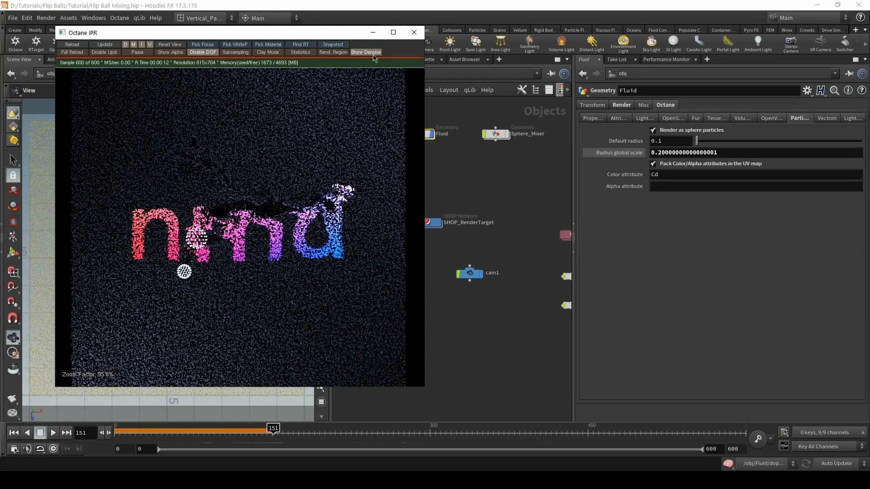
left_click(373, 32)
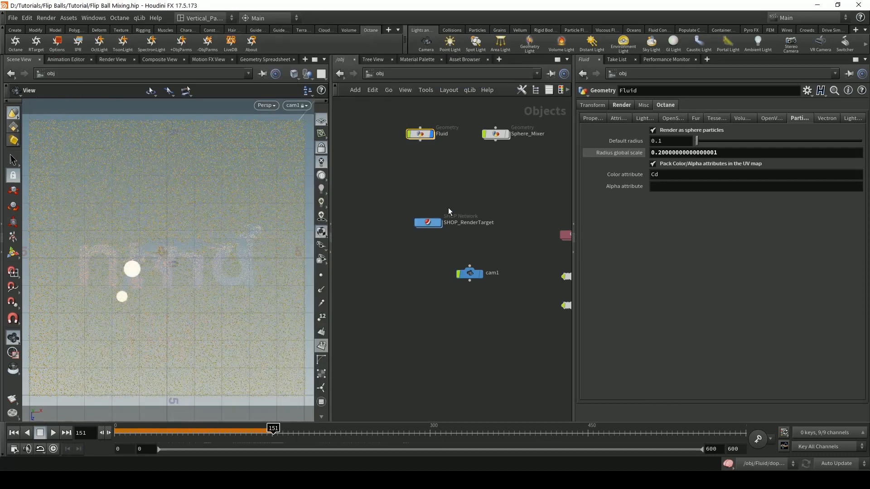
Add a Dop Import node below dopnet1 inside the Fluid geometry network.
double_click(423, 138)
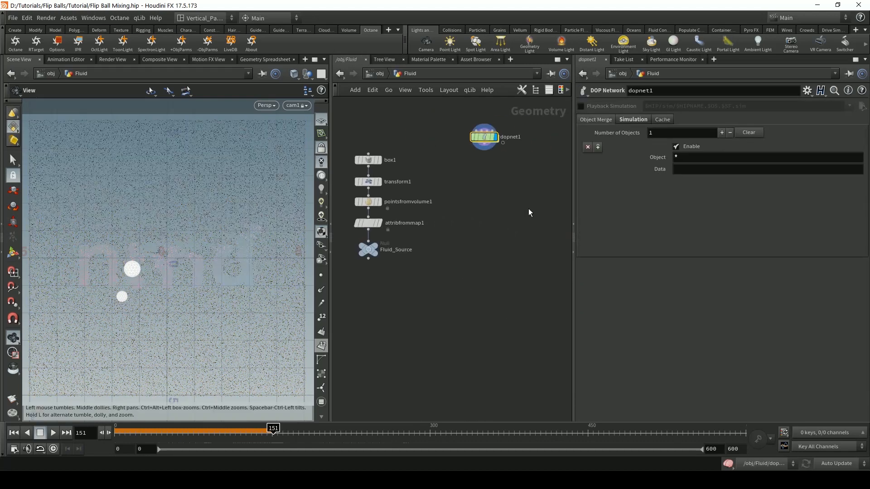
key("Tab")
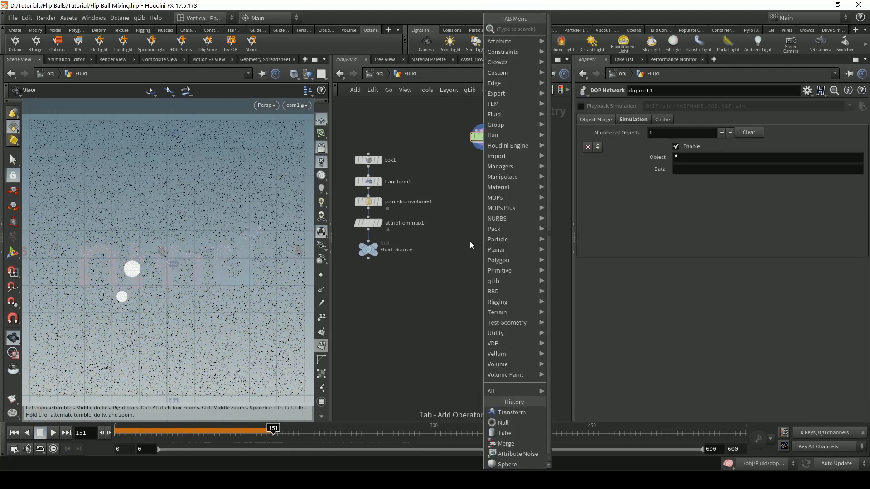
type("dop")
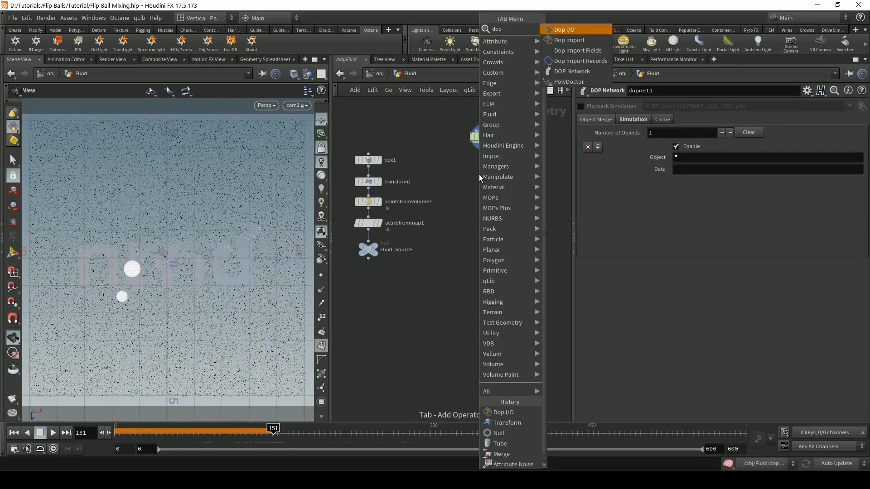
type(" impro")
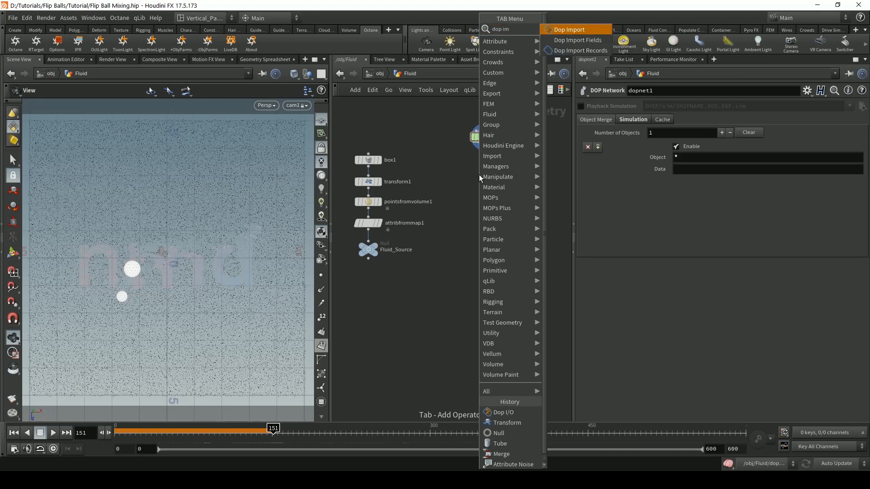
key("Return")
left_click(483, 190)
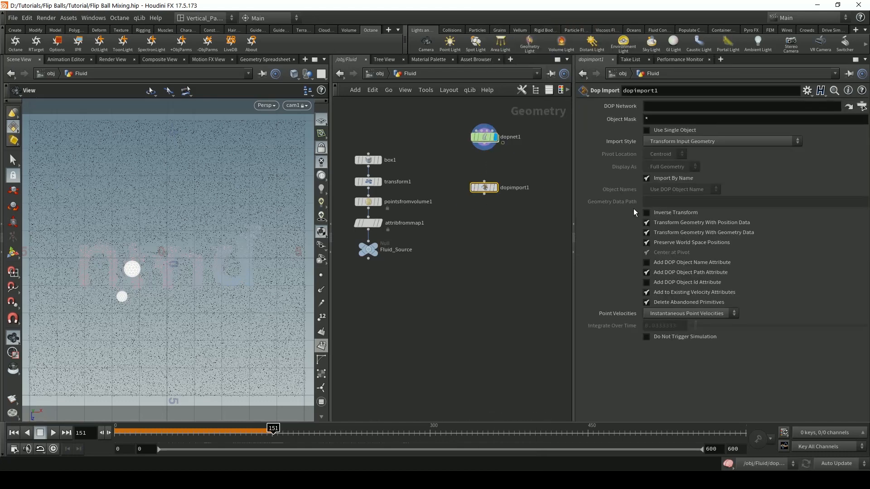
Set the Dop Import node's DOP network to /obj/Fluid/dopnet1.
left_click(671, 108)
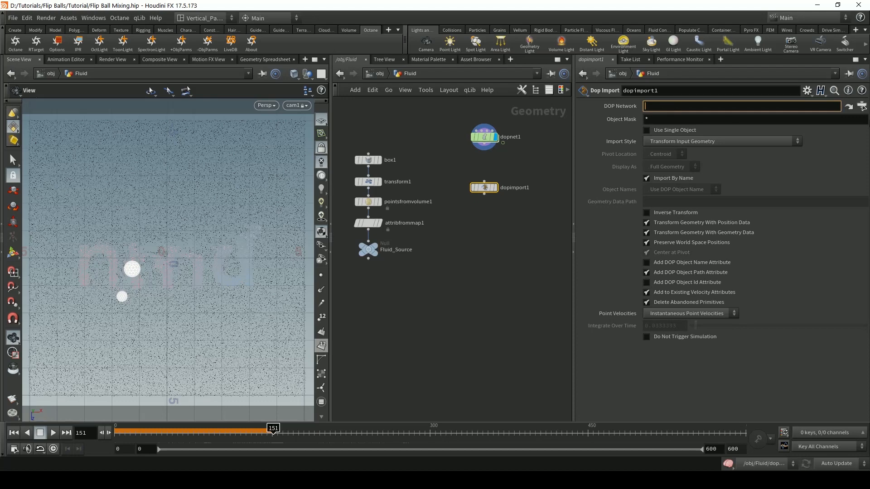
left_click(862, 106)
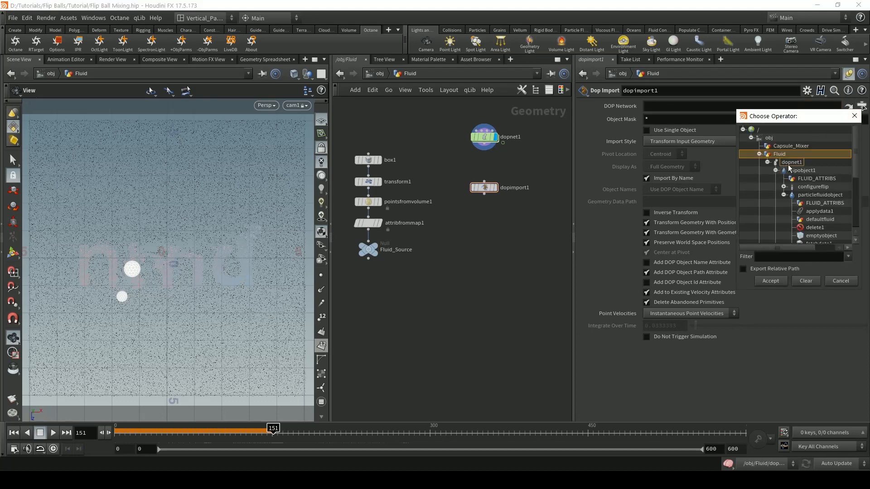
double_click(789, 165)
Check the object names inside dopnet1, display the Dop Import node, and set its object mask to flip*.
left_click(664, 120)
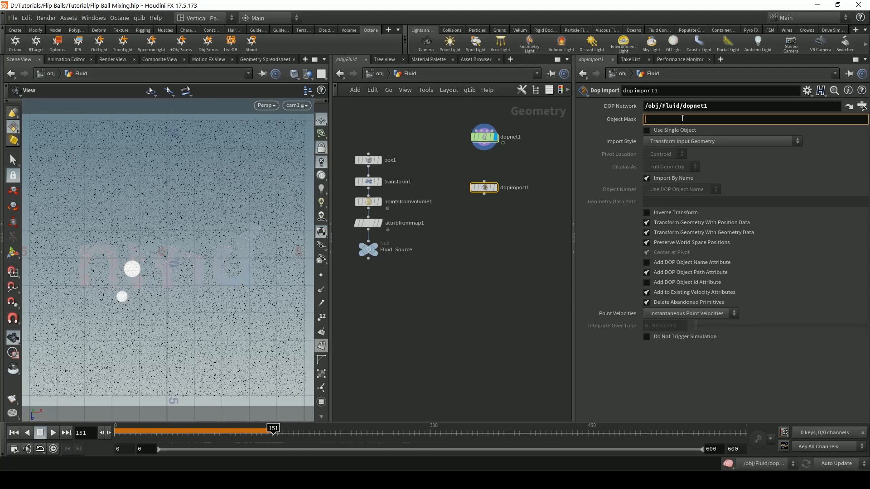
double_click(479, 132)
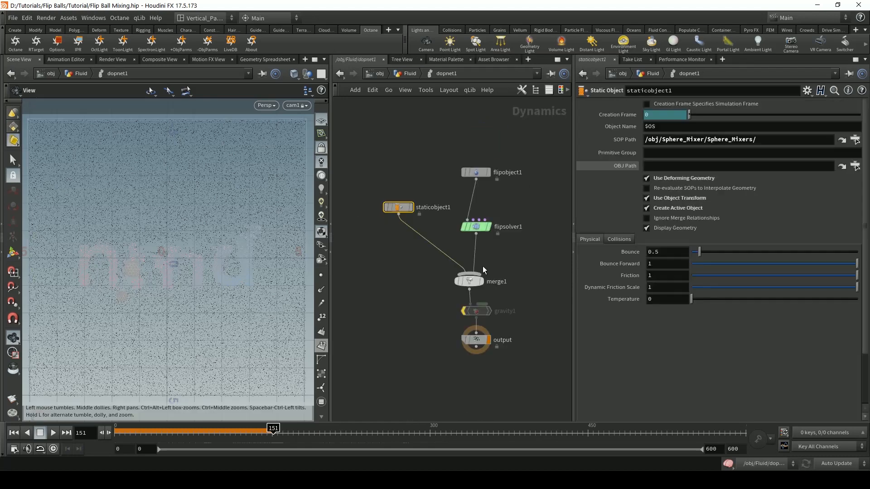
left_click(408, 74)
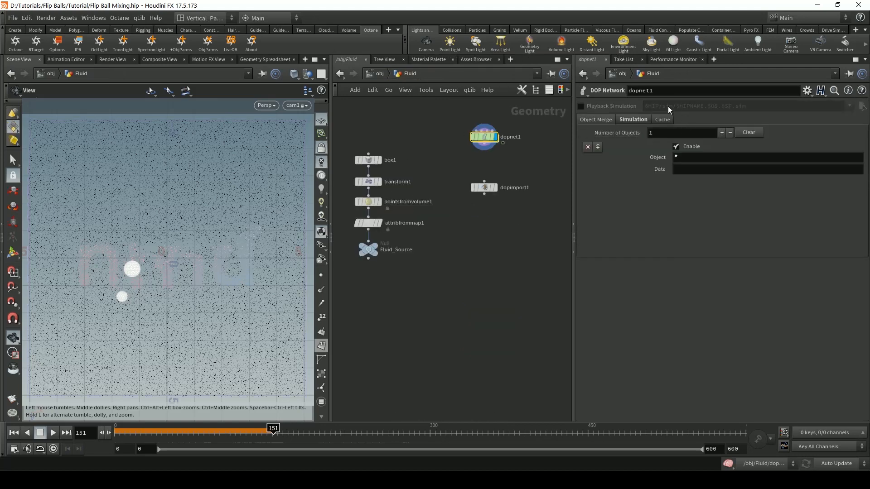
left_click(485, 188)
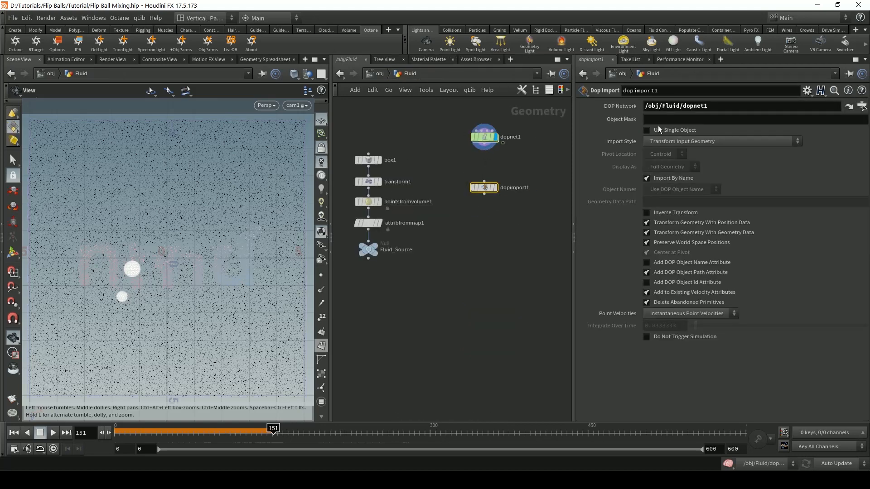
left_click(495, 188)
left_click(662, 120)
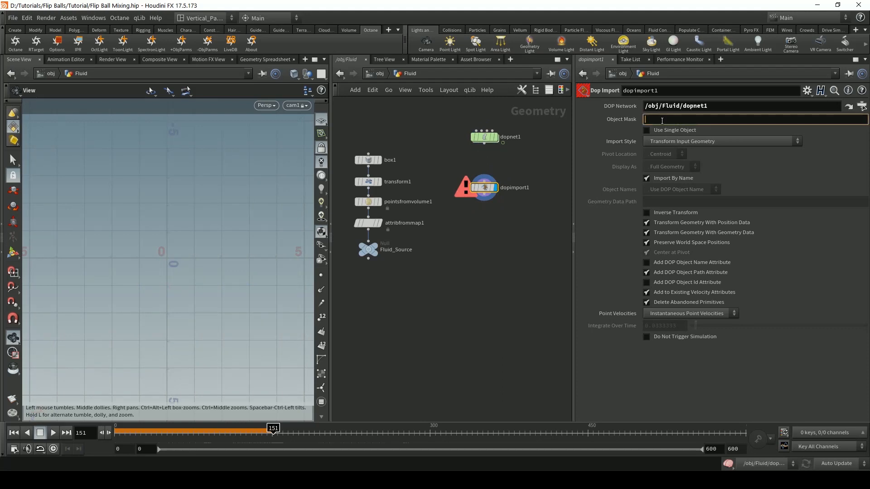
key("Return")
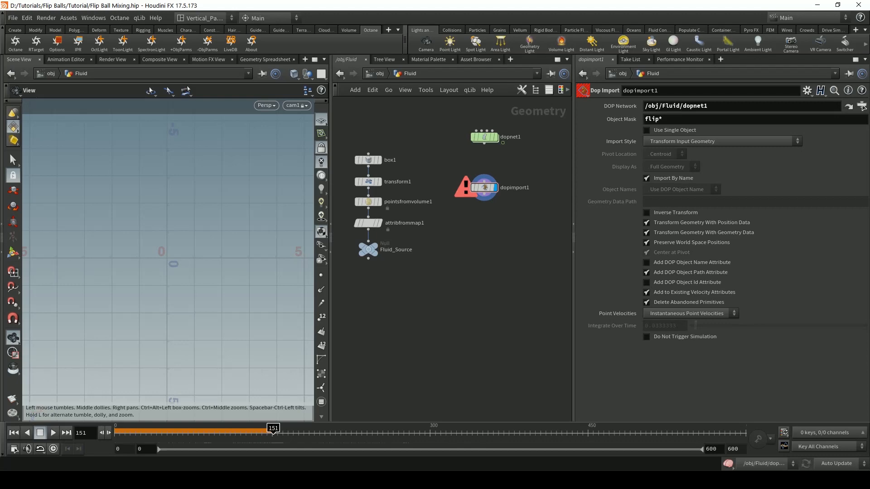
Set the Dop Import node's import style to Fetch Geometry from DOP Network, and fully reload the Octane IPR.
left_click(692, 141)
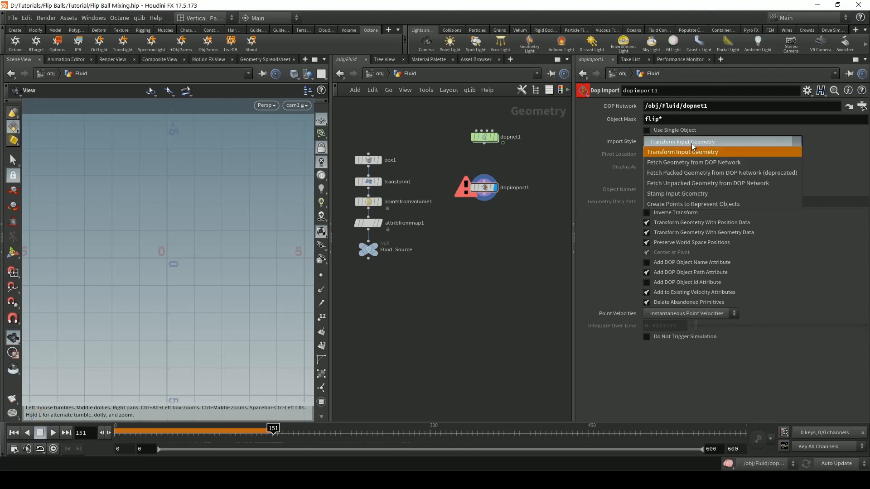
left_click(725, 205)
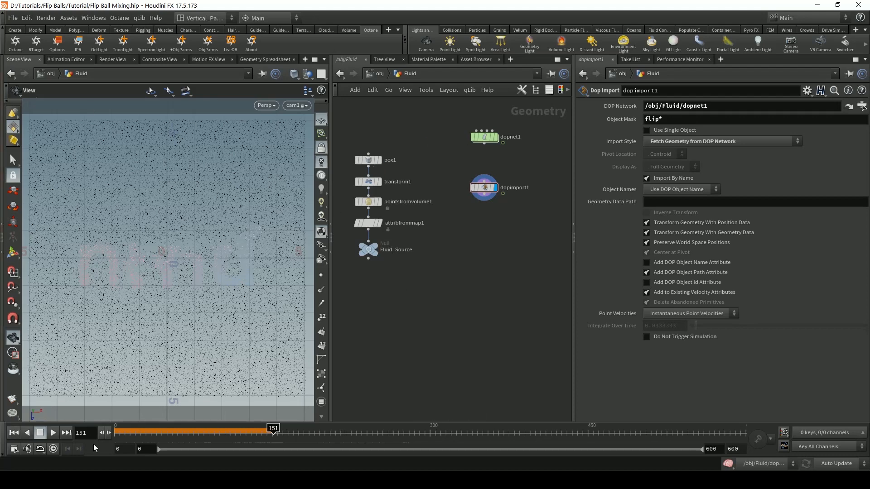
left_click(121, 481)
left_click(121, 449)
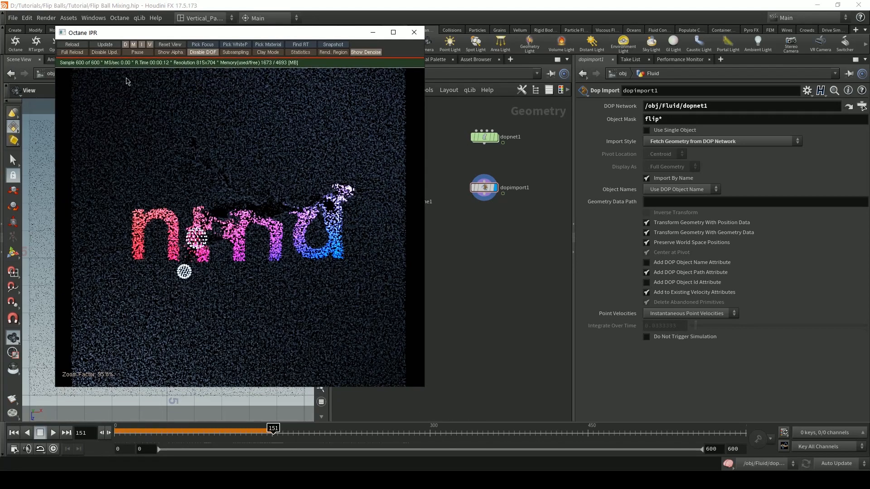
left_click(79, 52)
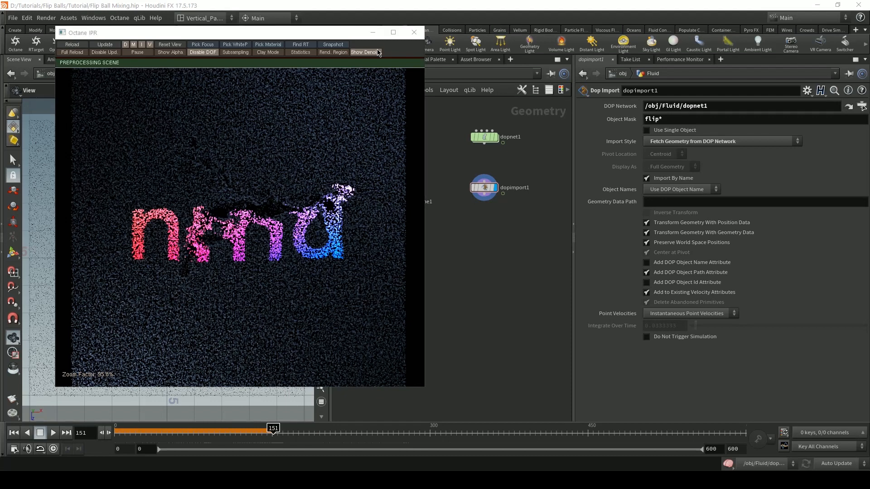
left_click(373, 32)
Assign Ball_Material from SHOP_RenderTarget to the Sphere_Mixer object at the scene level.
left_click(380, 74)
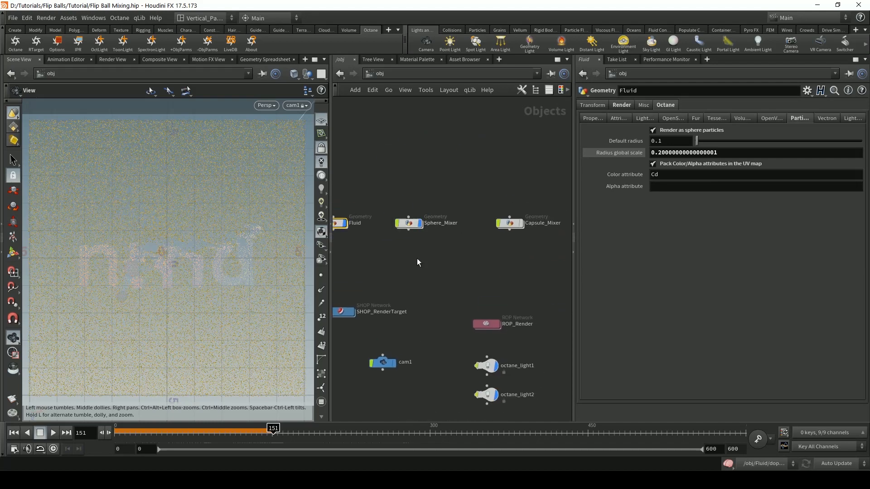
double_click(408, 223)
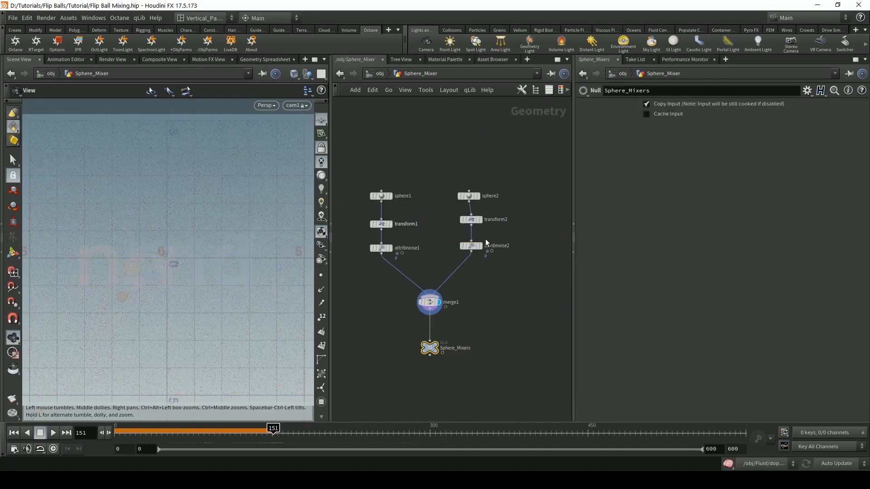
left_click(379, 74)
left_click(630, 105)
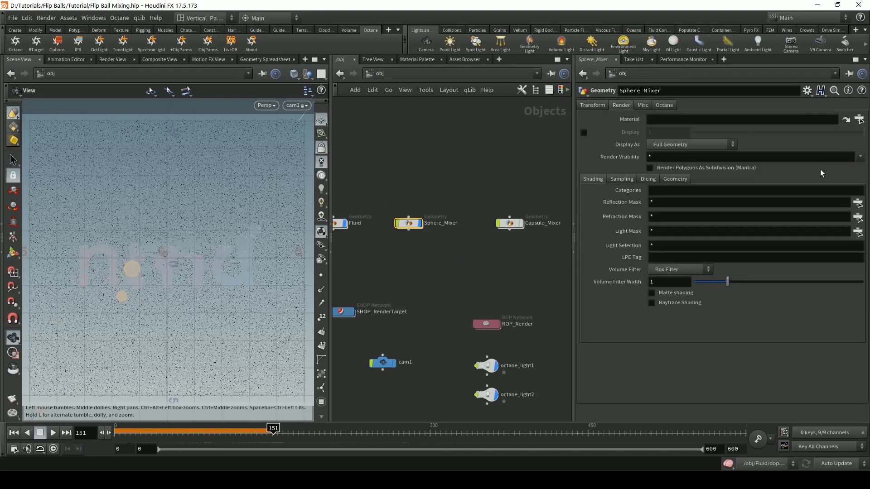
left_click(859, 119)
scroll(785, 237, "down", 1)
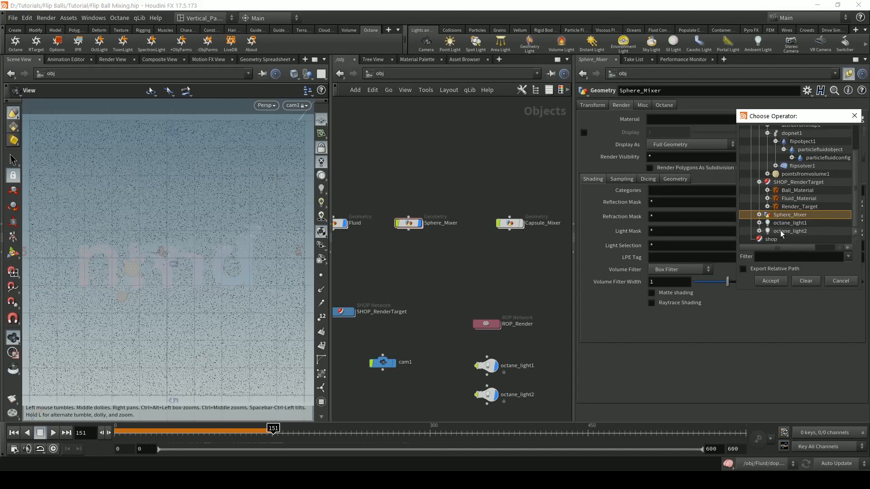
double_click(787, 191)
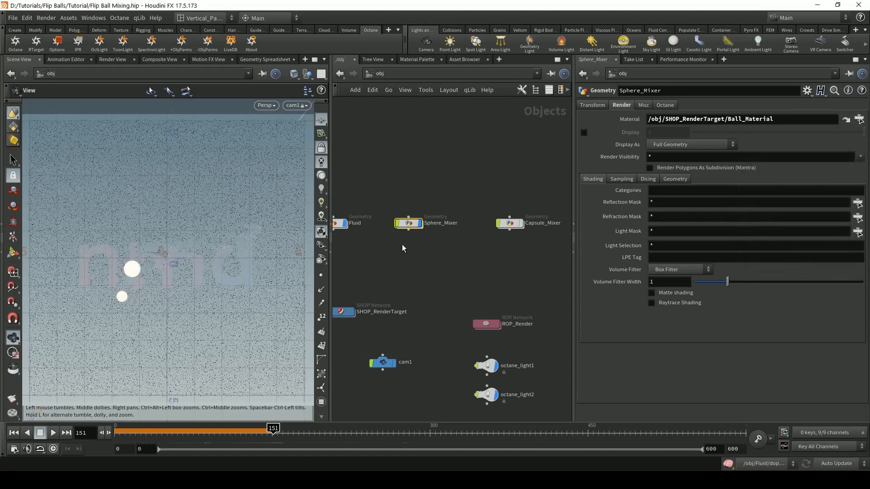
Return the timeline to frame 0 and open the dopnet1 network inside the Fluid object.
left_click(14, 433)
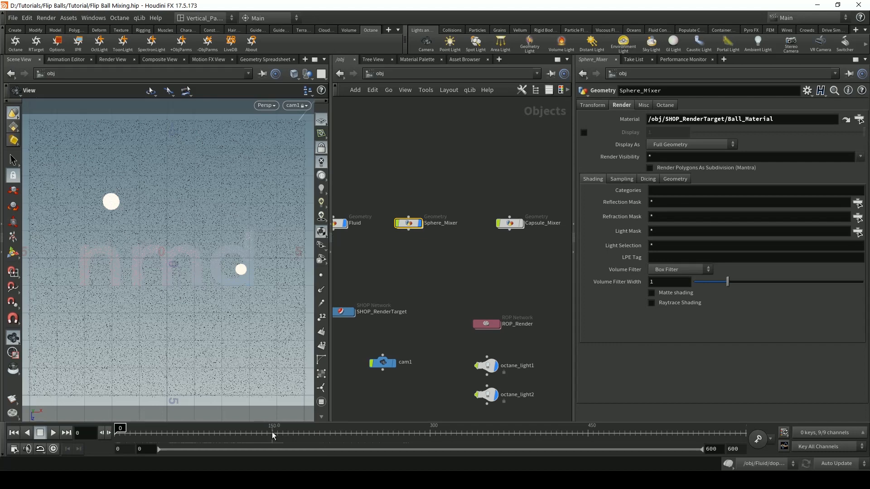
middle_click_drag(356, 250, 421, 256)
double_click(404, 230)
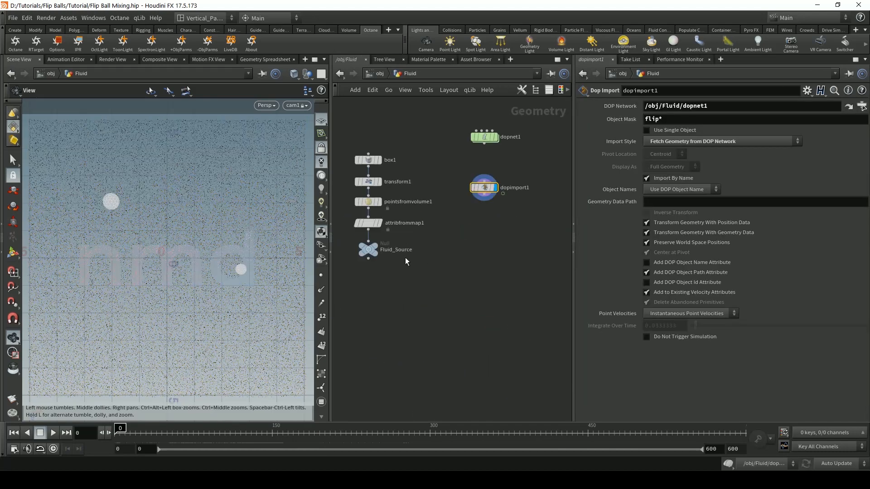
left_click(371, 199)
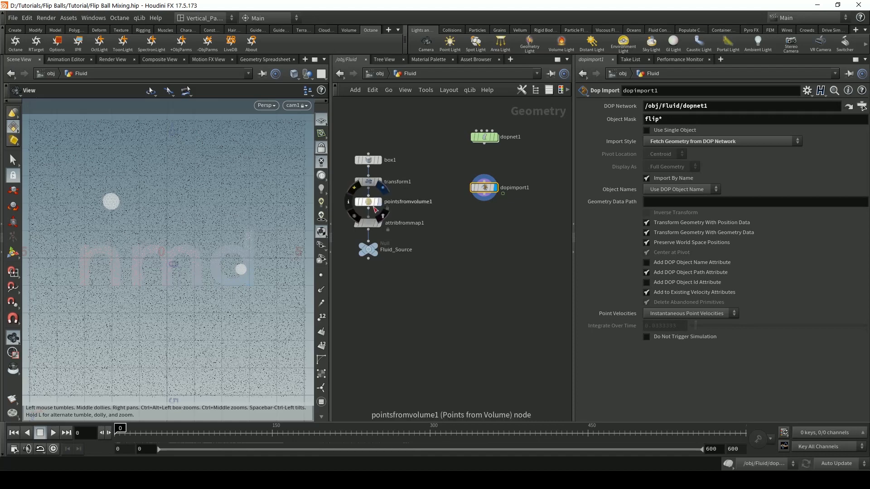
double_click(487, 137)
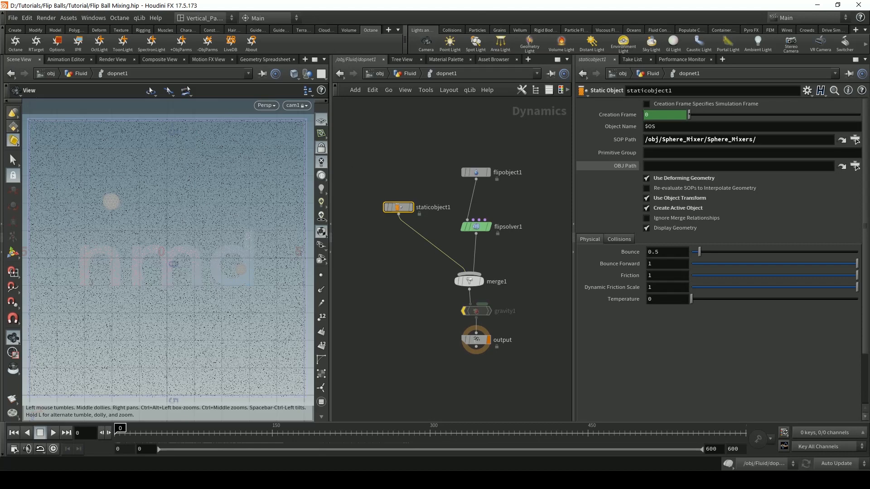
Reload the Octane IPR at frame 0 and re-enable the bypassed gravity1 node in dopnet1.
mouse_move(122, 479)
left_click(125, 449)
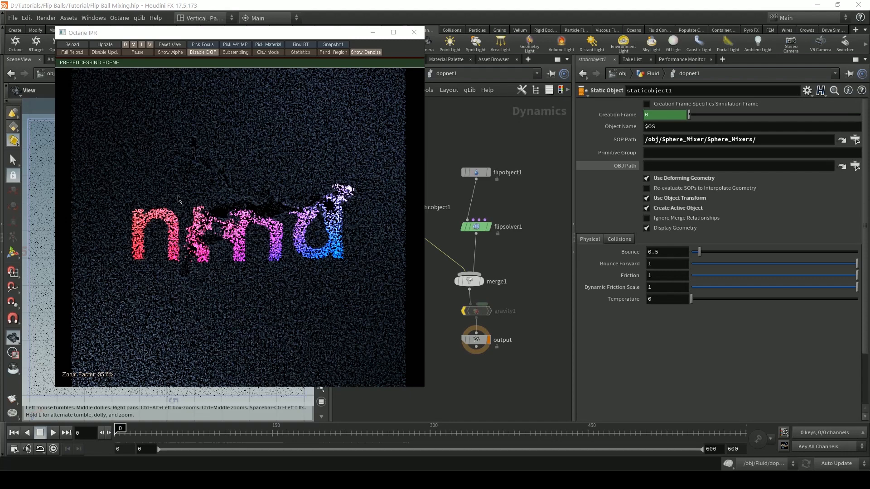
left_click(71, 44)
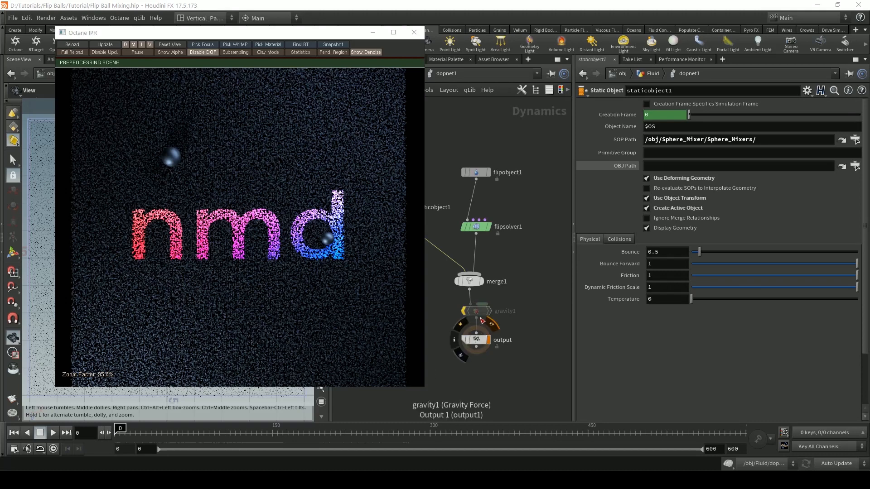
left_click(465, 311)
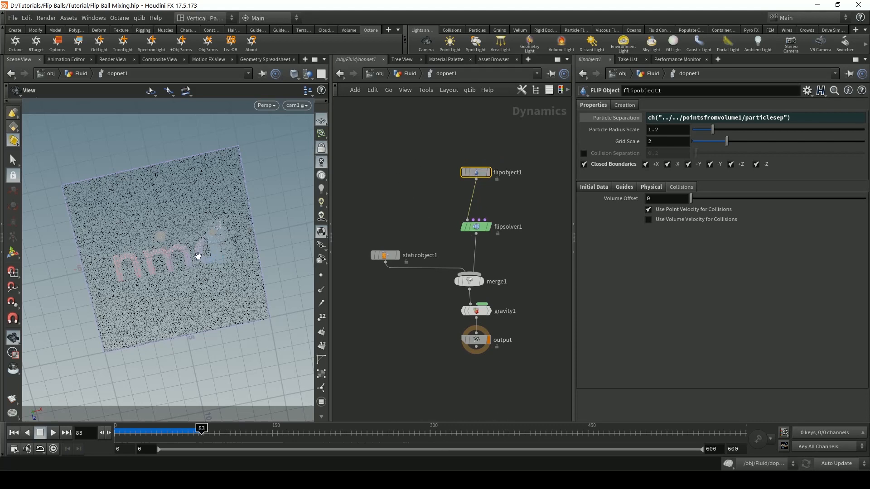
Set flipobject1's viscosity to .5 and play the simulation from the first frame.
left_click(669, 131)
left_click_drag(196, 274, 225, 263)
scroll(197, 272, "up", 4)
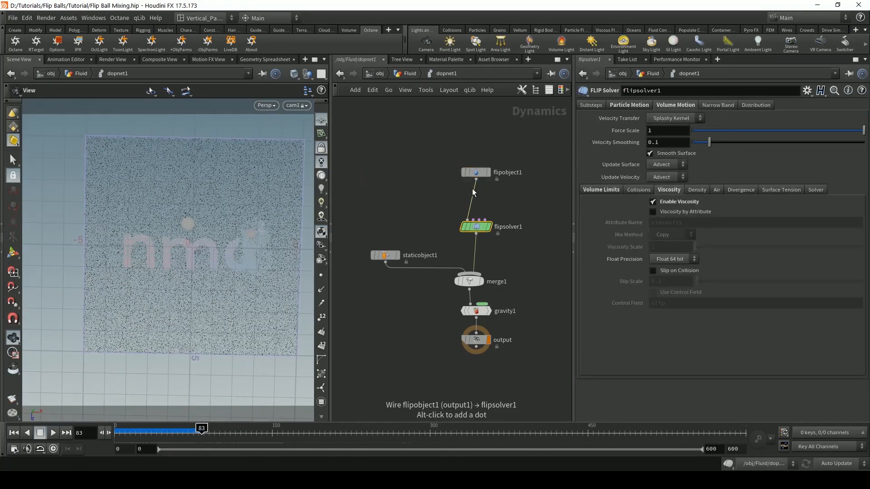
left_click(640, 190)
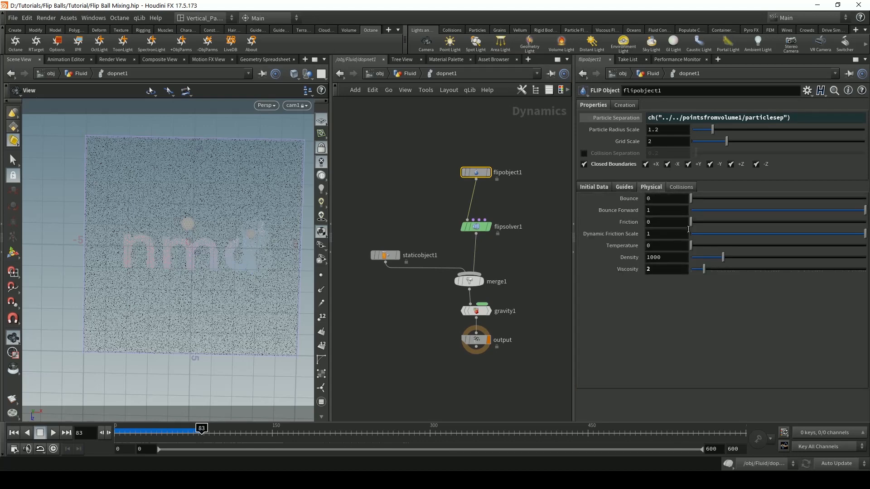
left_click(667, 273)
type(".5")
key("Return")
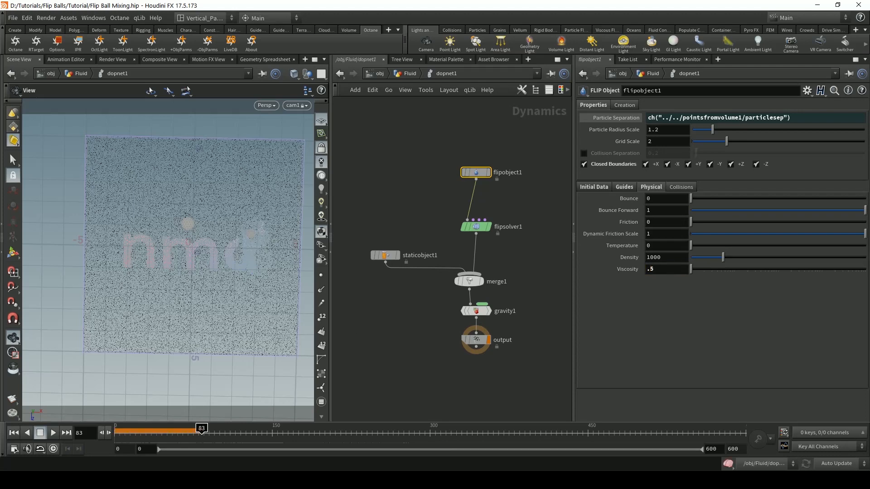
left_click(14, 432)
left_click(53, 433)
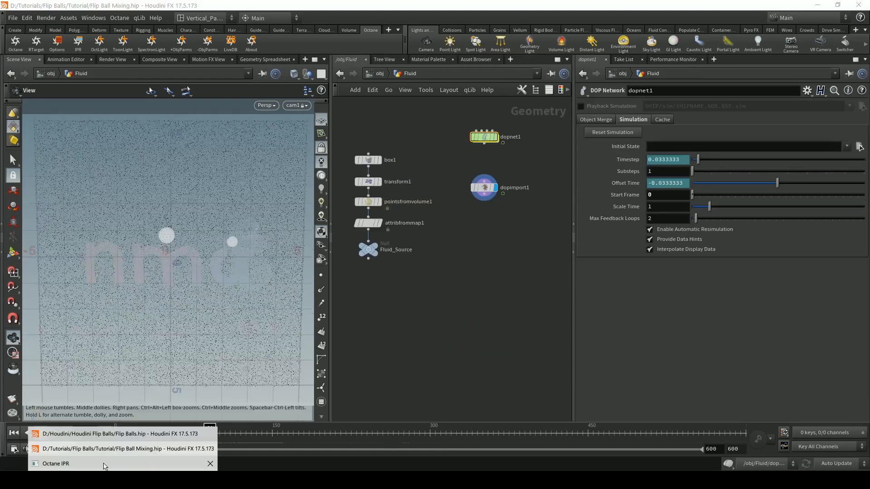
Examine the stirred fluid and sphere mixers in the Octane IPR, then put the render window away.
left_click(106, 465)
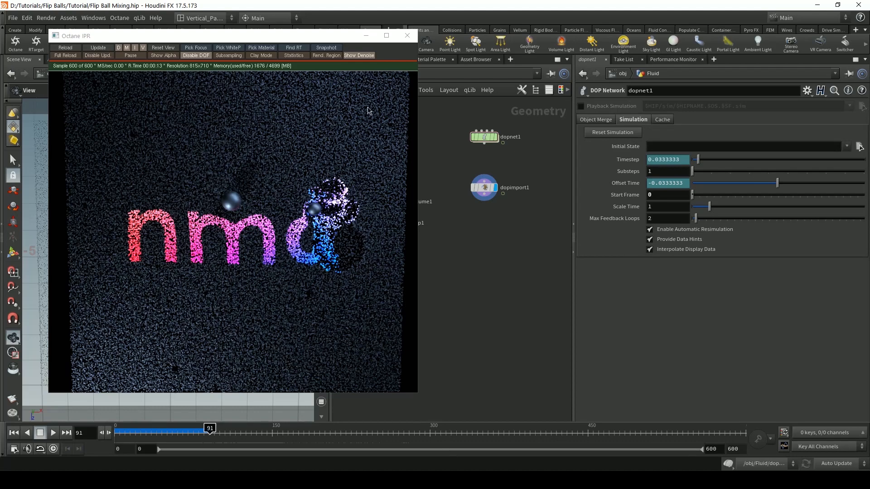
left_click(366, 35)
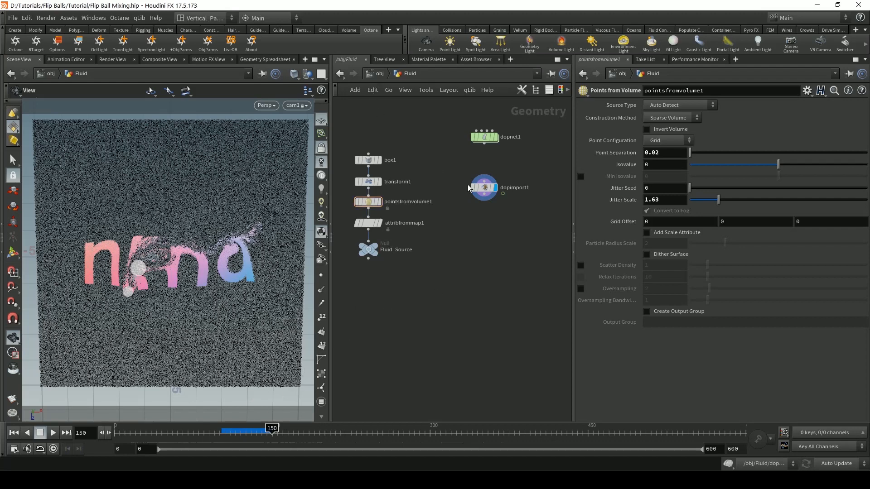
mouse_move(371, 208)
Set cam1's rotation at the scene level to -90, 0, 0.
left_click(380, 73)
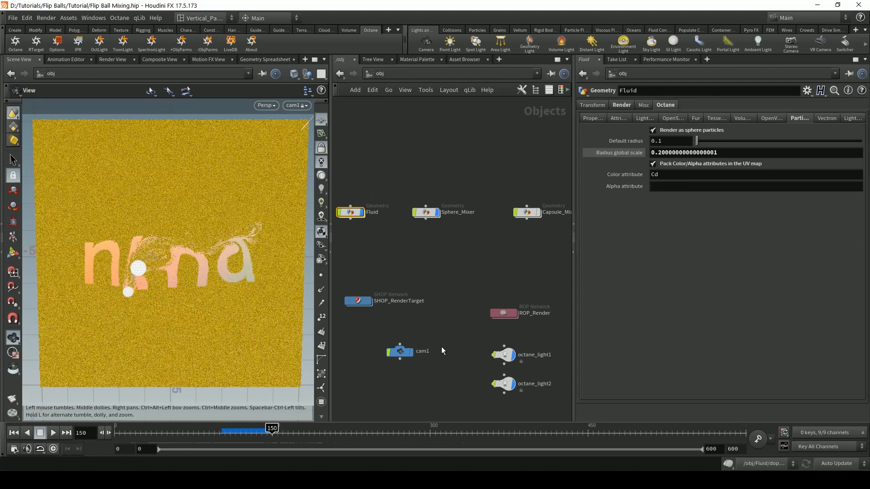
left_click(400, 351)
left_click(696, 148)
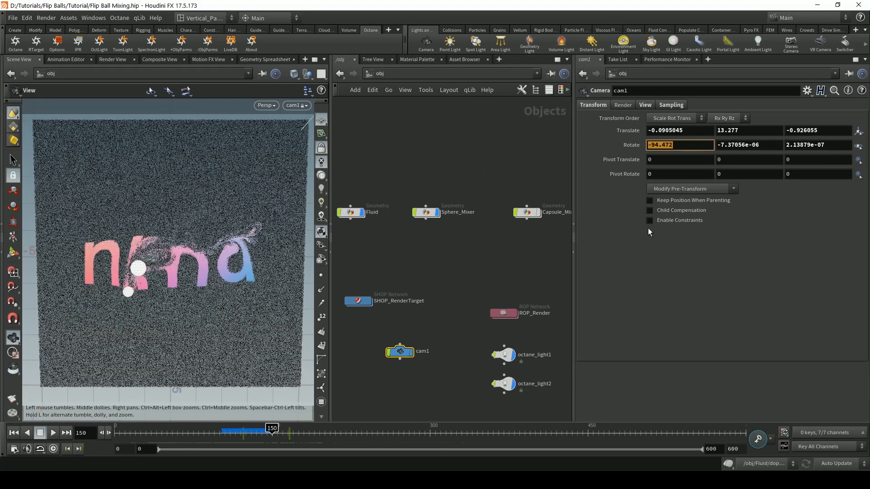
type("-90")
key("Return")
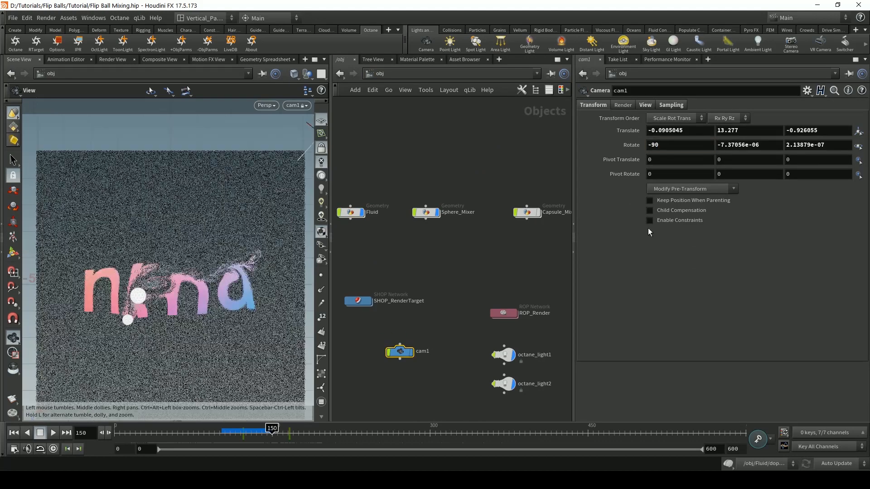
left_click(730, 147)
key("Tab")
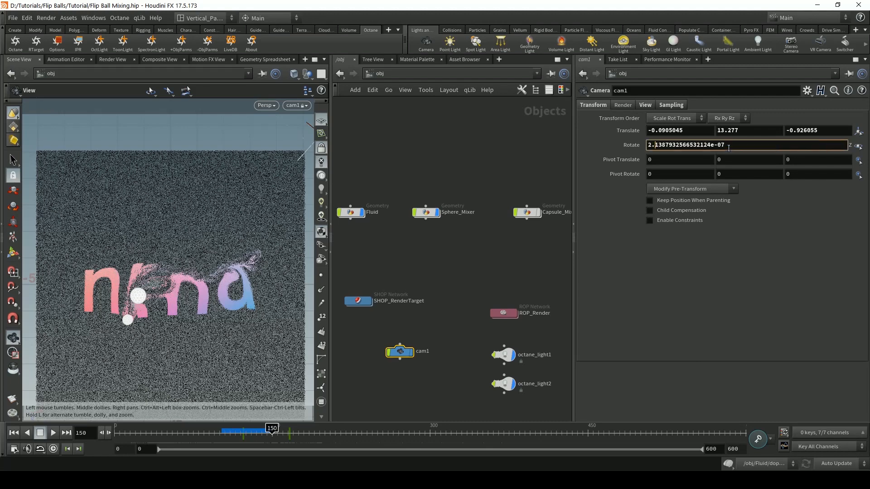
key("ctrl+a")
type("0")
key("Return")
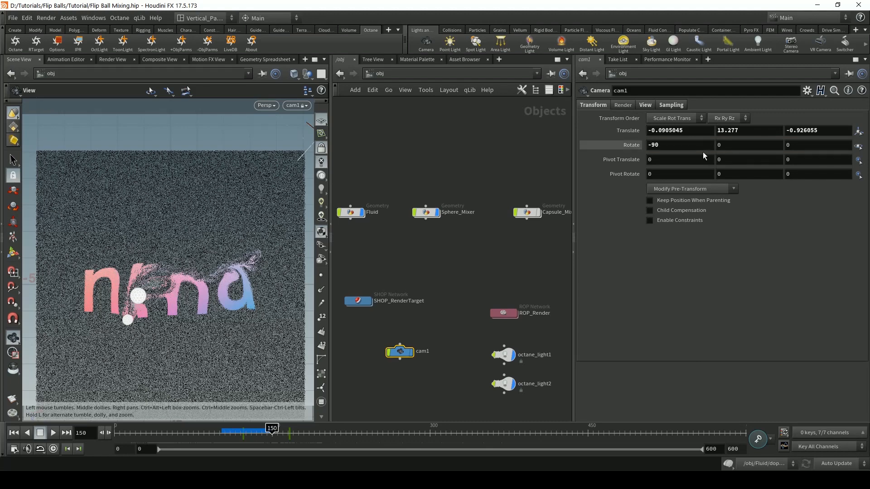
Centre cam1 over the fluid with X and Z translation at 0, and move it closer with Y at 12.177.
left_click(665, 131)
type("0")
key("Tab")
key("Tab")
type("0")
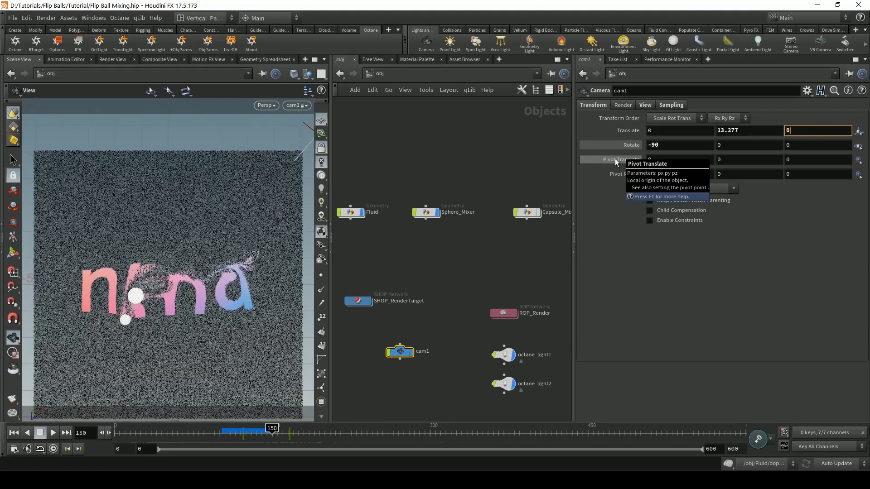
key("Return")
left_click(736, 130)
scroll(736, 130, "down", 6)
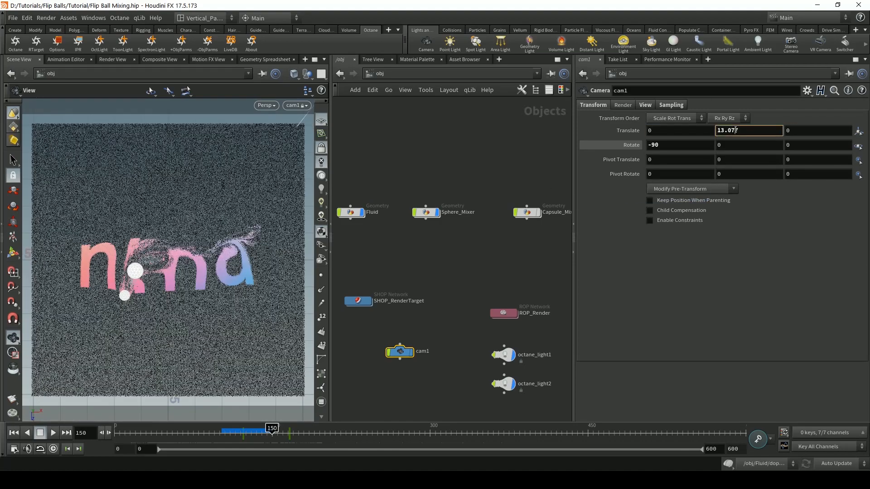
scroll(736, 131, "down", 5)
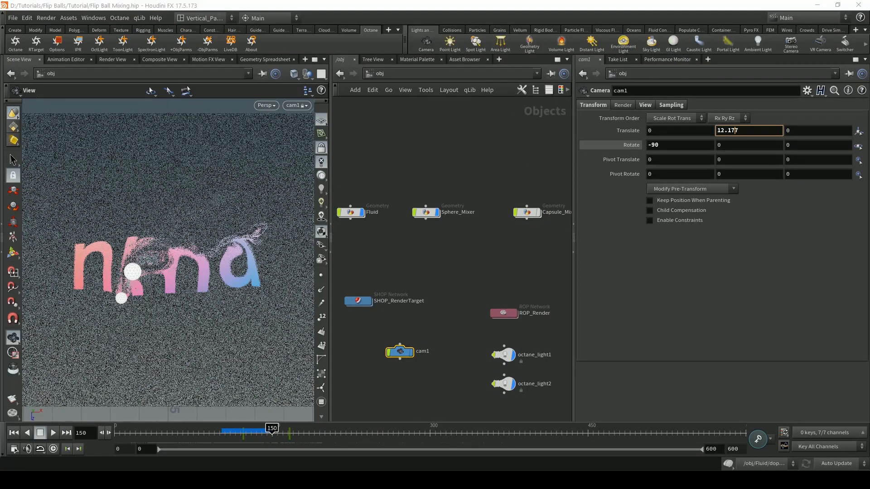
Compare the Octane IPR render of the mixed particles at frames 112 and 141.
mouse_move(122, 480)
left_click(116, 466)
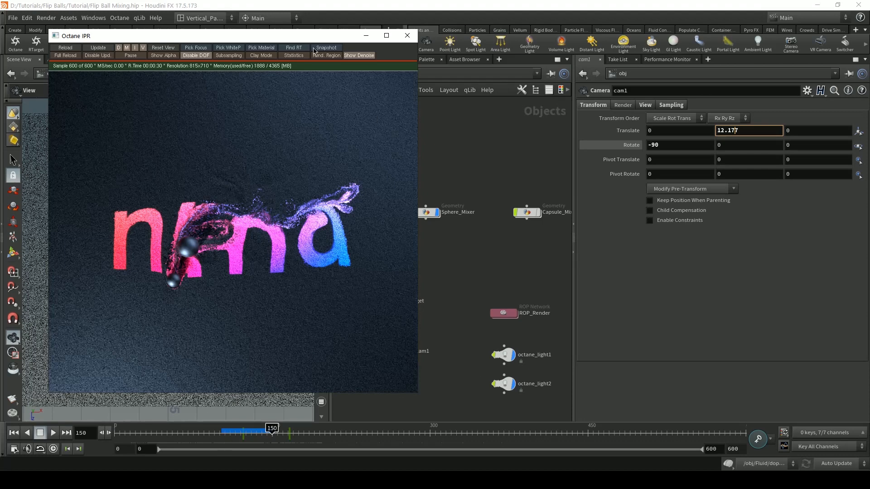
left_click_drag(301, 40, 473, 46)
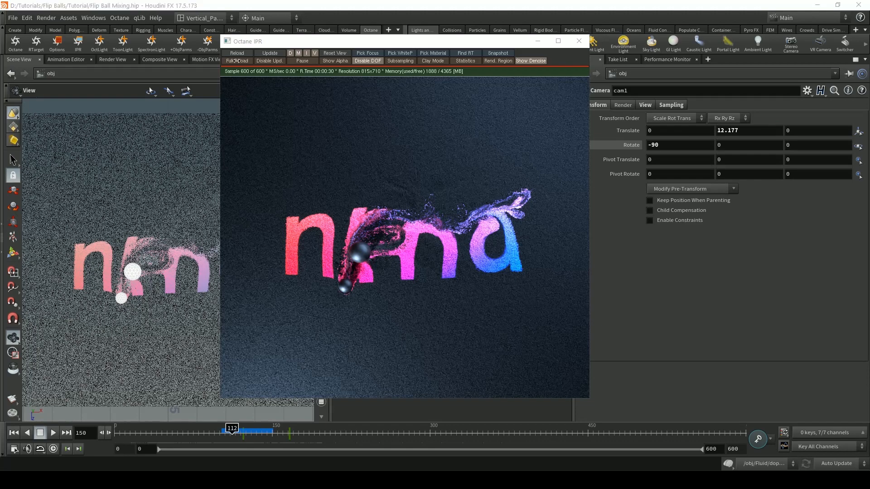
left_click(231, 433)
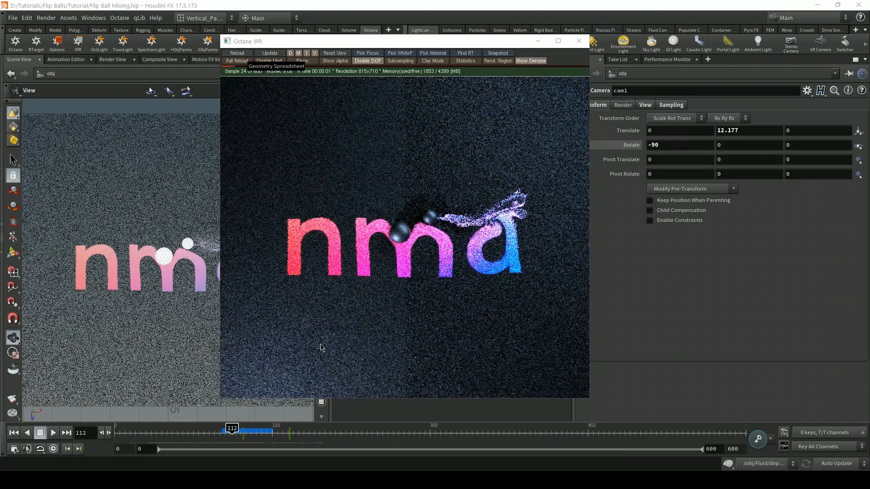
left_click(263, 433)
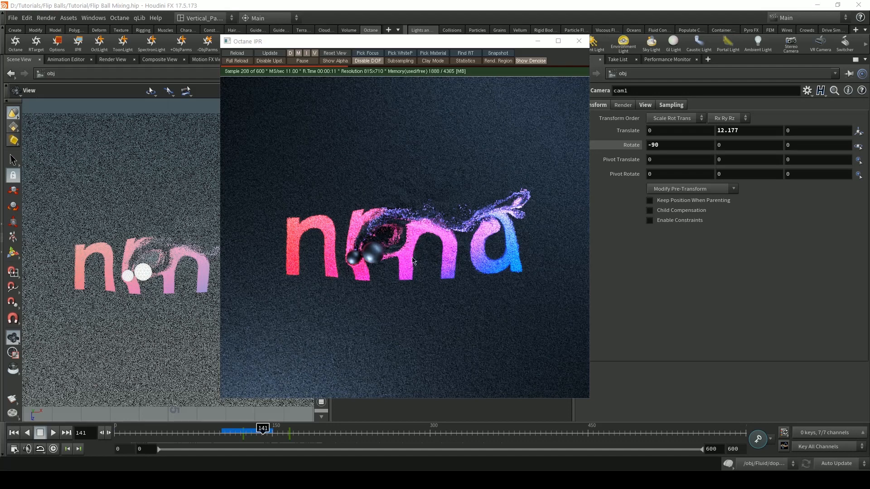
left_click_drag(399, 42, 300, 71)
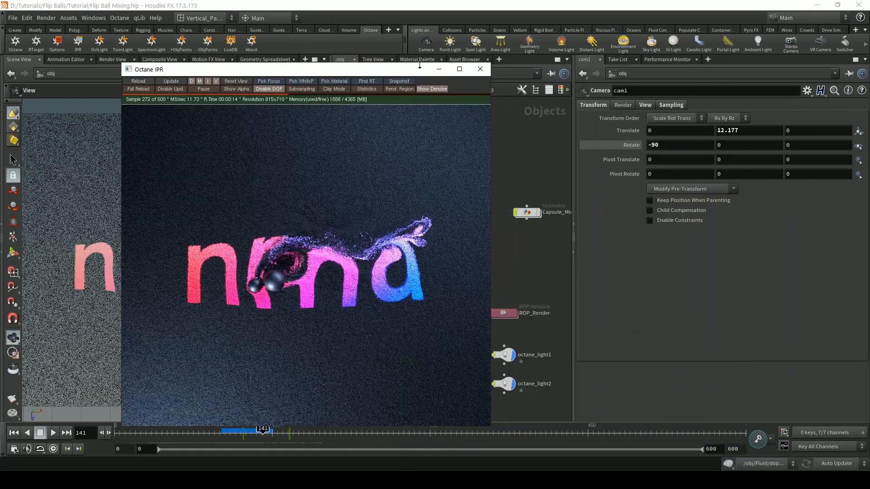
left_click(439, 69)
Look through the Sphere_Mixer network, then open the dopnet1 network inside the Fluid object.
double_click(414, 211)
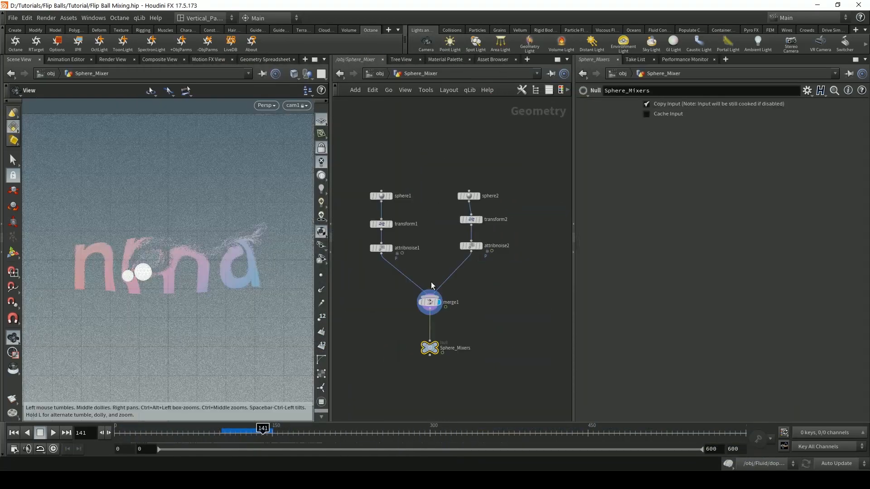
left_click(380, 73)
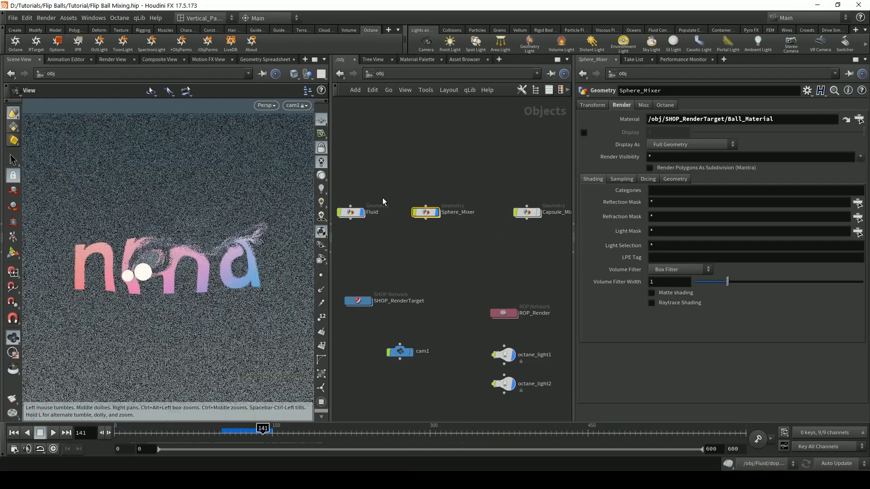
double_click(355, 213)
double_click(481, 137)
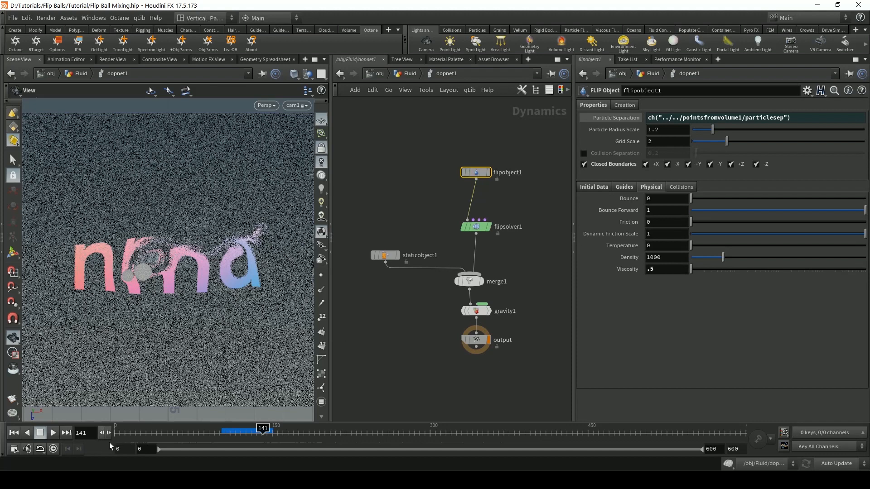
Bring the Octane IPR back up and examine the particle mixing around the letters.
left_click(126, 464)
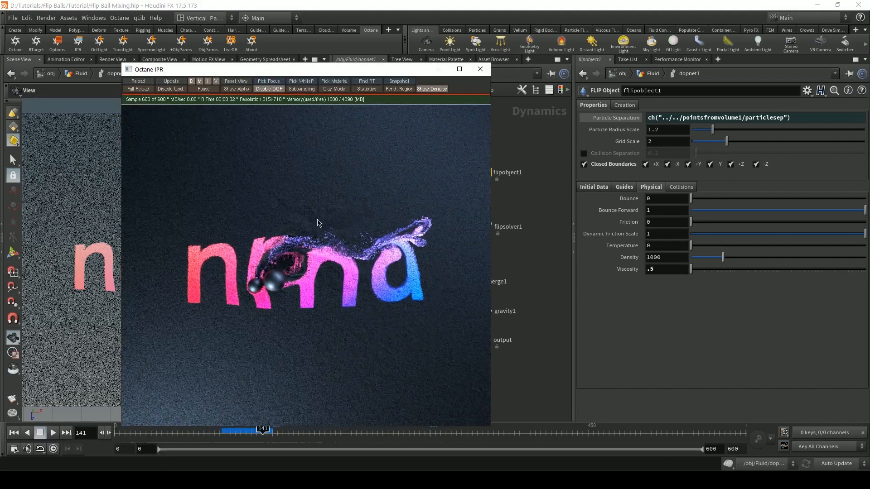
left_click_drag(298, 77, 389, 59)
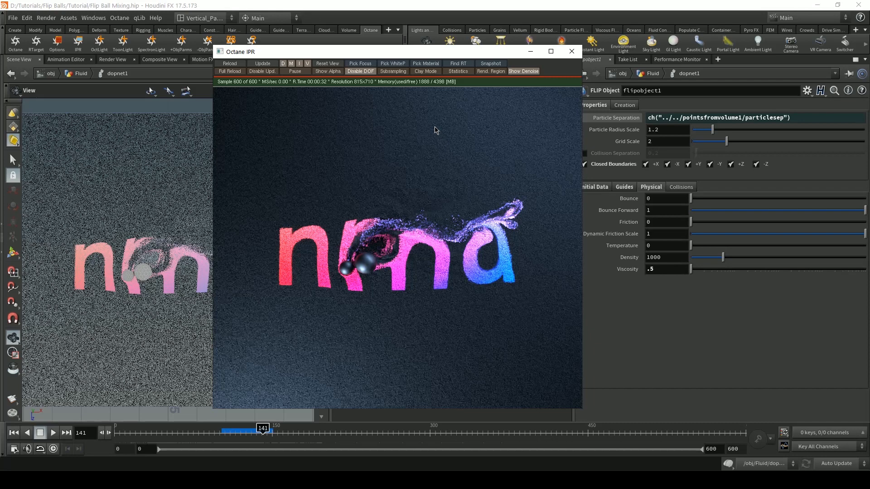
left_click_drag(345, 56, 281, 49)
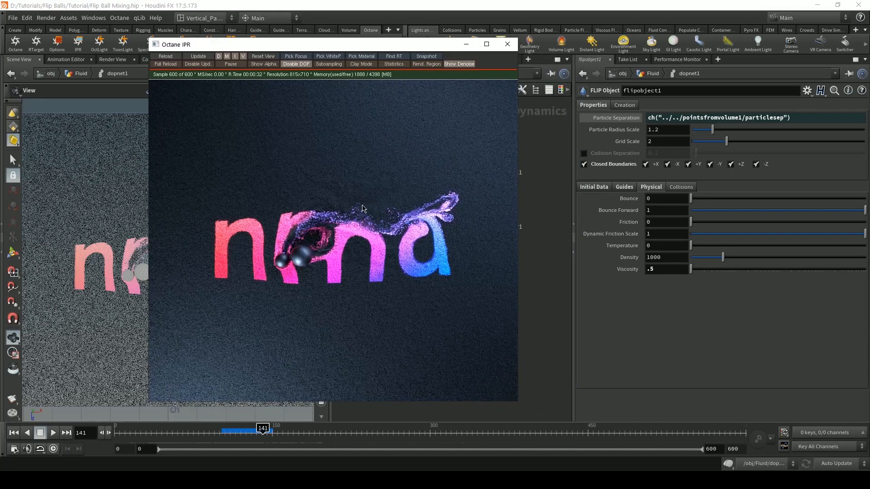